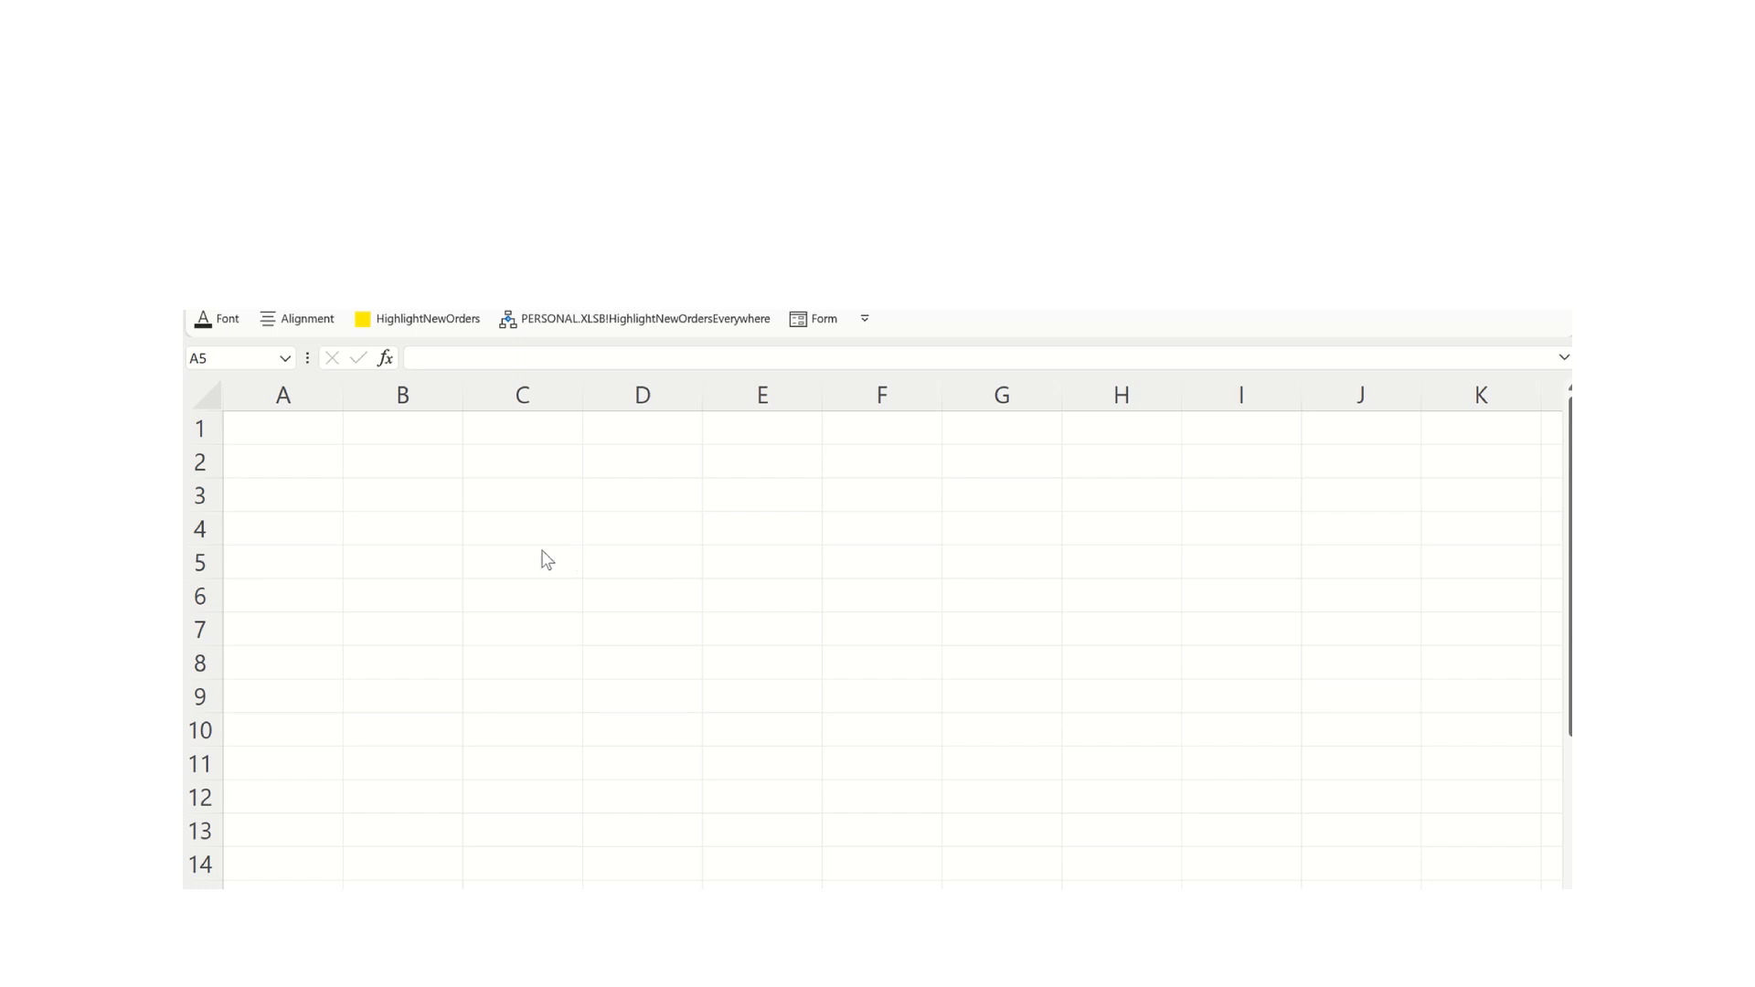
- Enter the column headers School, Class, Name and Age in cells A1 to D1
{"action": "left_click", "coordinate": [280, 428]}
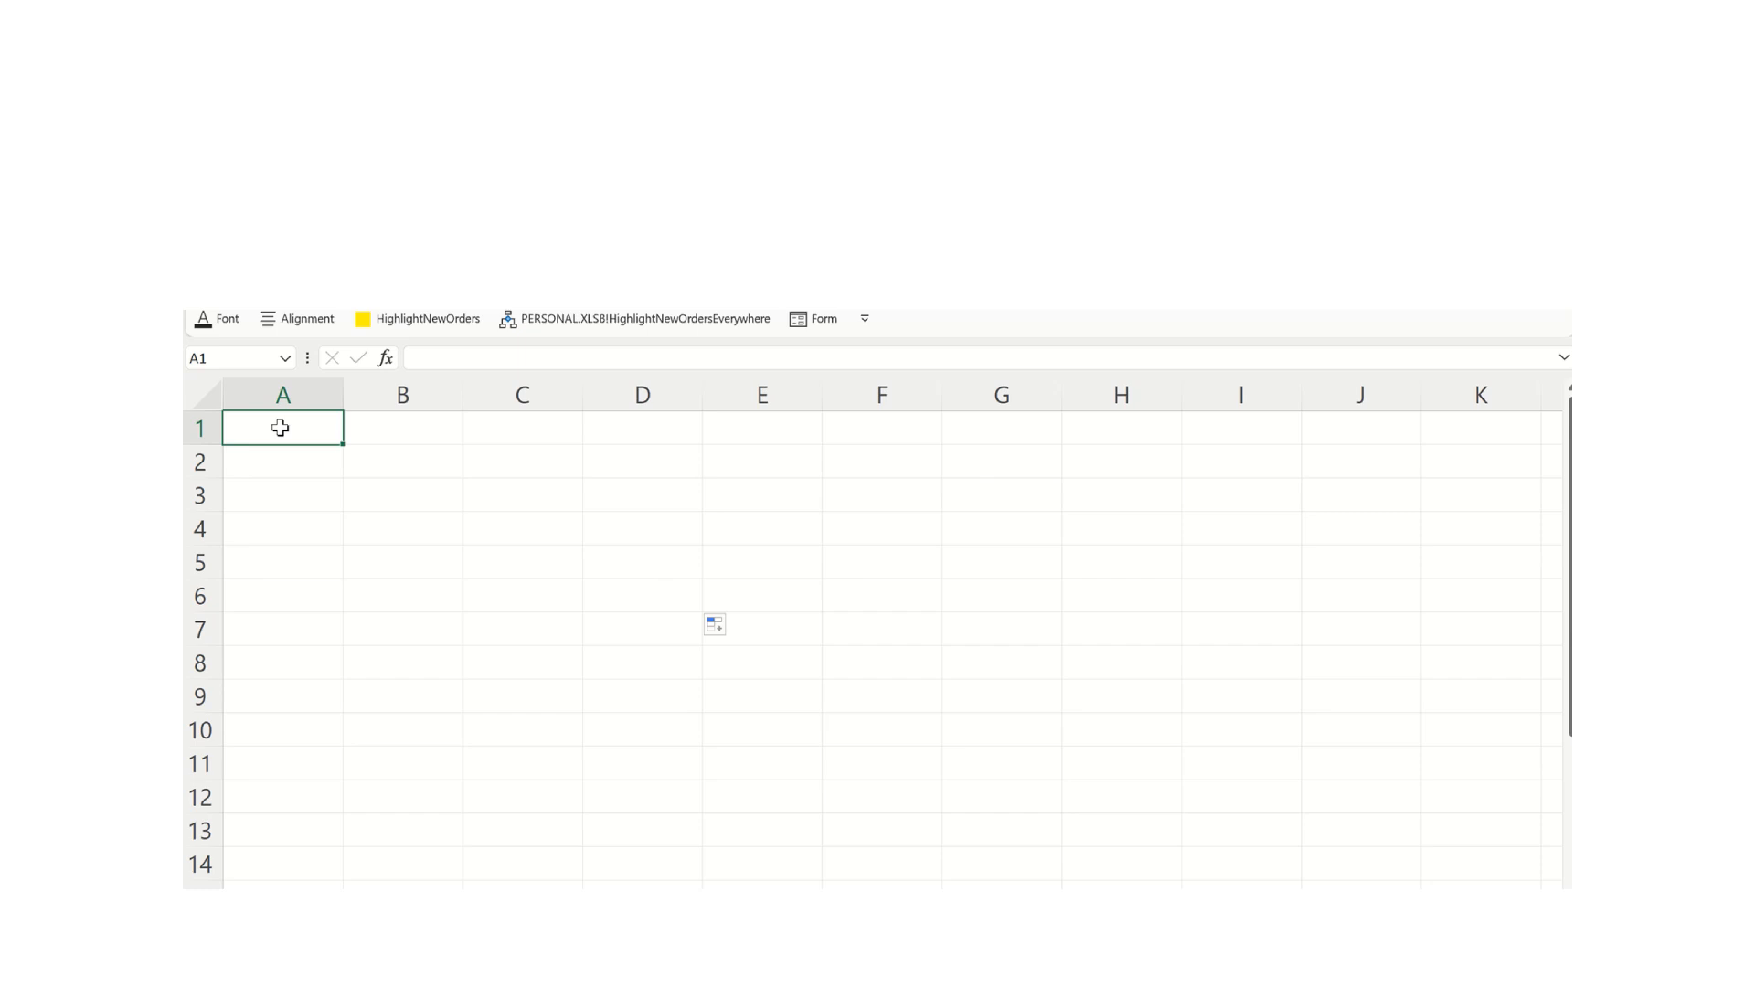
{"action": "type", "text": "School"}
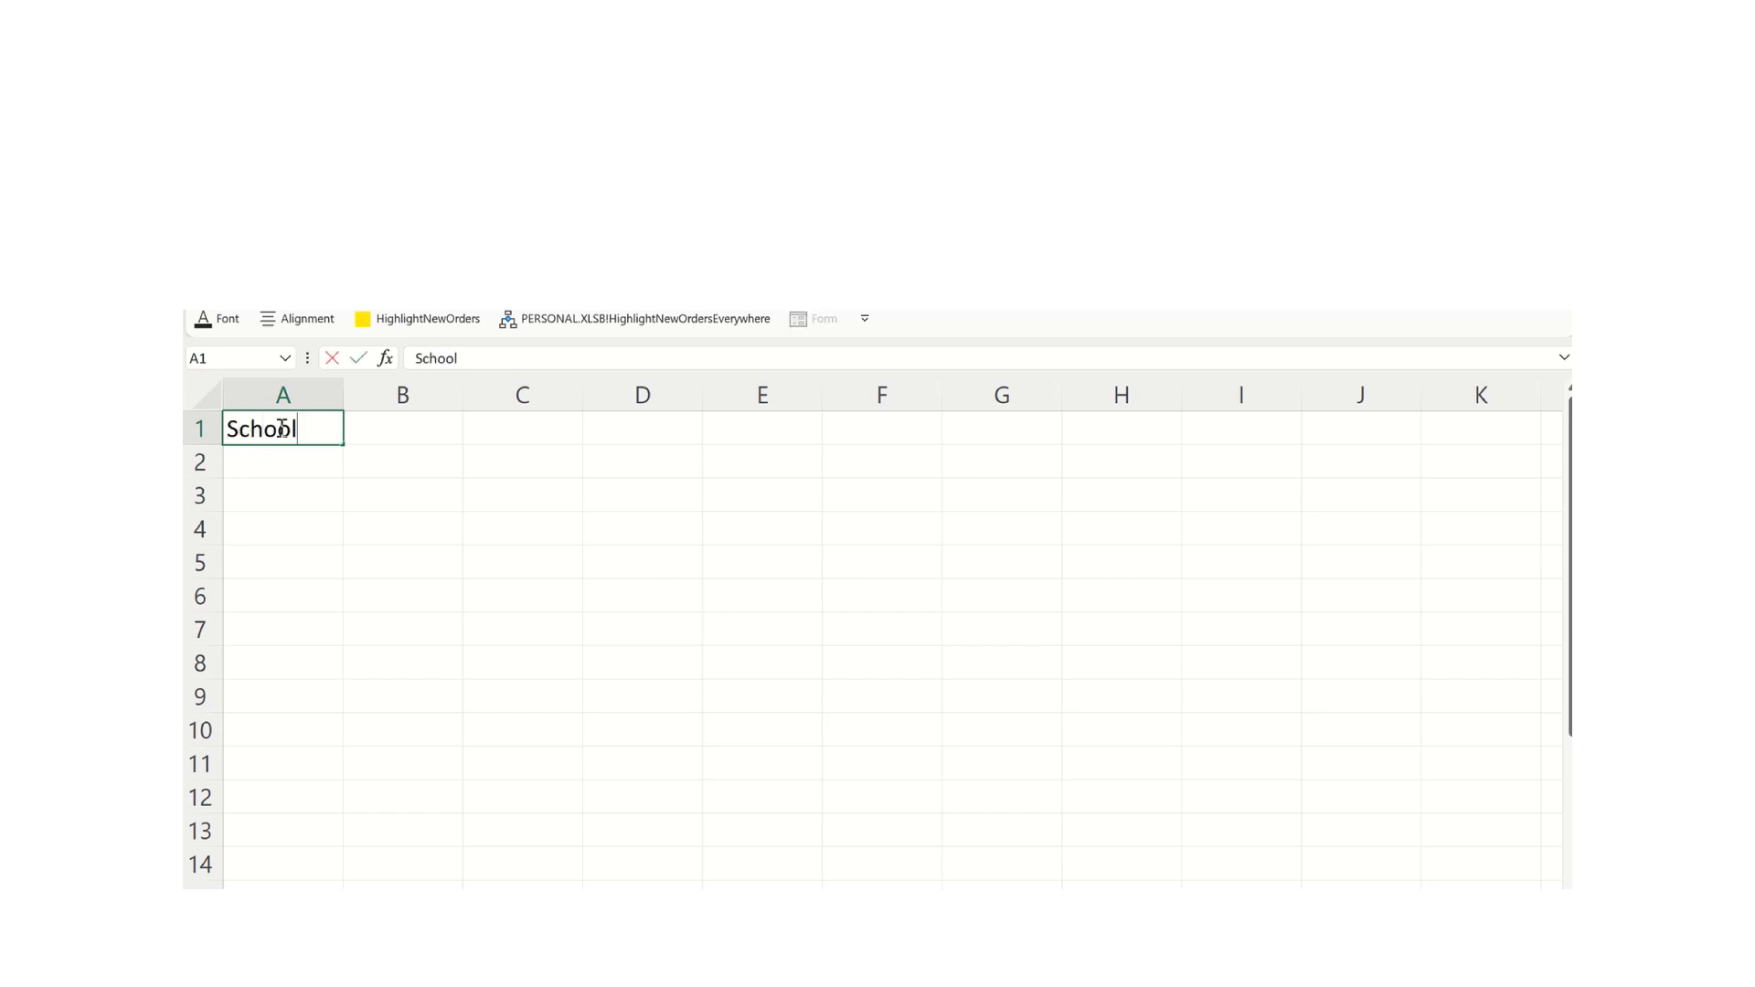
{"action": "key", "text": "Tab"}
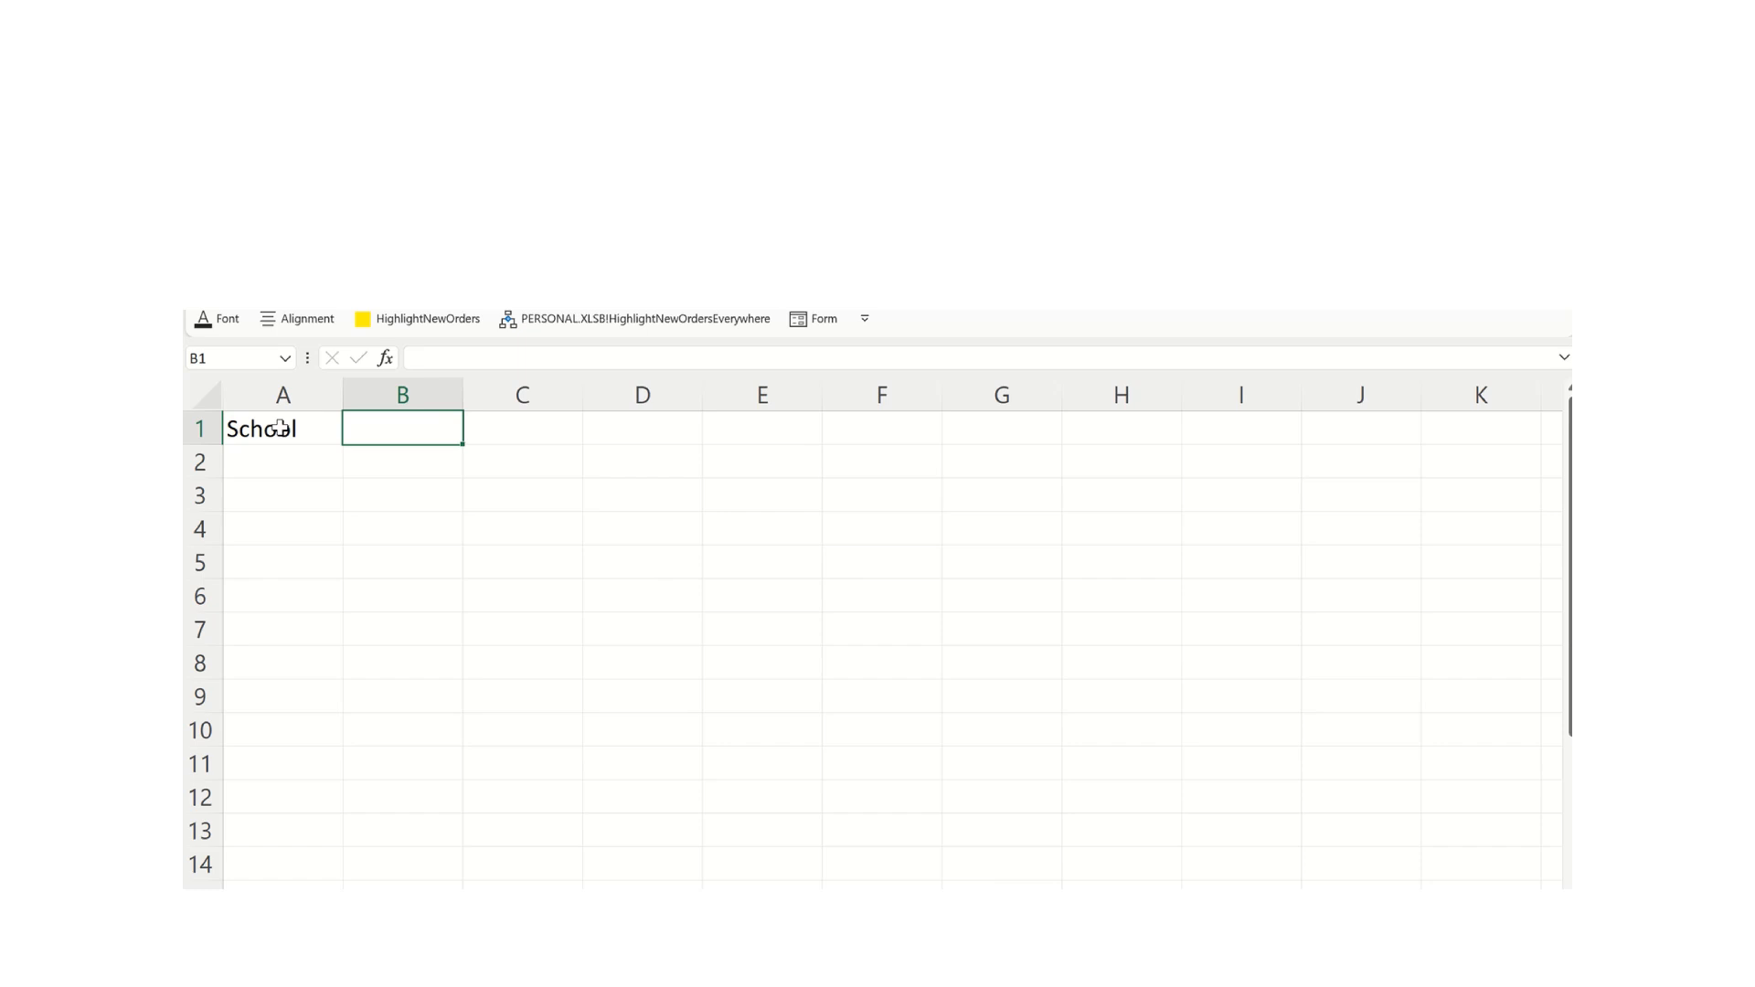
{"action": "type", "text": "Class"}
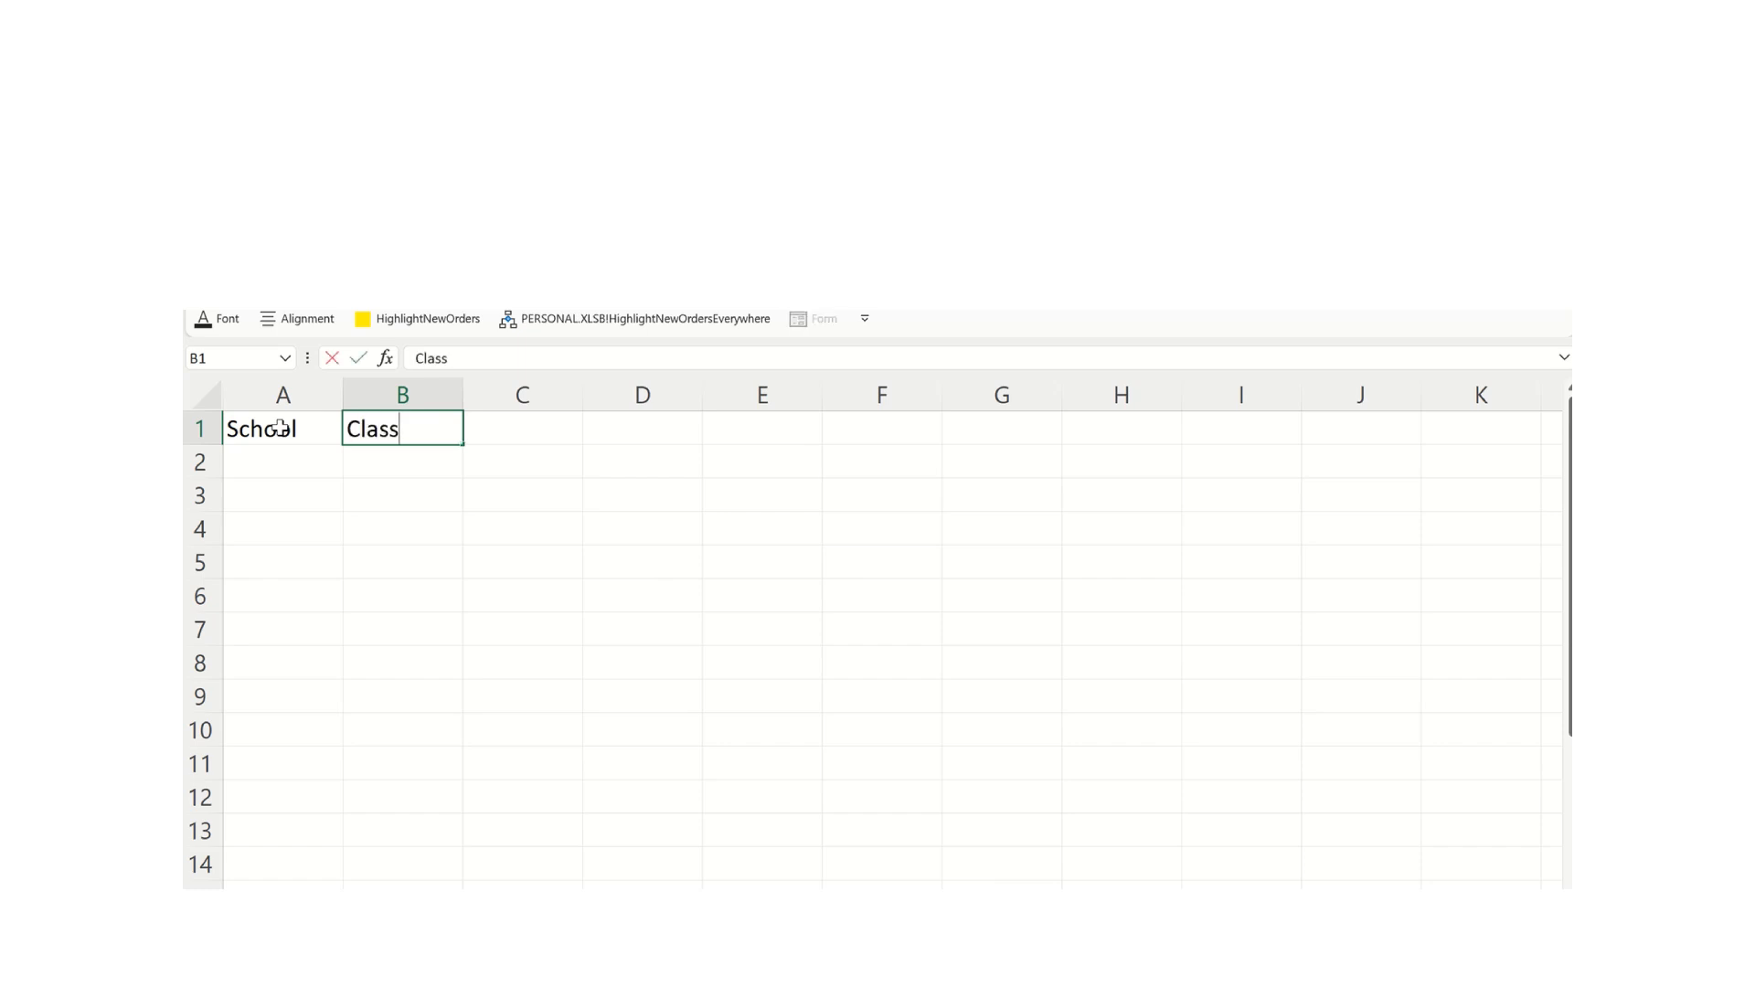
{"action": "key", "text": "Tab"}
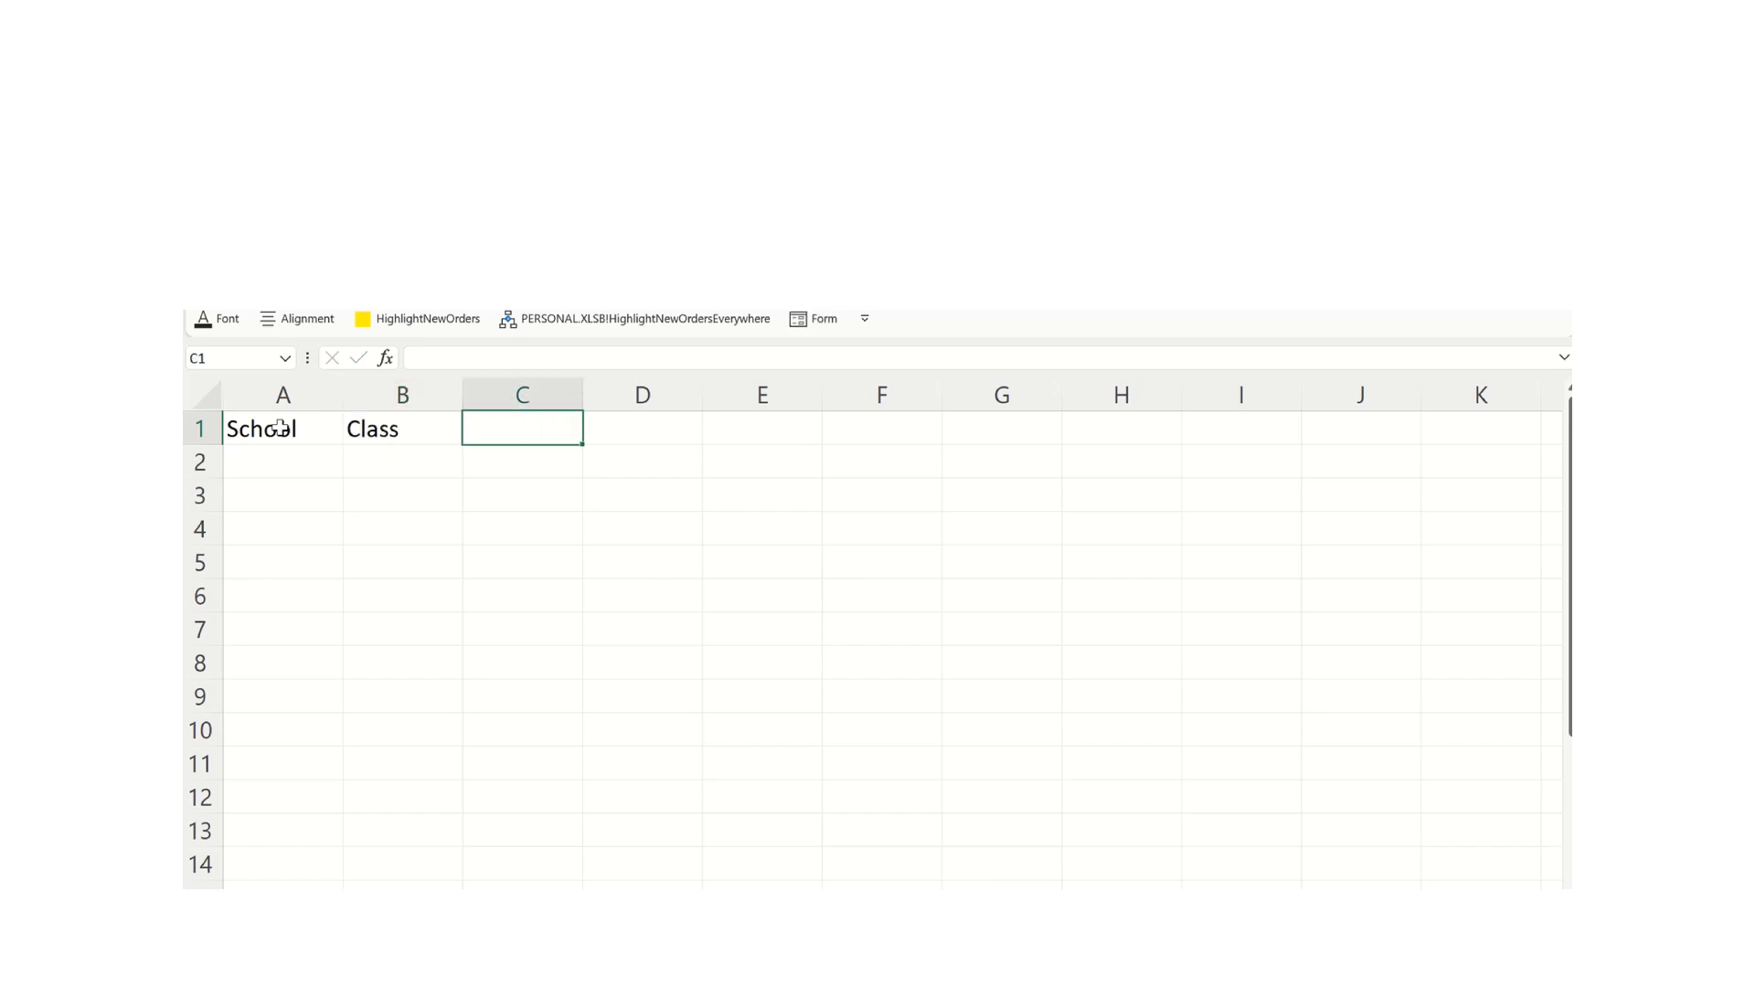
{"action": "type", "text": "Name"}
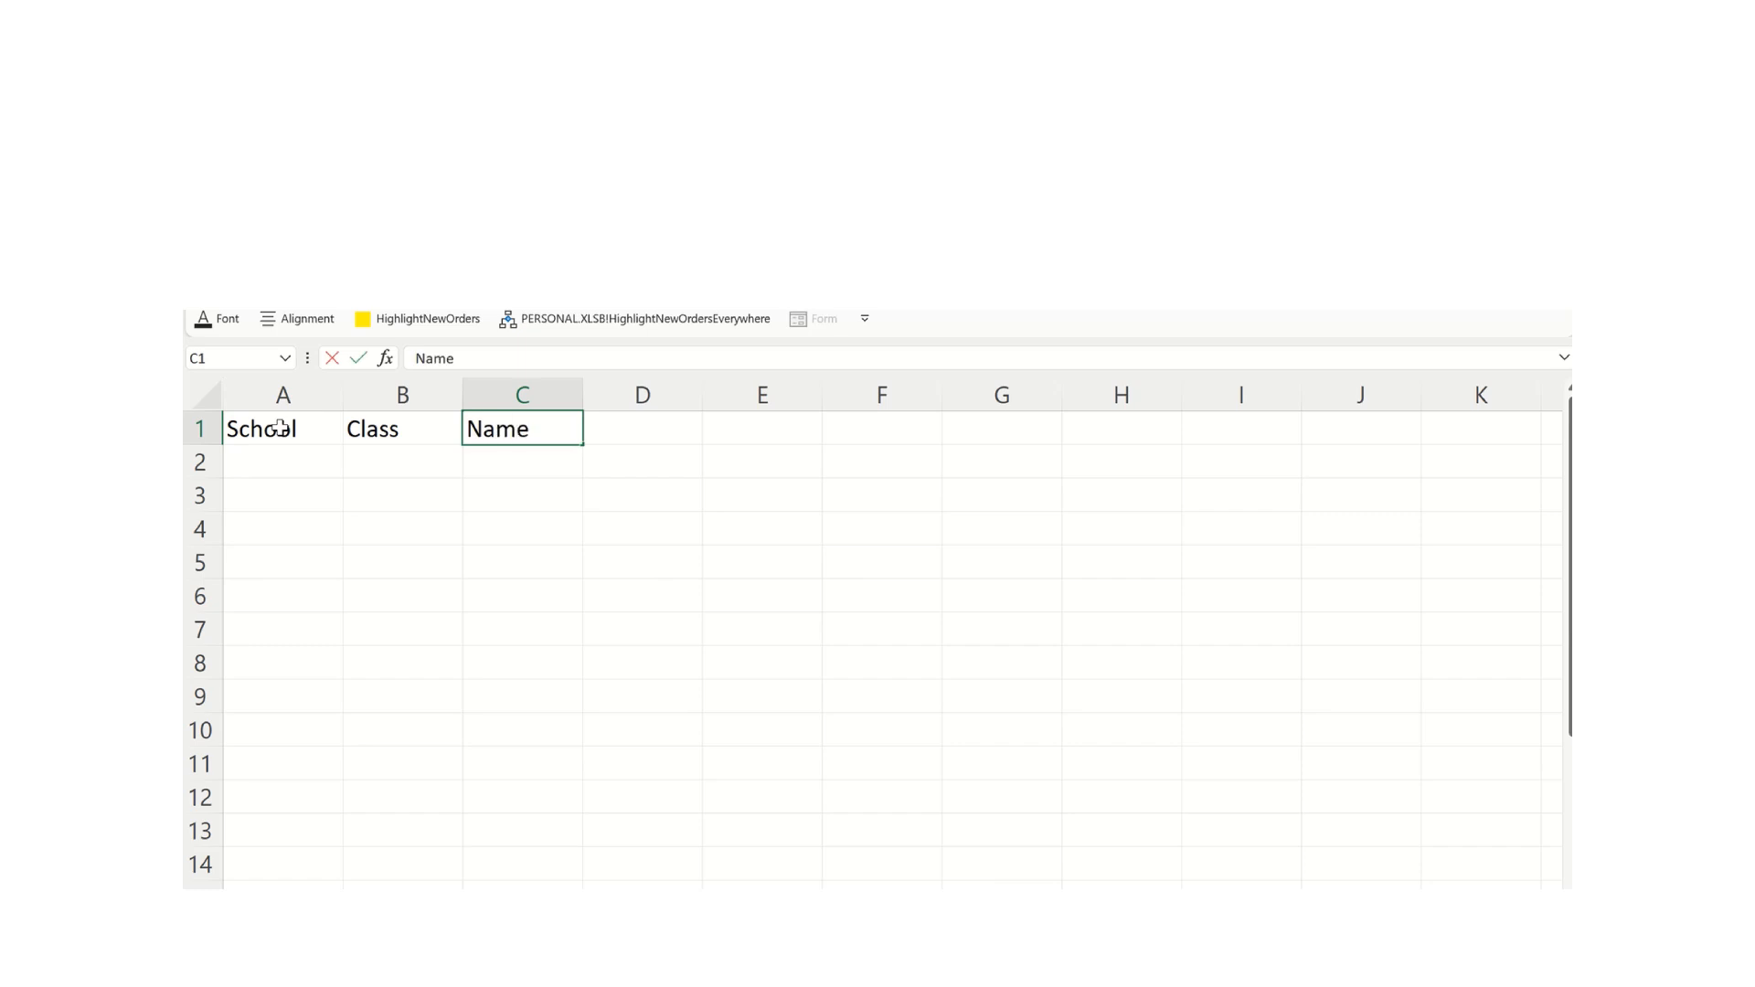
{"action": "key", "text": "Tab"}
{"action": "type", "text": "Age"}
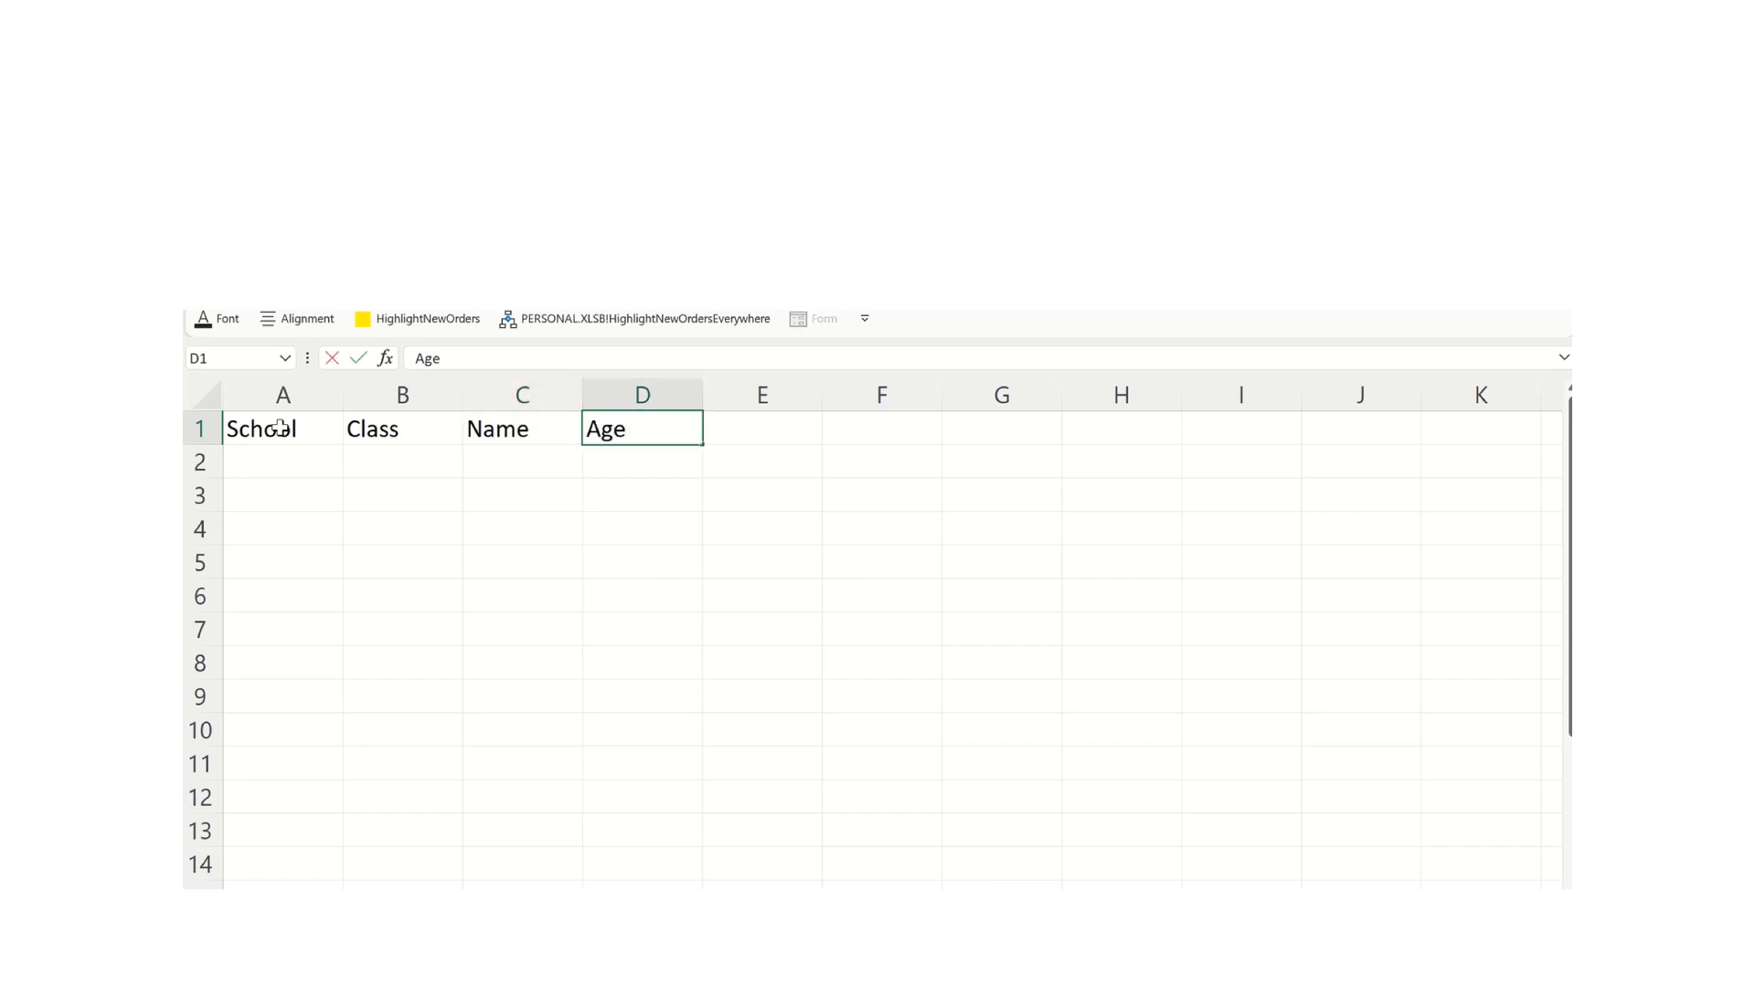
{"action": "key", "text": "shift+Tab"}
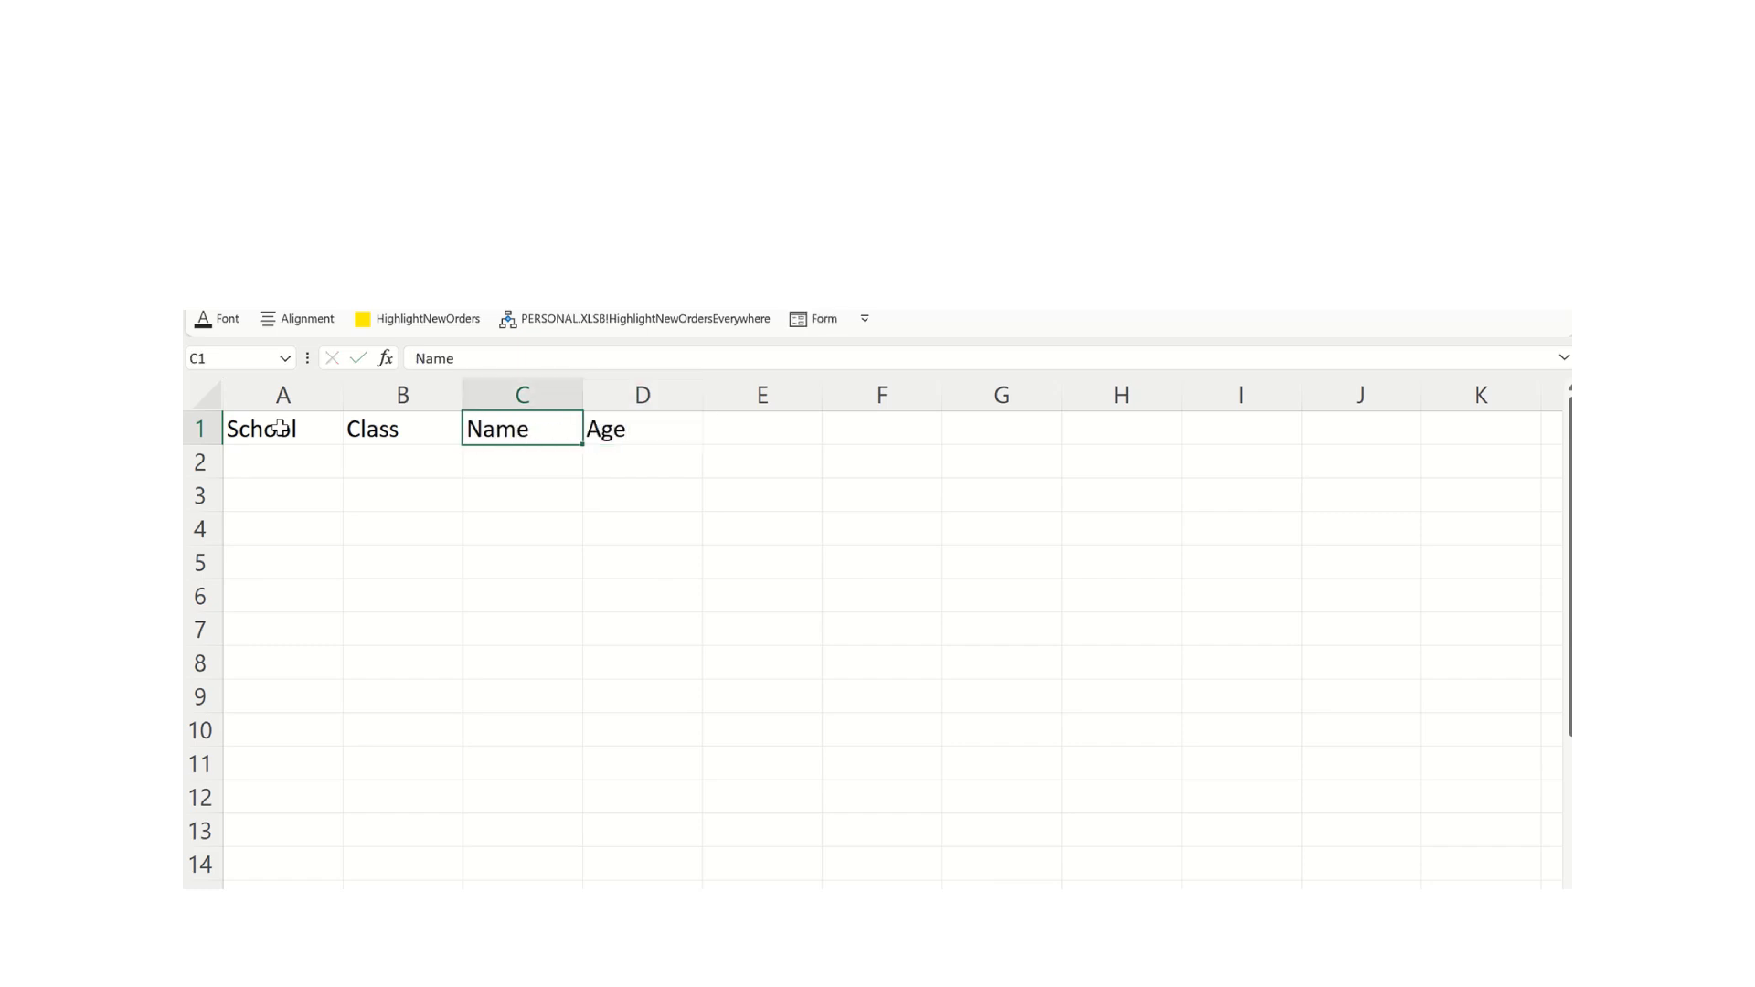
- Start the first record in row 2 with International School as the school and P2 as the class
{"action": "key", "text": "Down"}
{"action": "key", "text": "Left"}
{"action": "key", "text": "Left"}
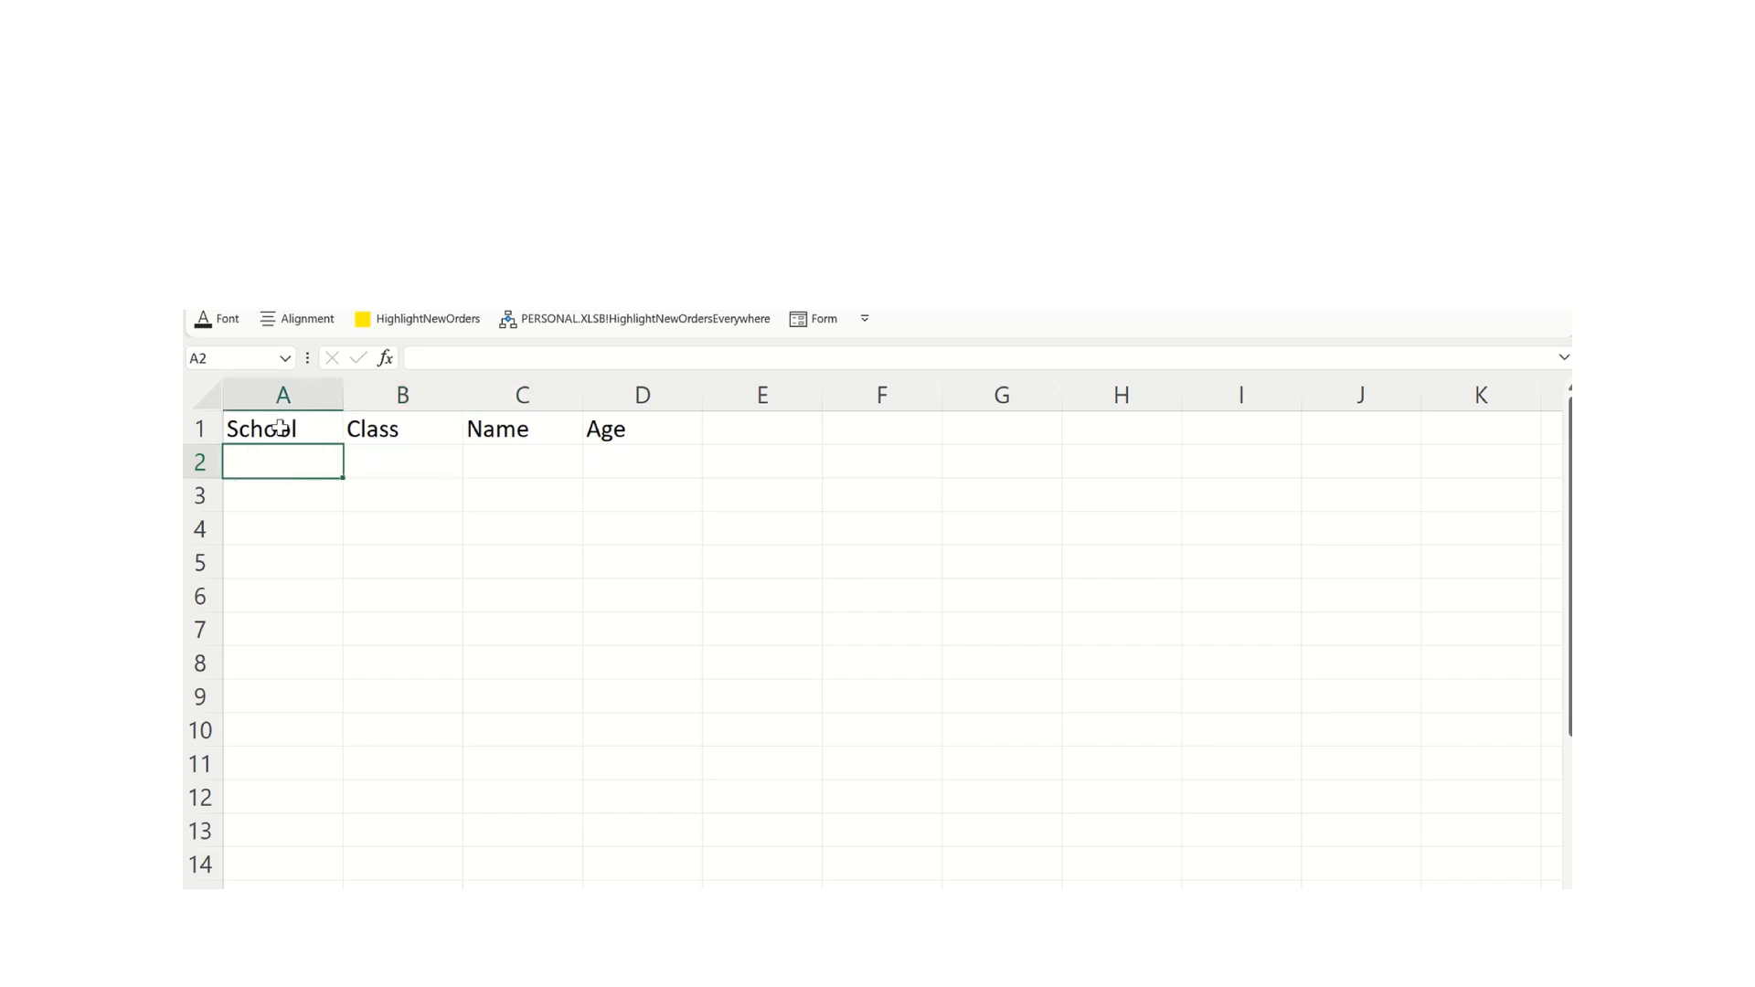
{"action": "type", "text": "Intern"}
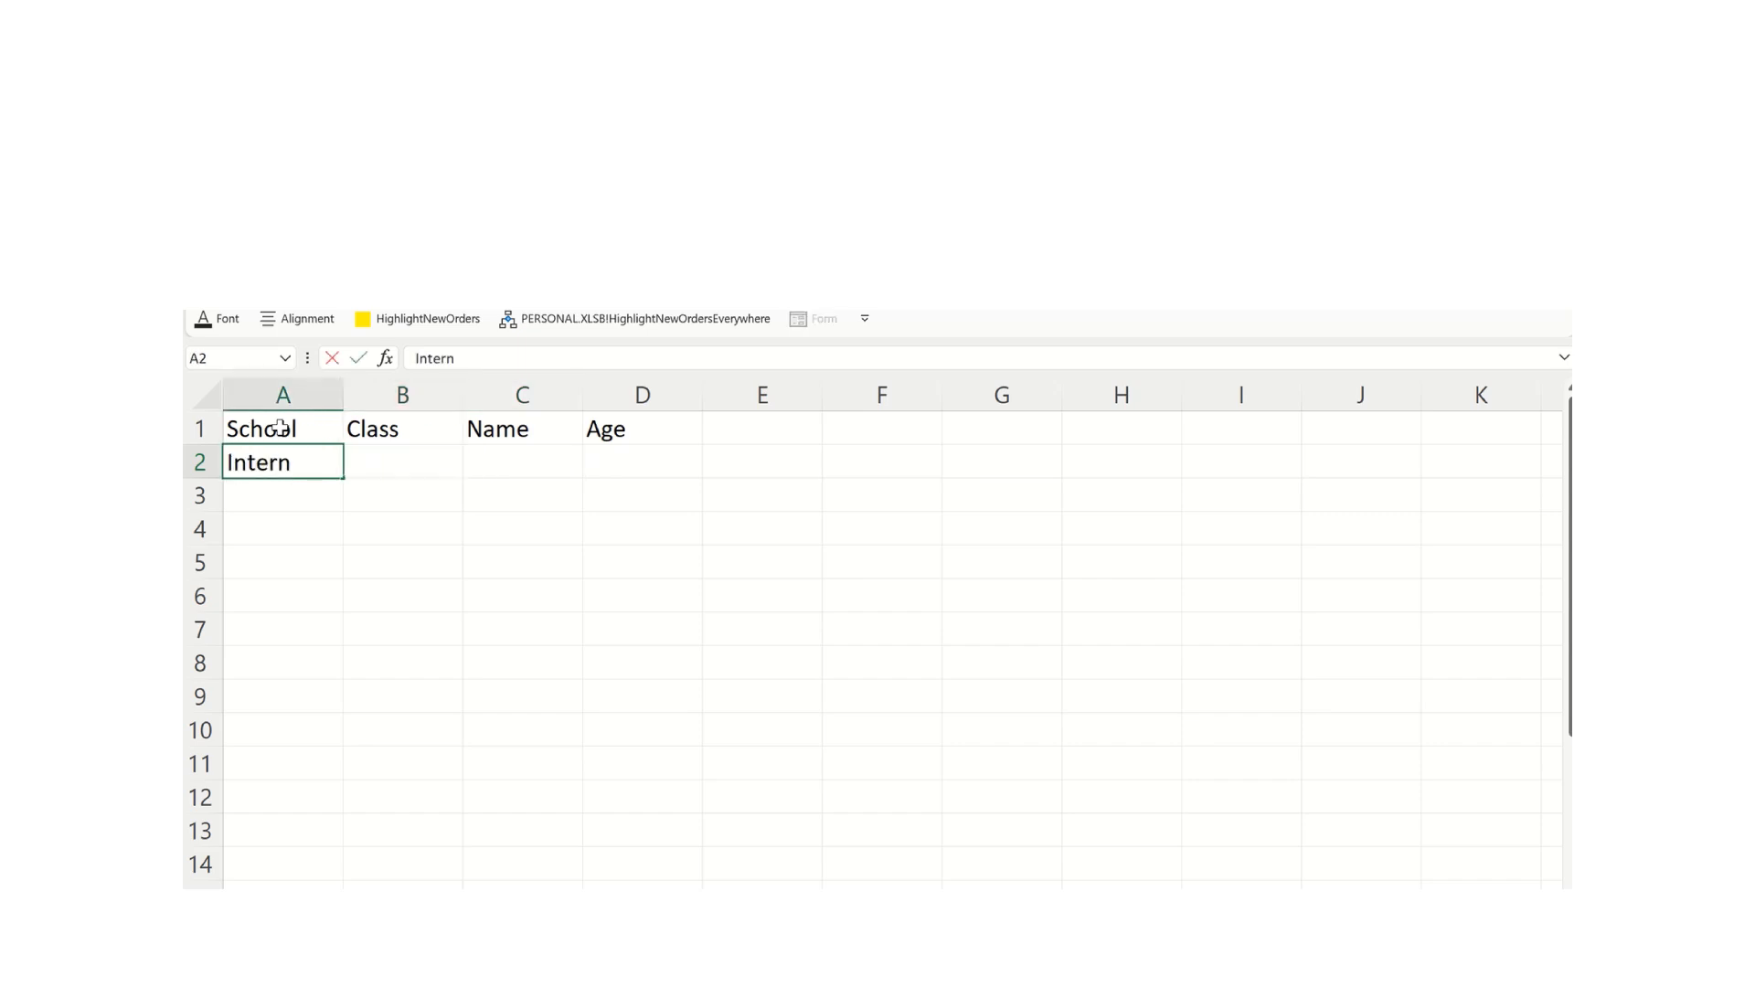
{"action": "type", "text": "ational S"}
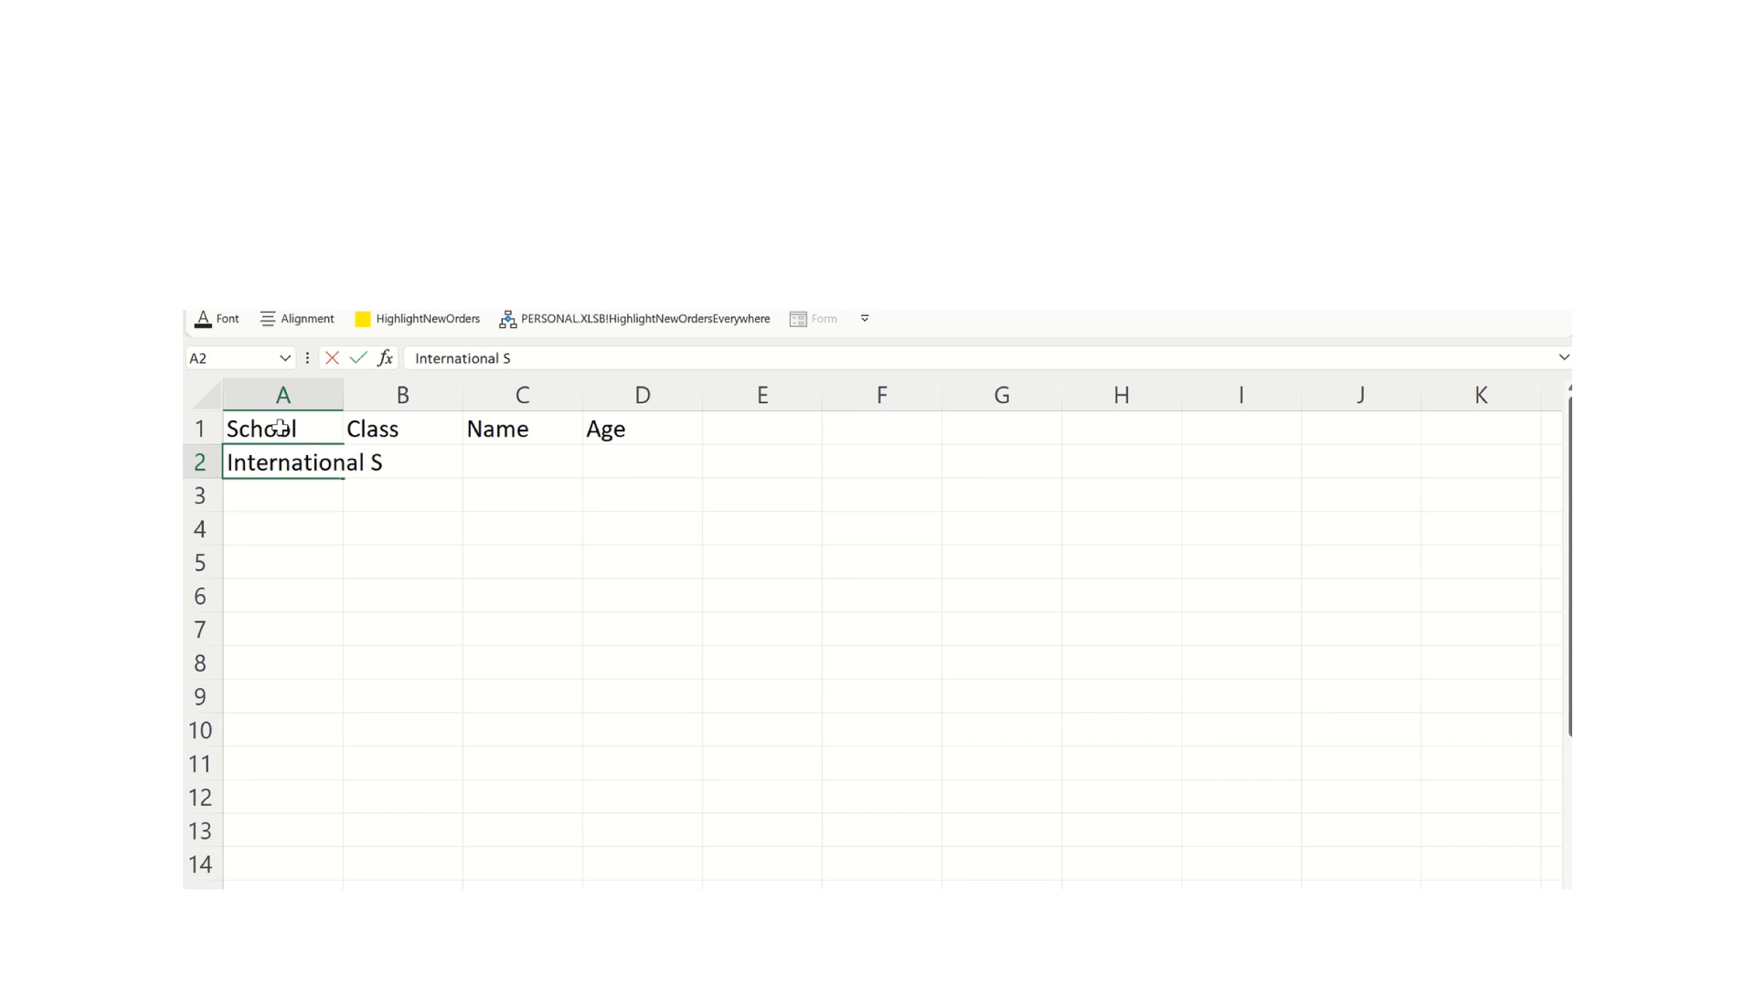
{"action": "type", "text": "chool"}
{"action": "key", "text": "Tab"}
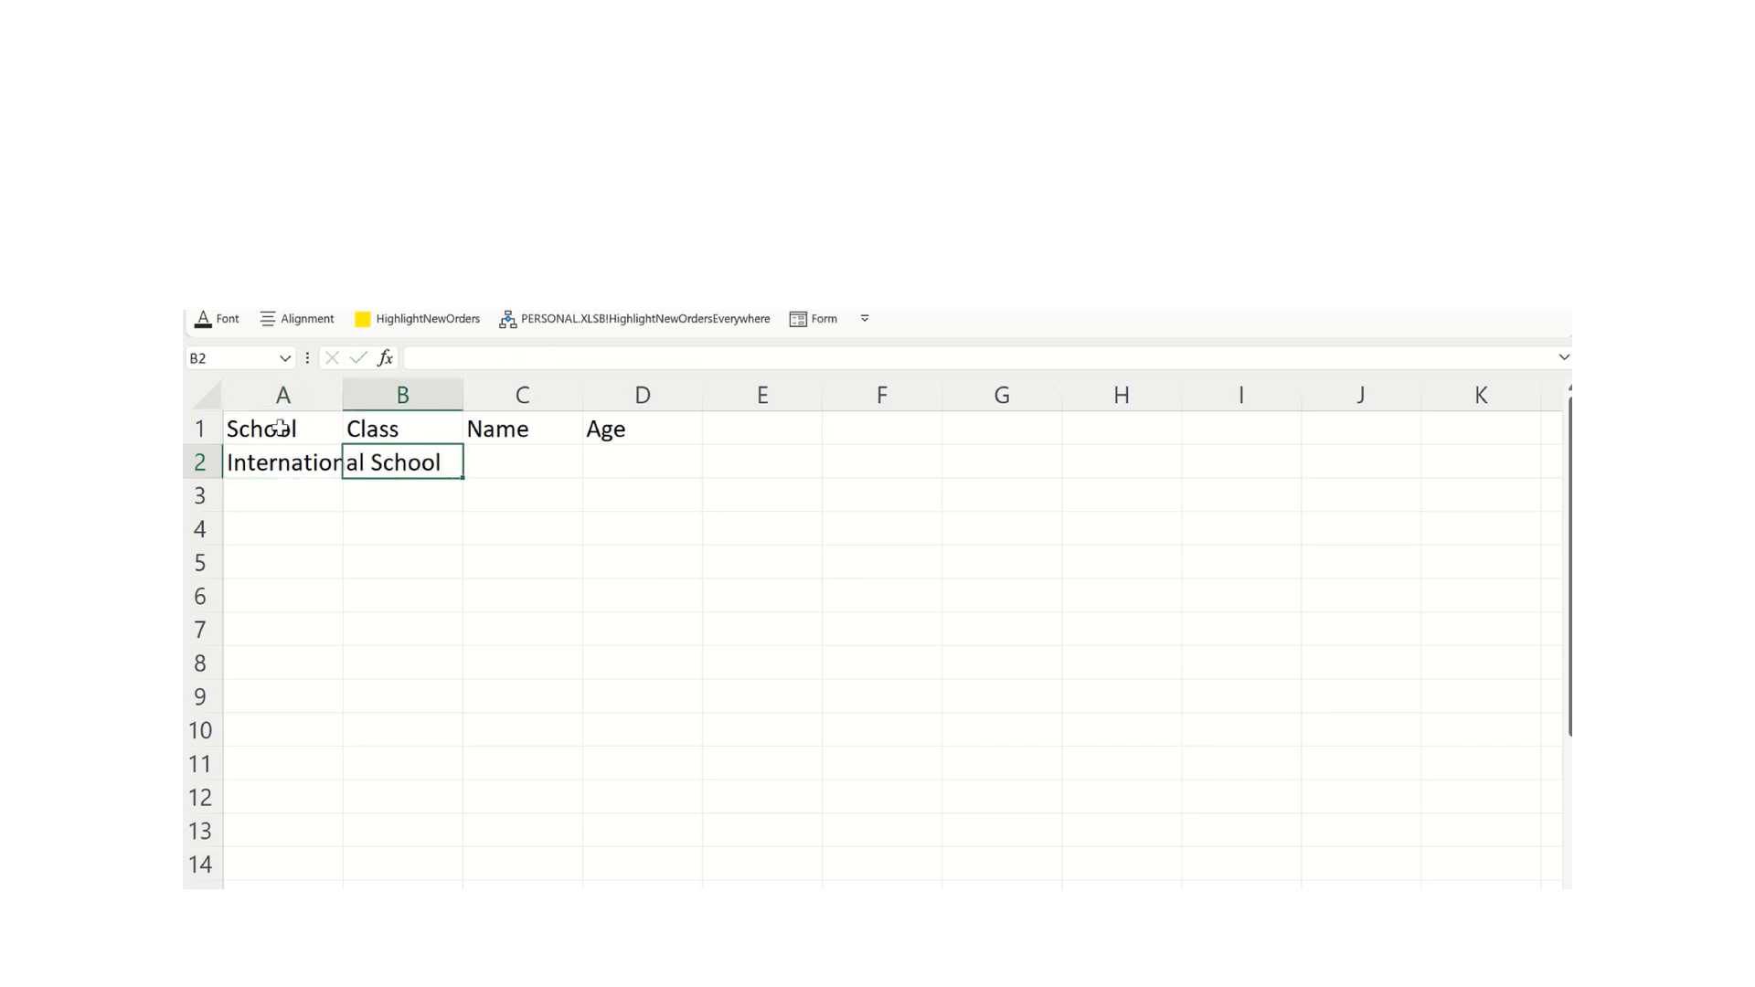
{"action": "type", "text": "P2"}
{"action": "key", "text": "Tab"}
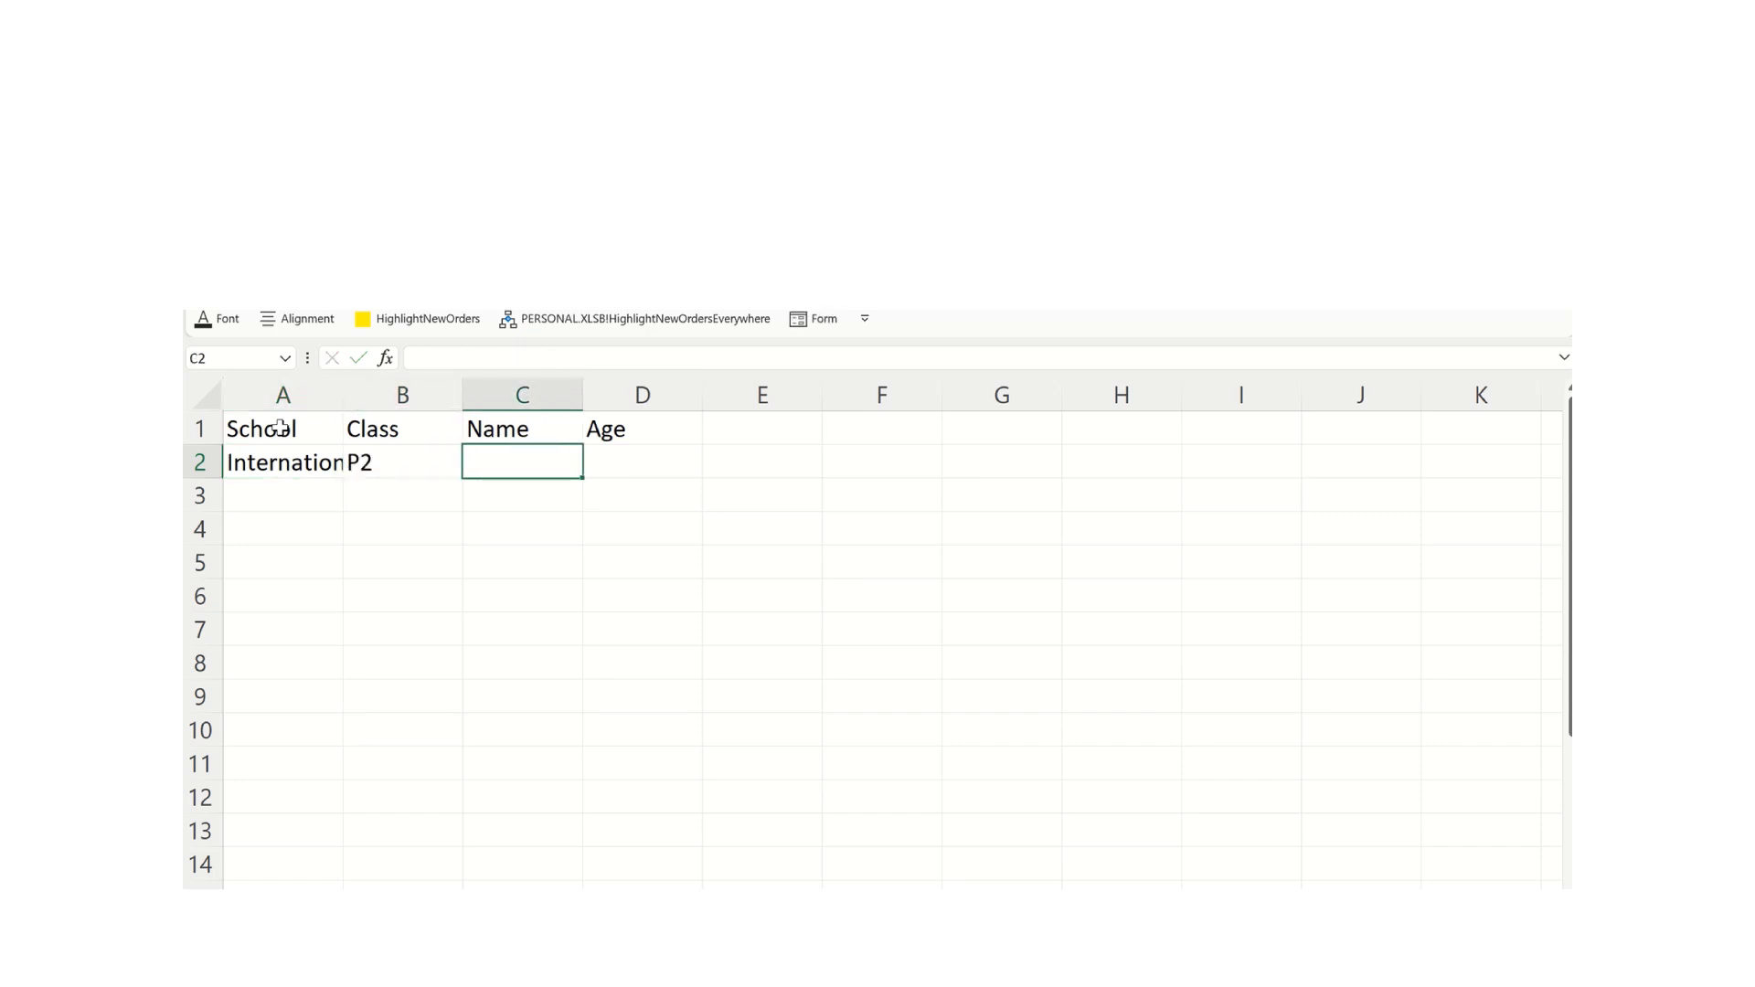
- Complete the record in row 2 with the pupil's capitalized first name and the age 6
{"action": "type", "text": "ang"}
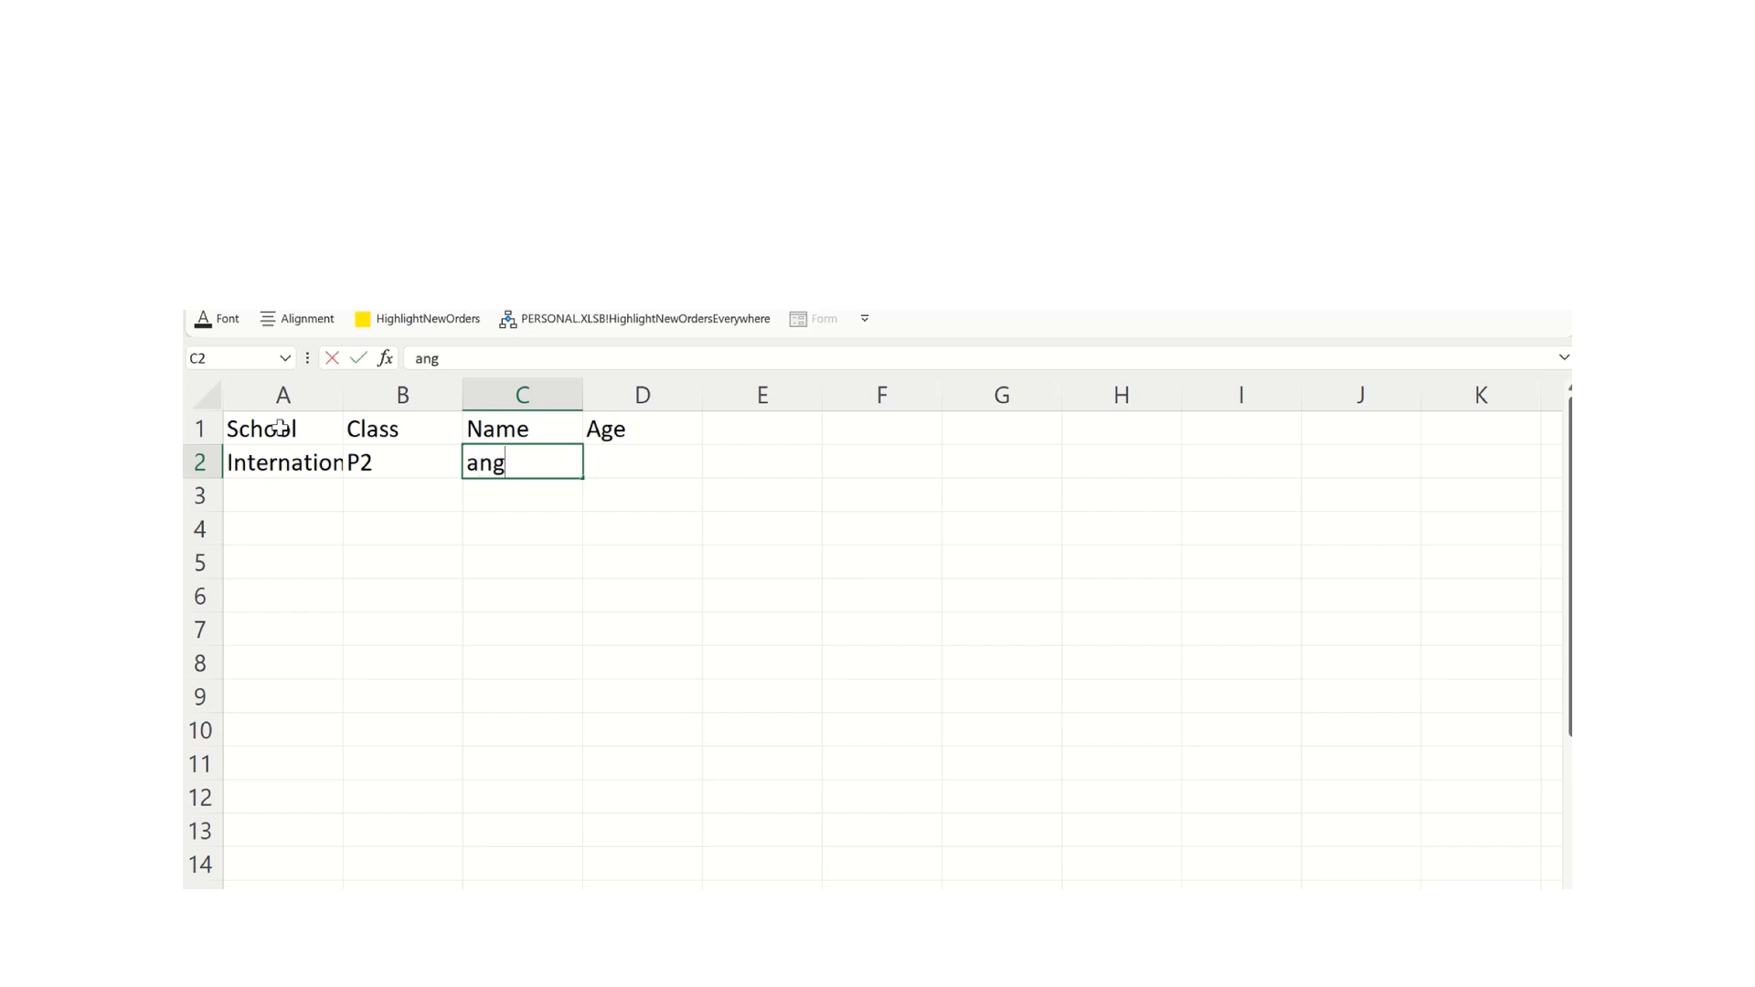
{"action": "key", "text": "BackSpace"}
{"action": "key", "text": "BackSpace"}
{"action": "key", "text": "BackSpace"}
{"action": "type", "text": "Ange"}
{"action": "key", "text": "Tab"}
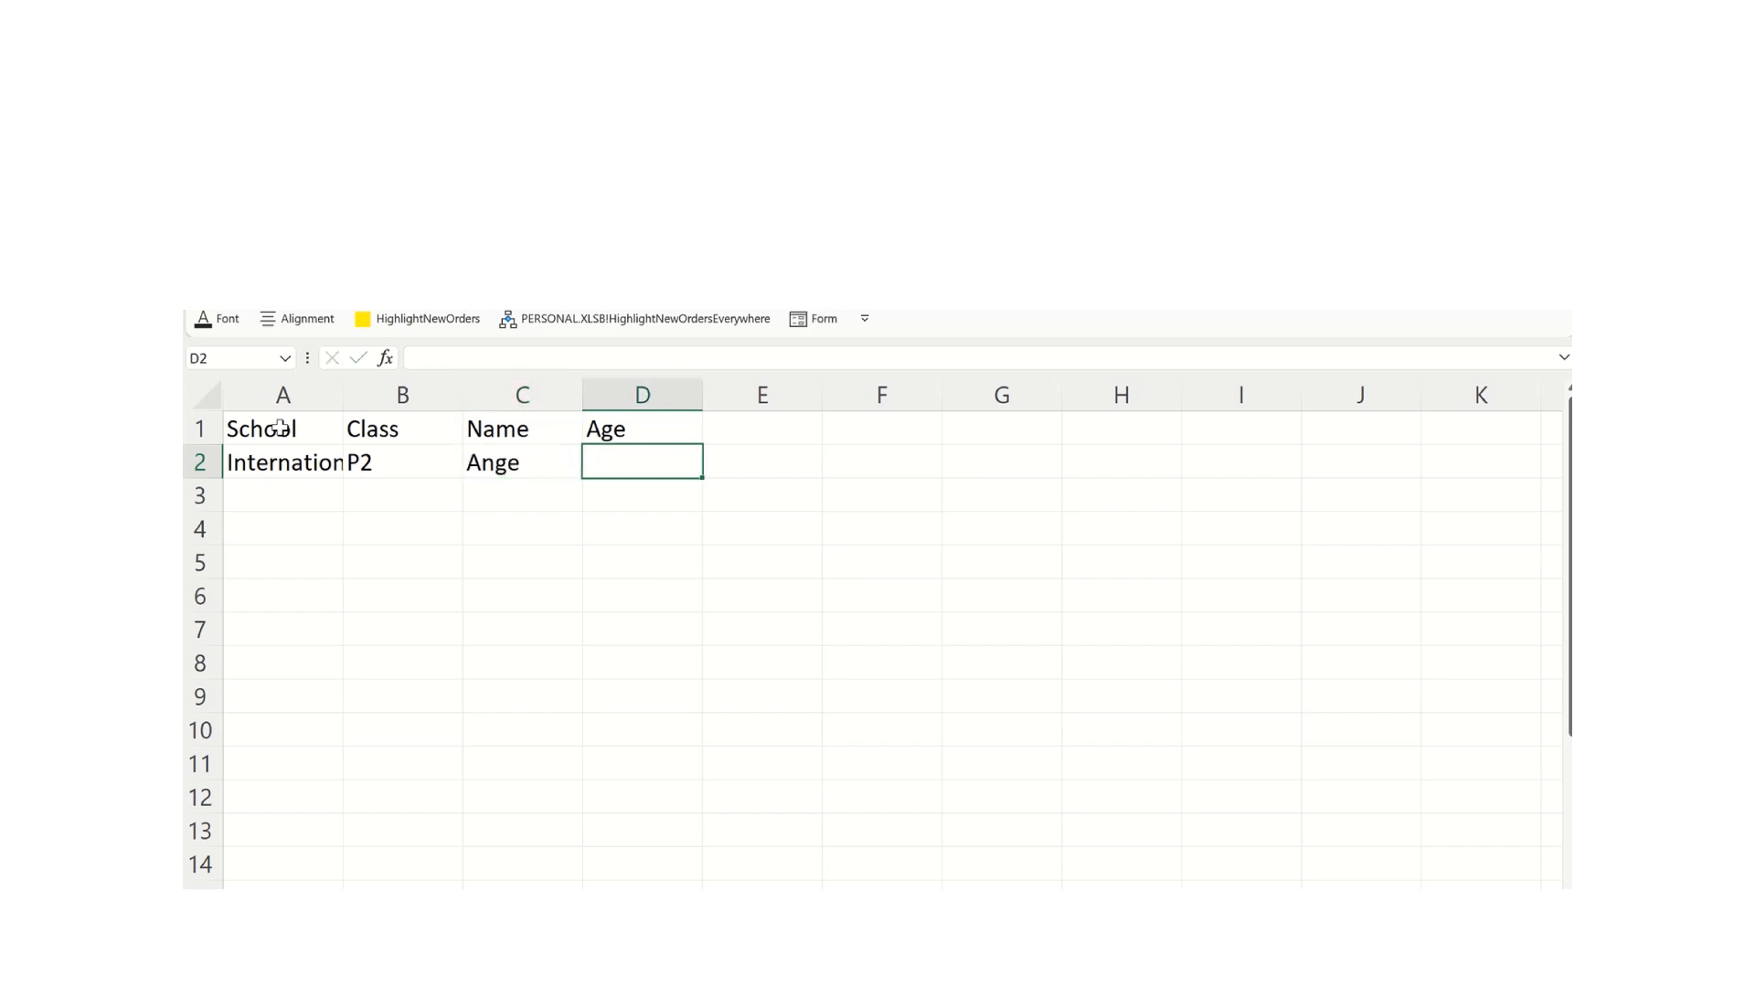
{"action": "type", "text": "6"}
{"action": "key", "text": "Return"}
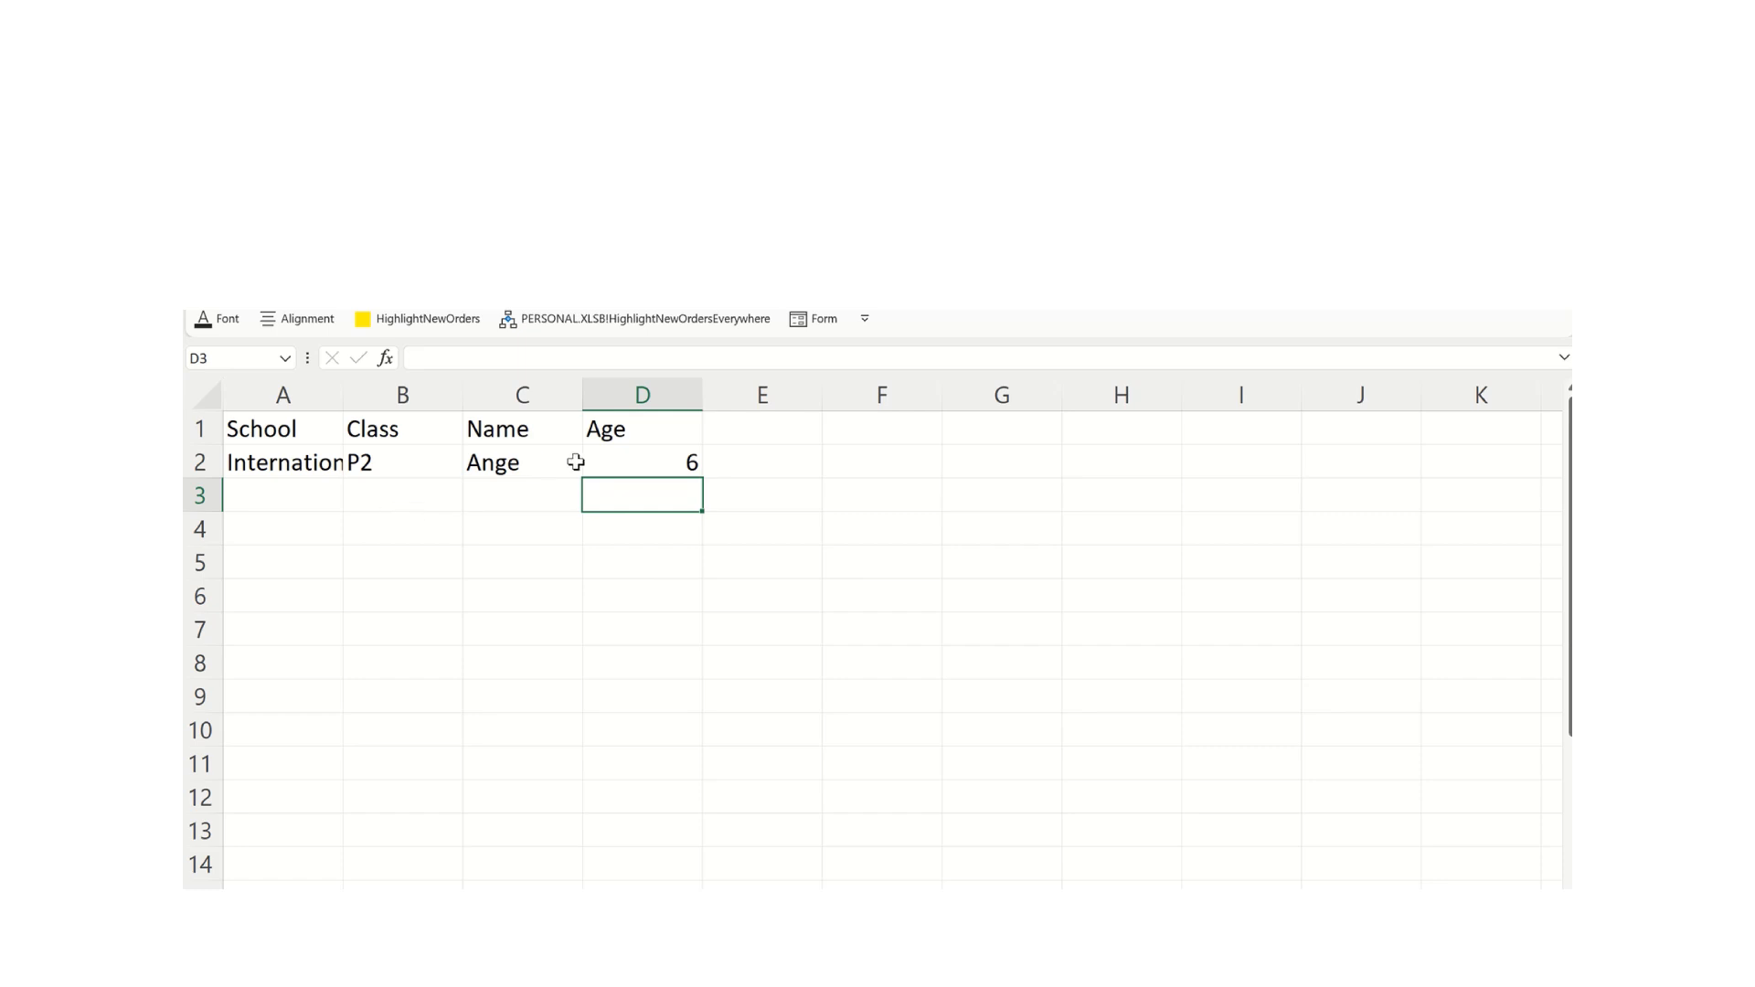
- Open the Quick Access Toolbar customization options and list All Commands as the available commands
{"action": "left_click", "coordinate": [864, 319]}
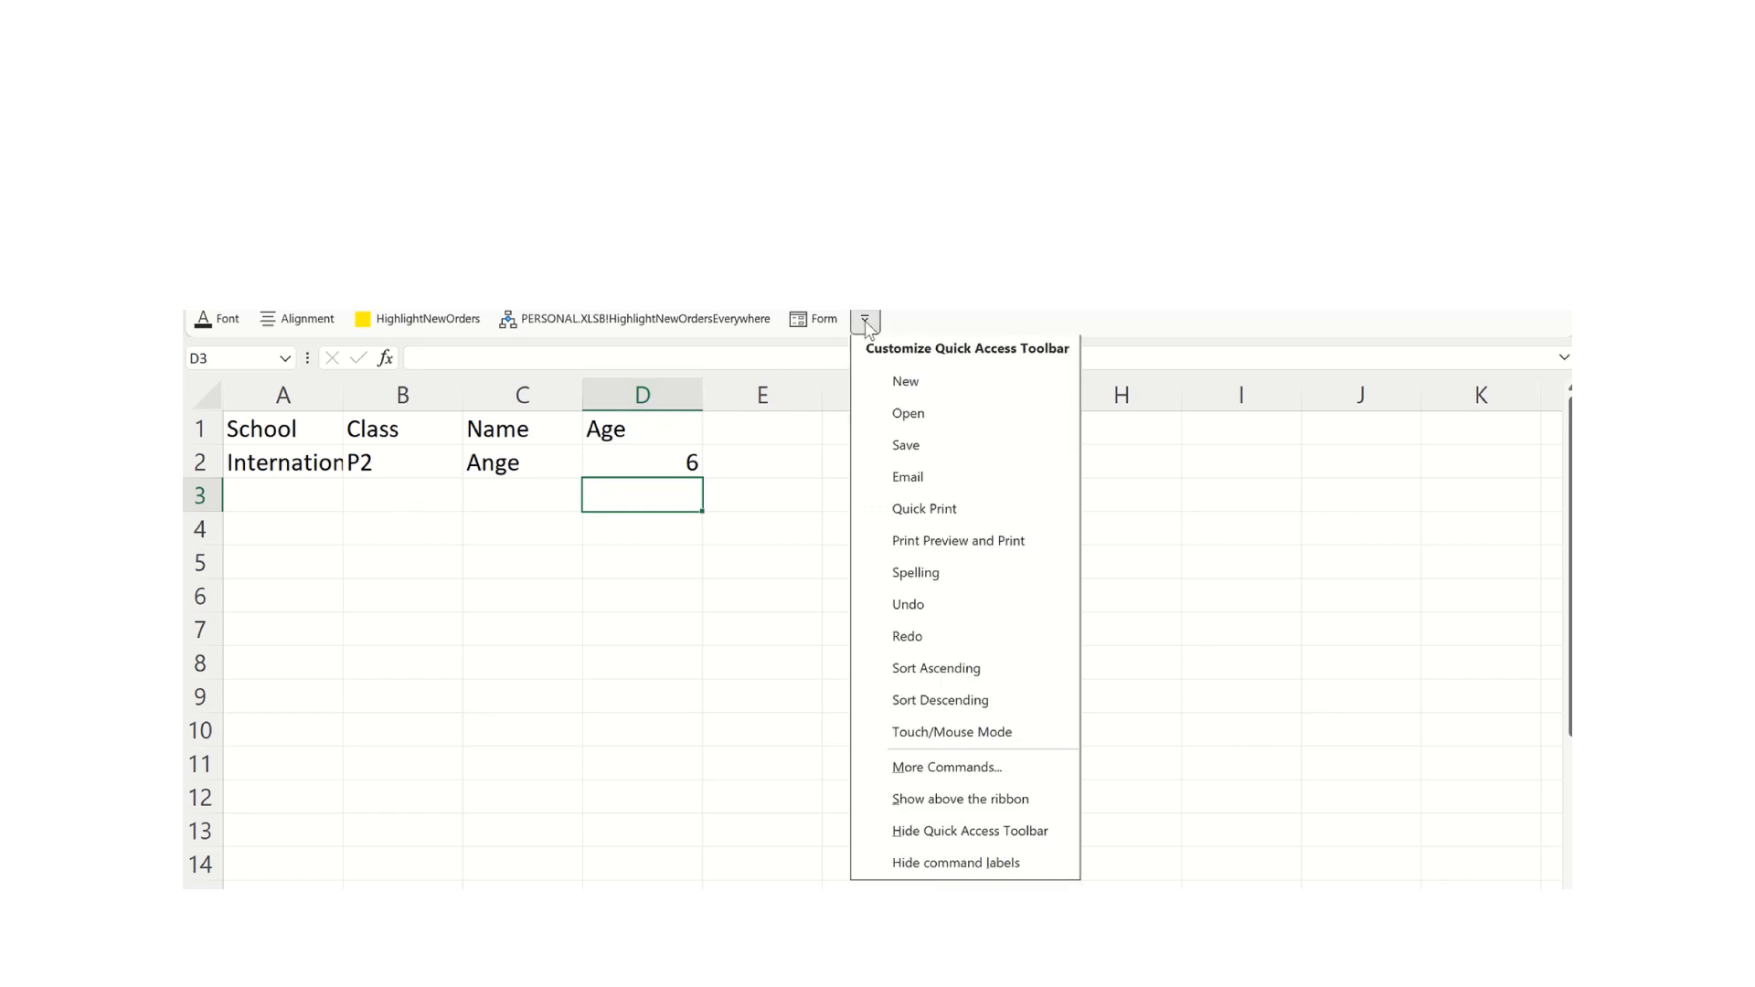
{"action": "left_click", "coordinate": [939, 773]}
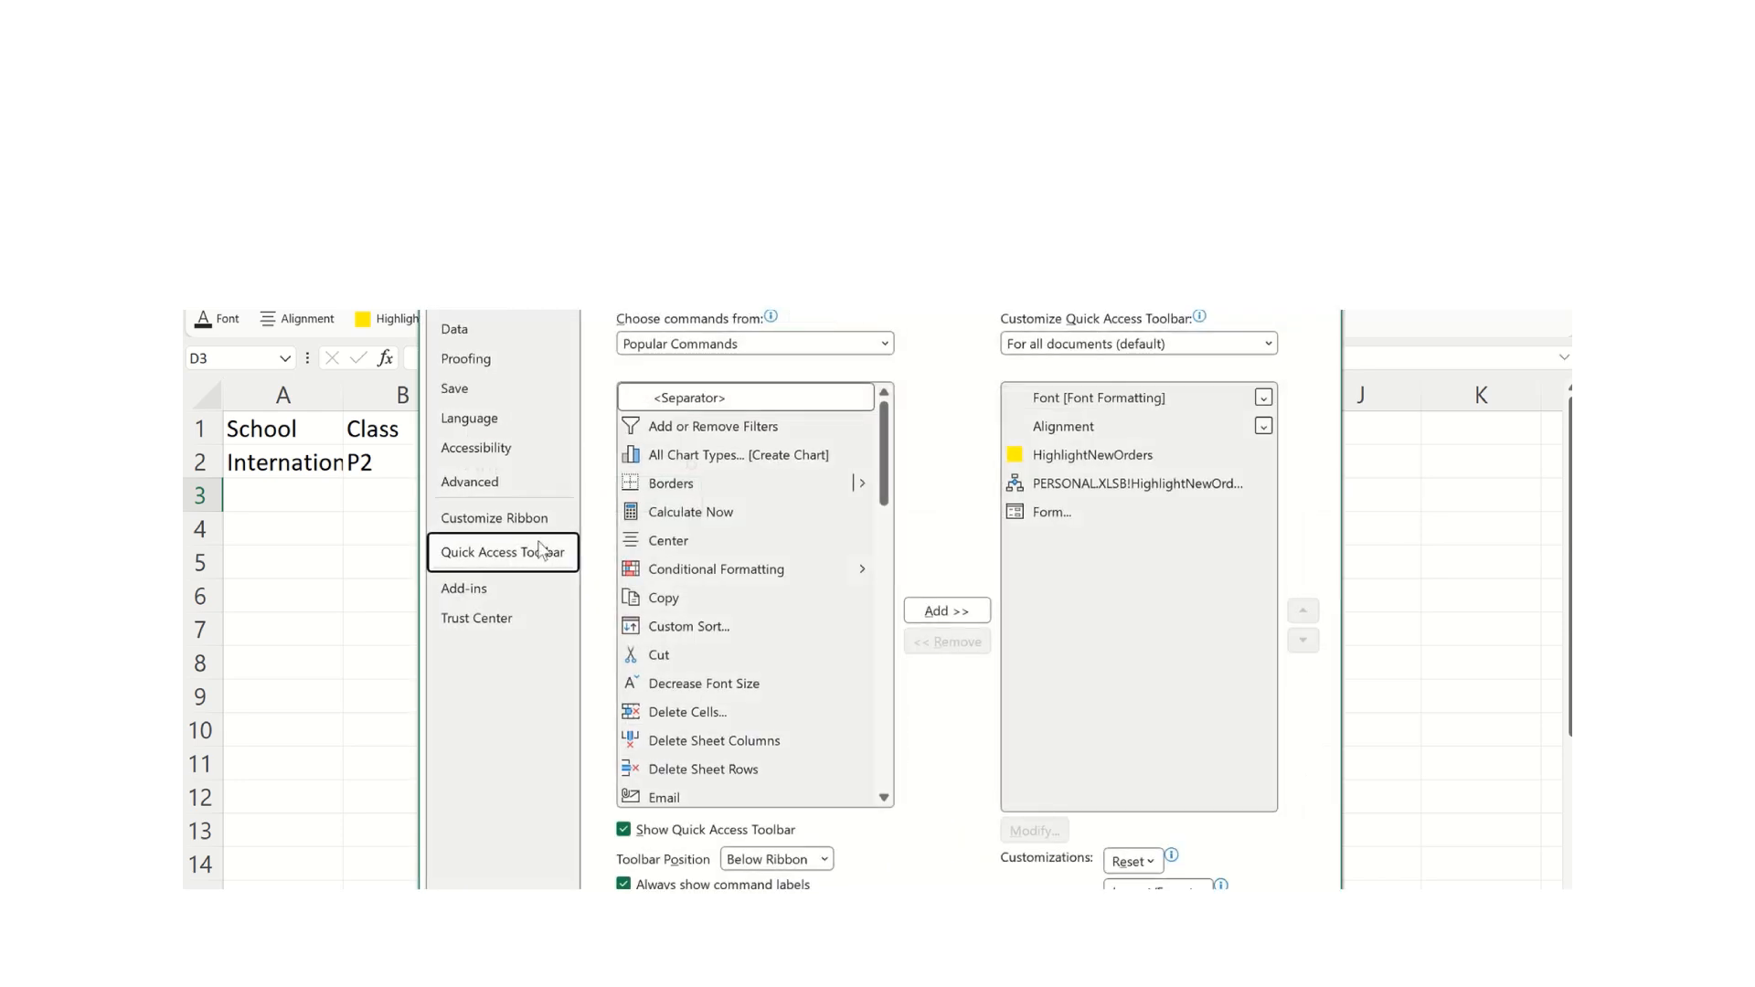
{"action": "left_click", "coordinate": [884, 344]}
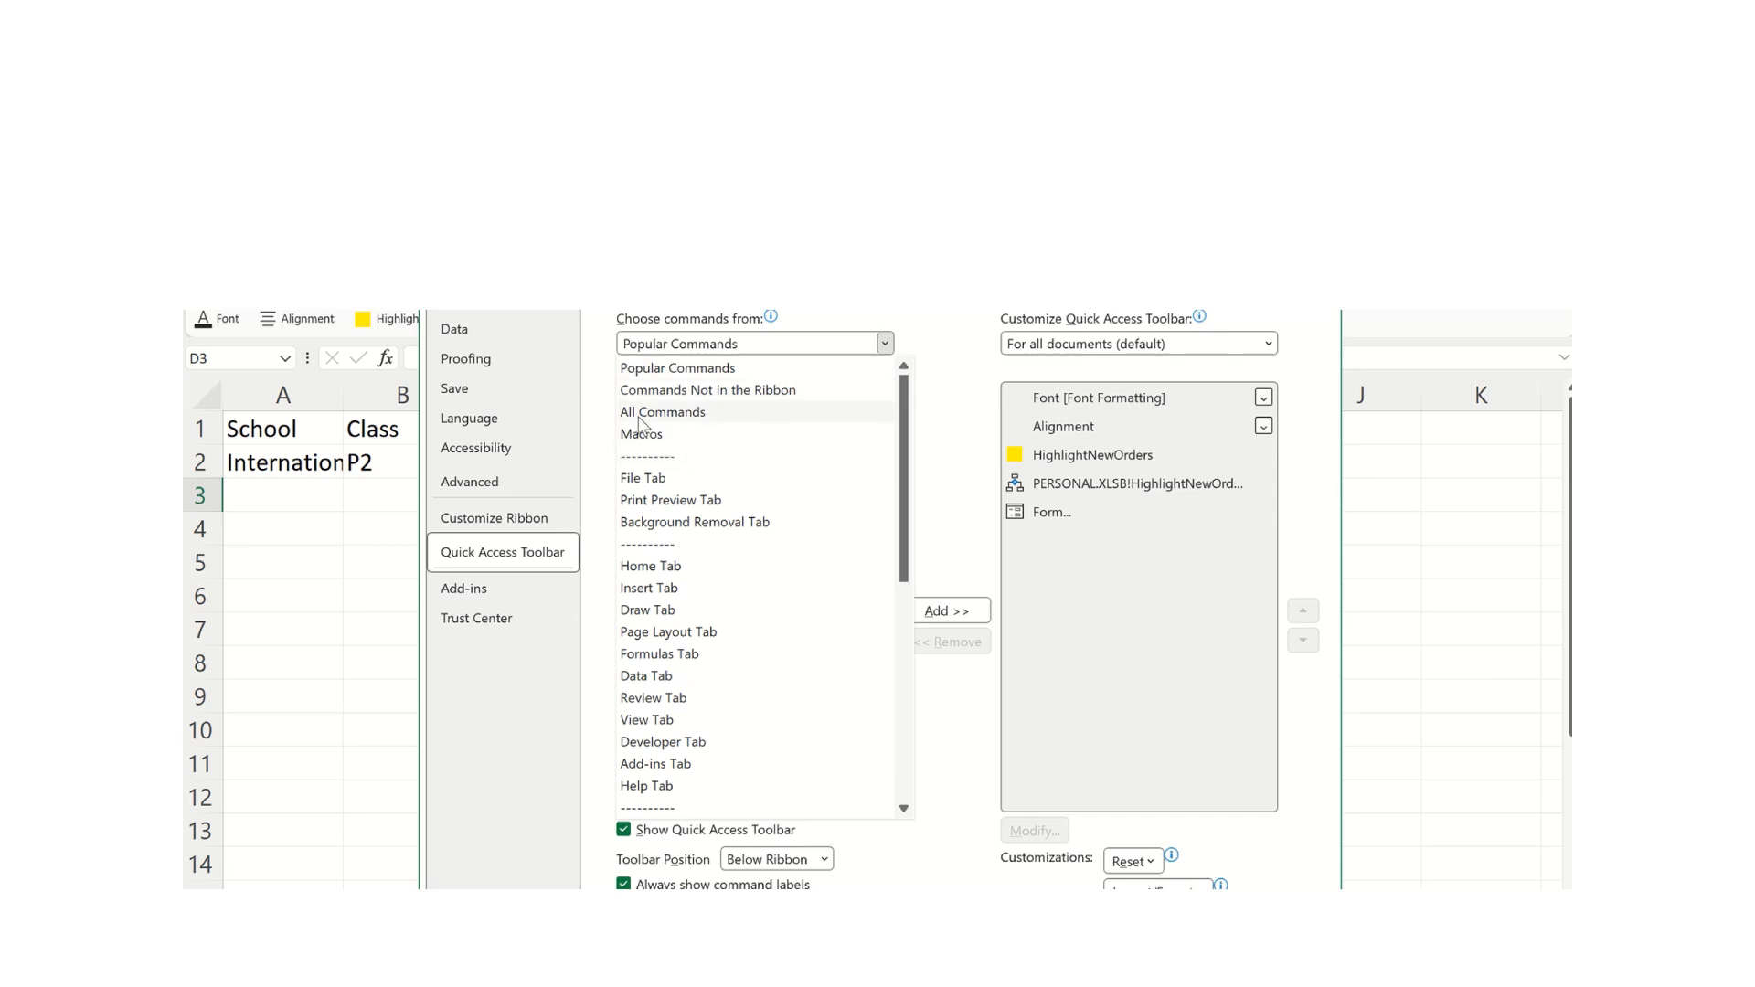
{"action": "left_click", "coordinate": [640, 416]}
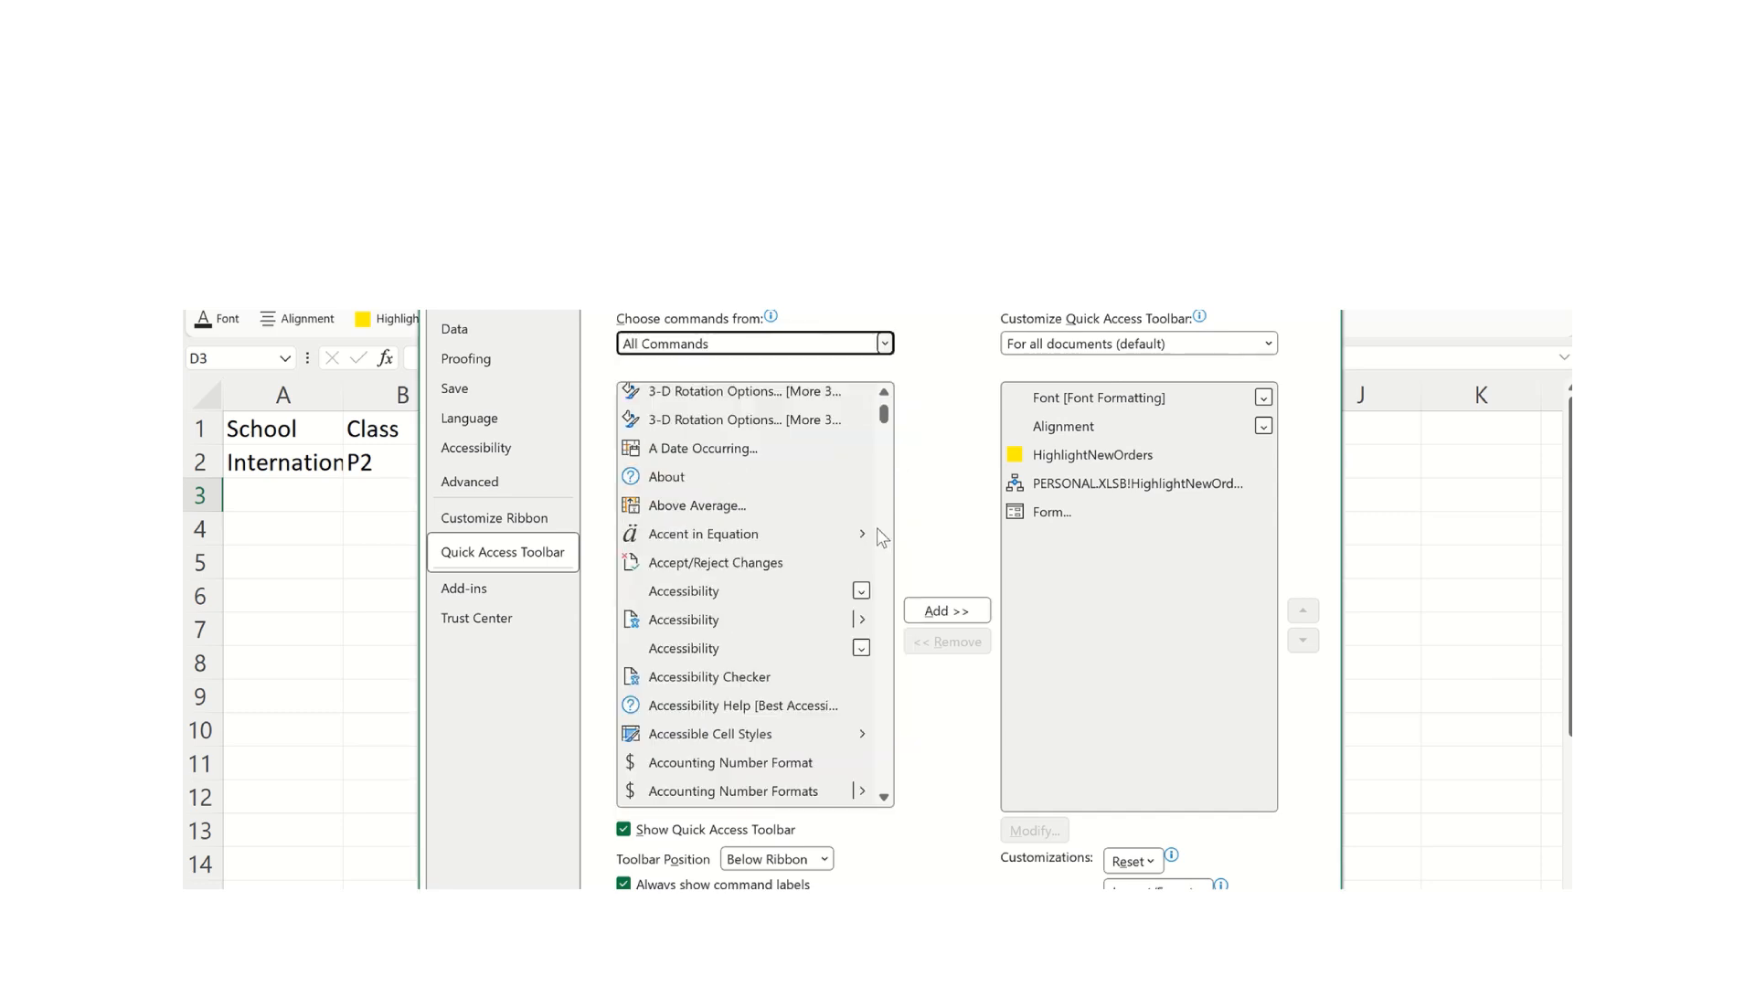
- Look through the alphabetical list of all available commands for the Form command
{"action": "scroll", "coordinate": [875, 528], "scroll_direction": "down", "scroll_amount": 5}
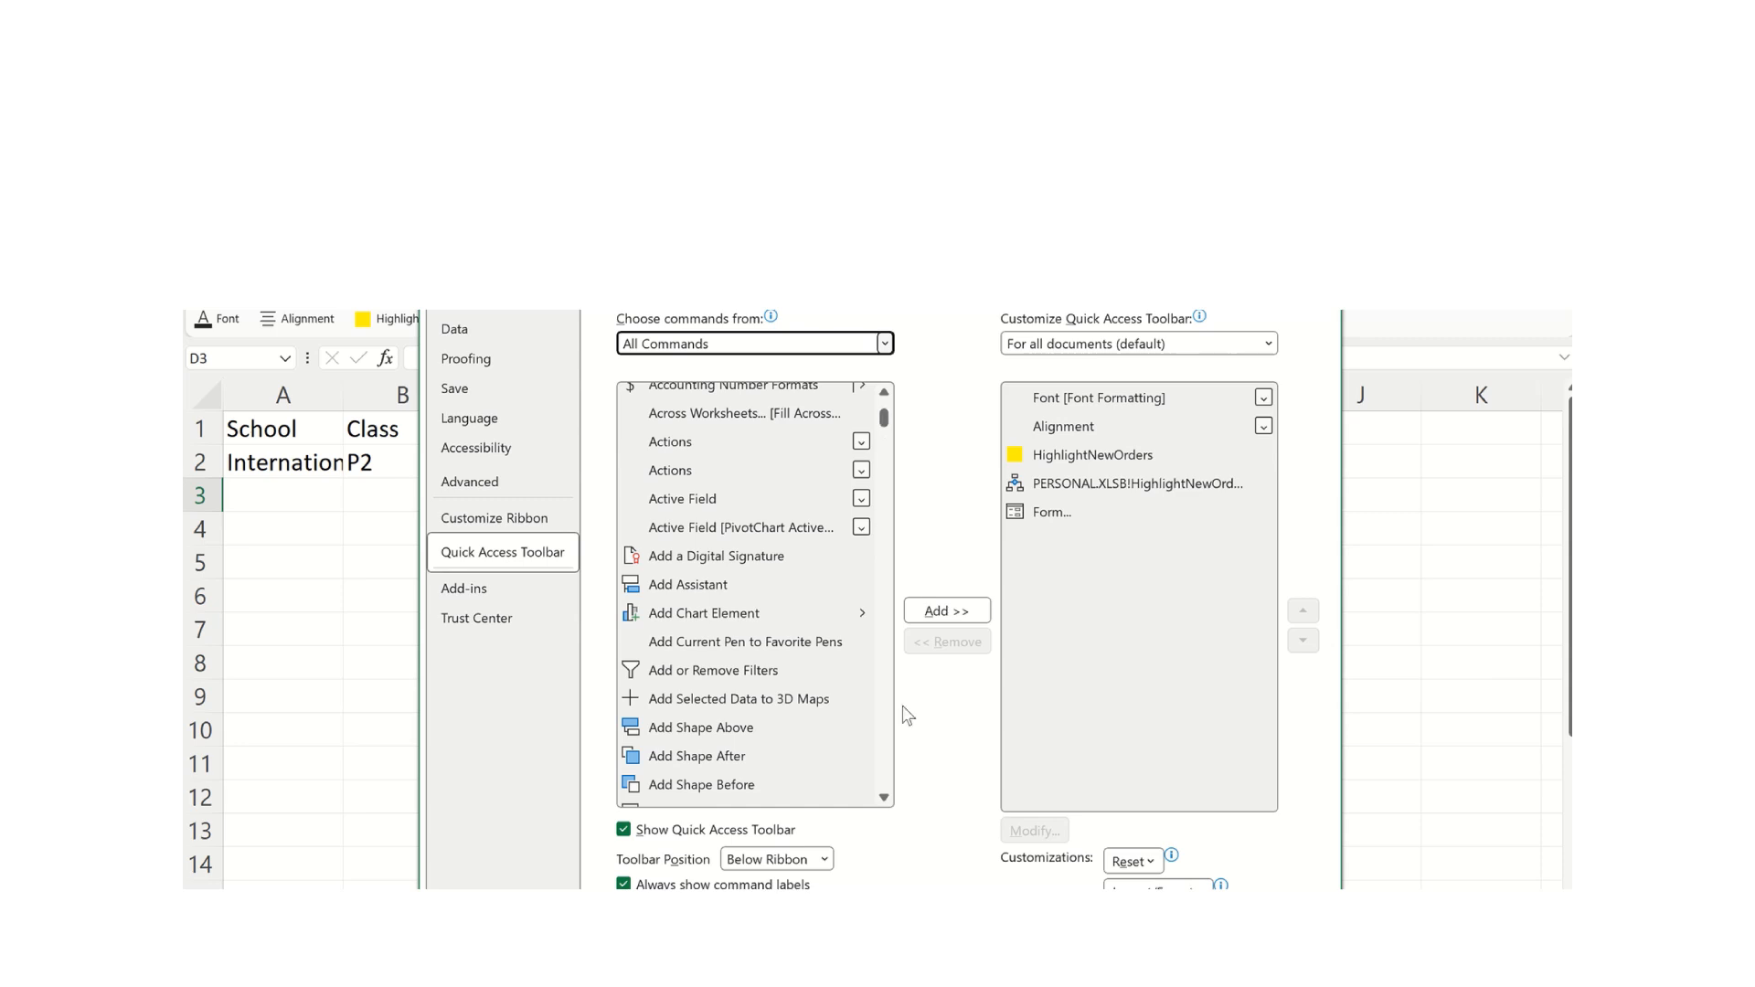
{"action": "left_click", "coordinate": [884, 800]}
{"action": "left_click", "coordinate": [883, 799]}
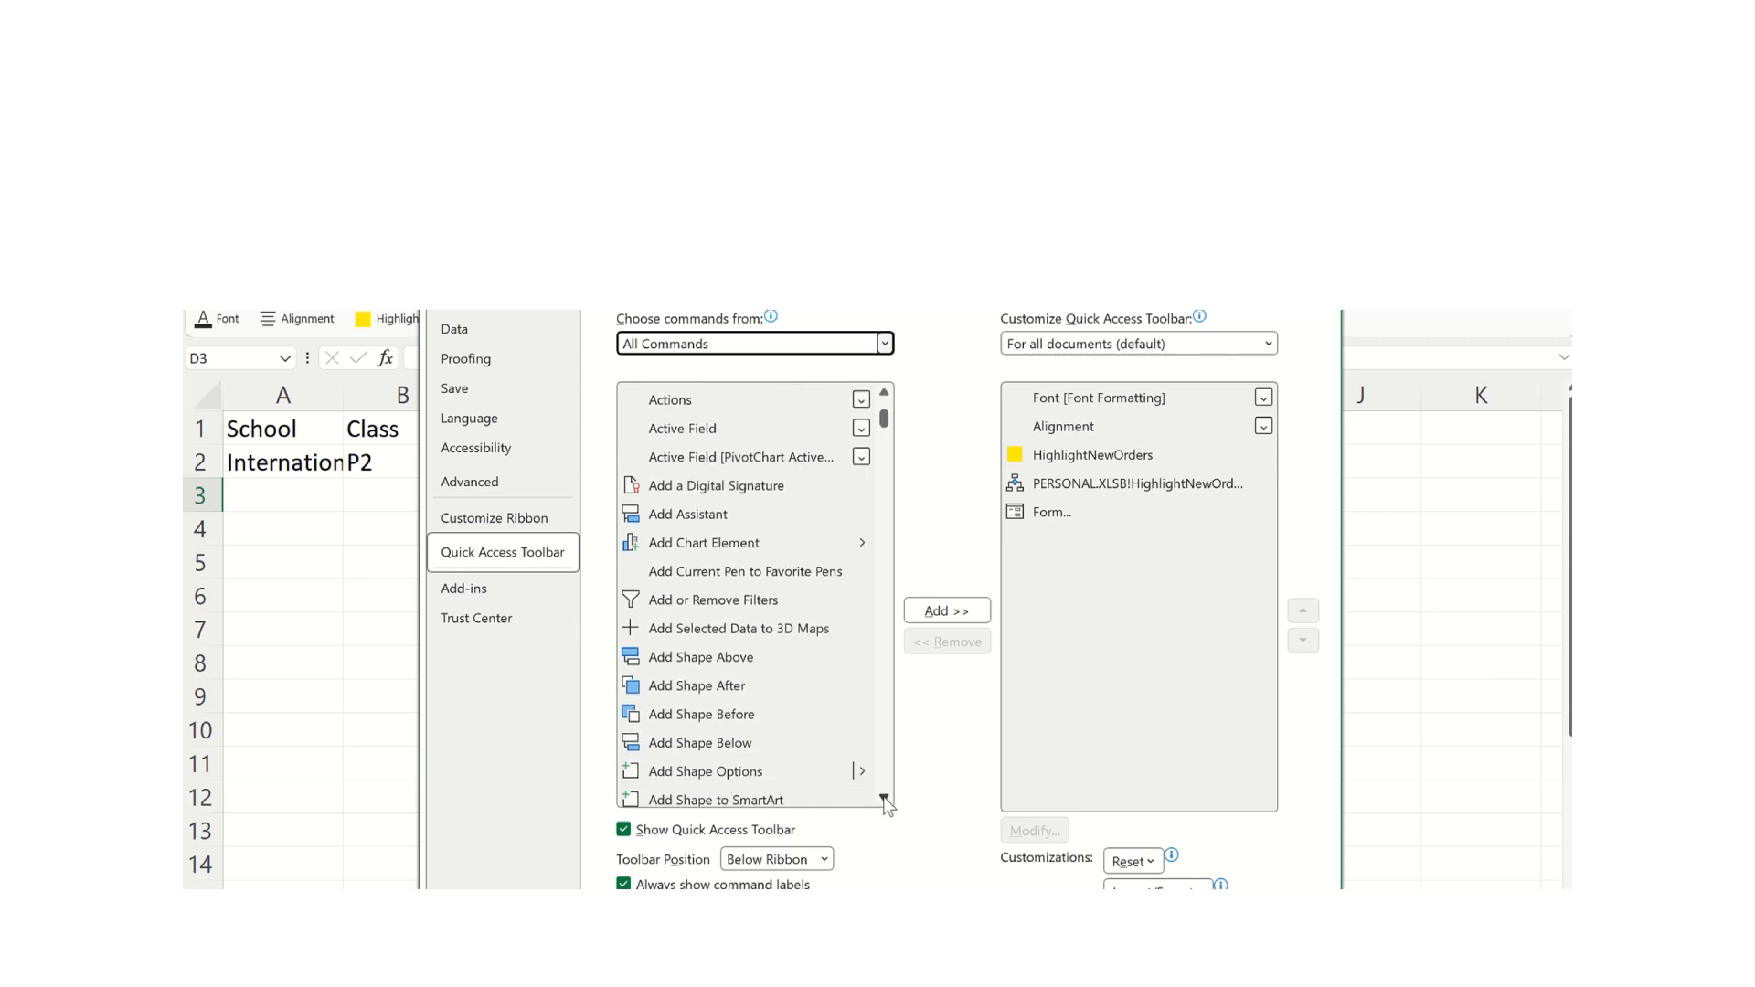
{"action": "left_click", "coordinate": [883, 799]}
{"action": "left_click", "coordinate": [884, 800]}
{"action": "left_click", "coordinate": [884, 800]}
{"action": "left_click", "coordinate": [882, 800]}
{"action": "left_click", "coordinate": [883, 800]}
{"action": "left_click", "coordinate": [884, 800]}
{"action": "left_click", "coordinate": [883, 800]}
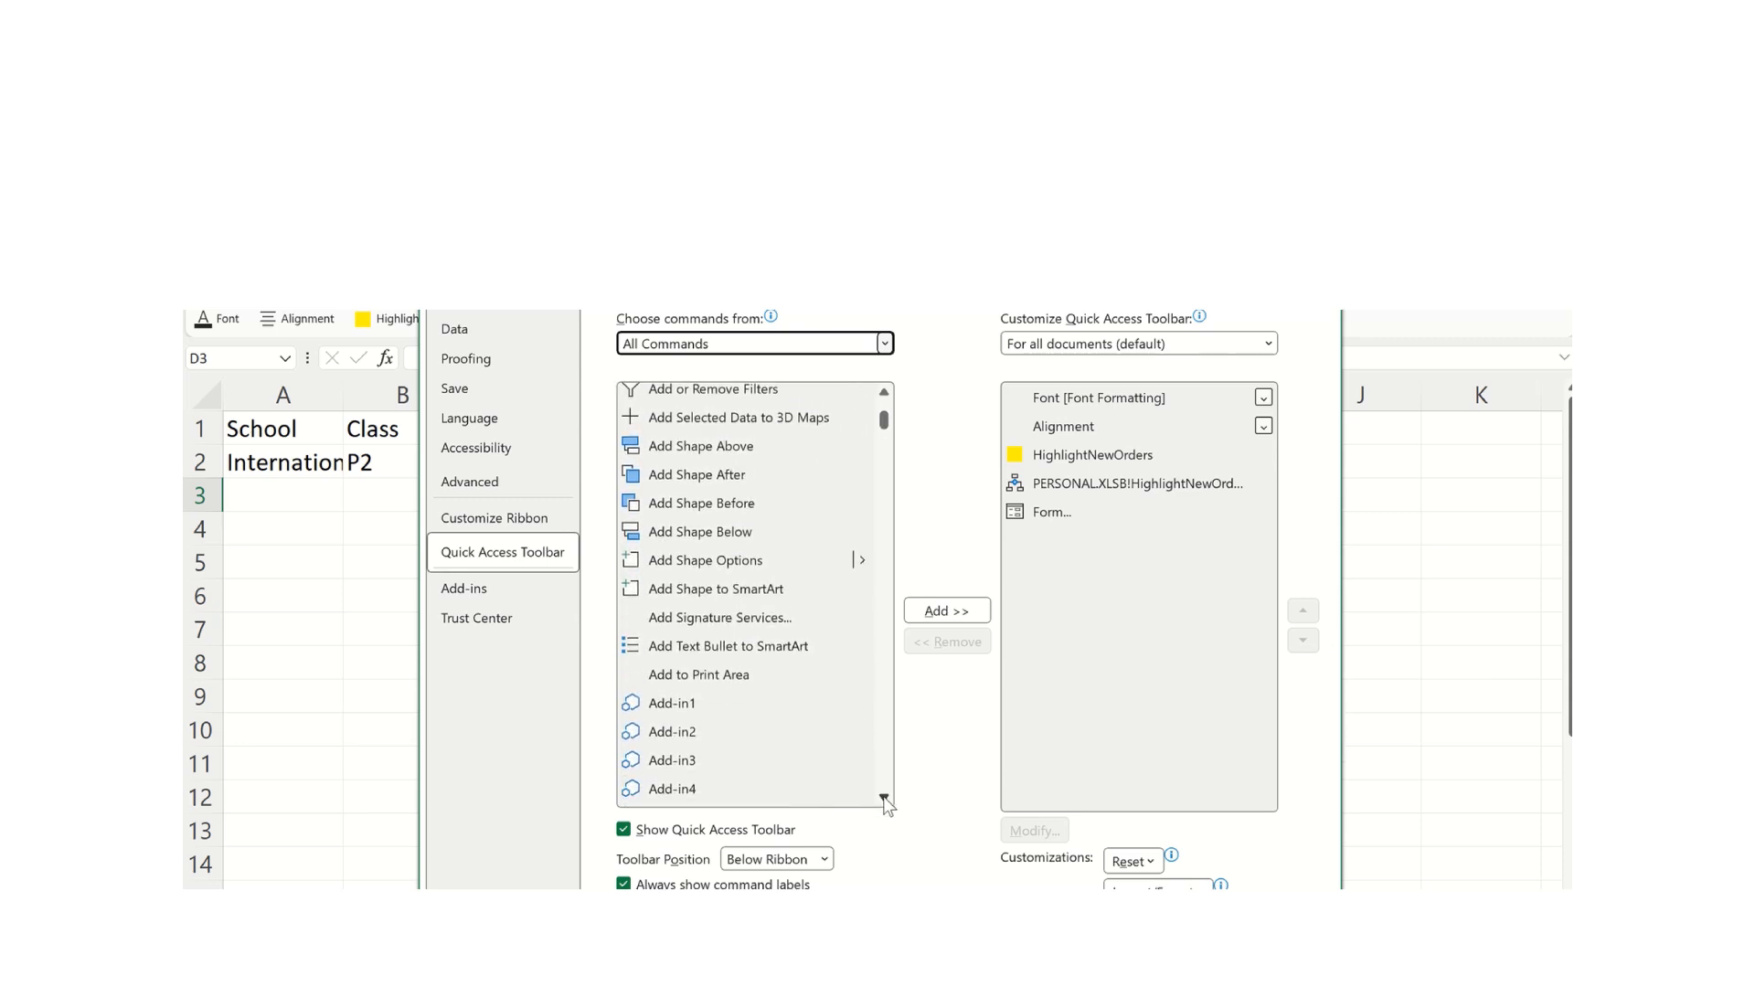
{"action": "left_click", "coordinate": [884, 800]}
{"action": "left_click", "coordinate": [882, 800]}
{"action": "left_click", "coordinate": [883, 800]}
{"action": "left_click", "coordinate": [883, 799]}
{"action": "left_click", "coordinate": [883, 799]}
{"action": "left_click", "coordinate": [884, 798]}
{"action": "left_click", "coordinate": [883, 800]}
{"action": "left_click", "coordinate": [883, 800]}
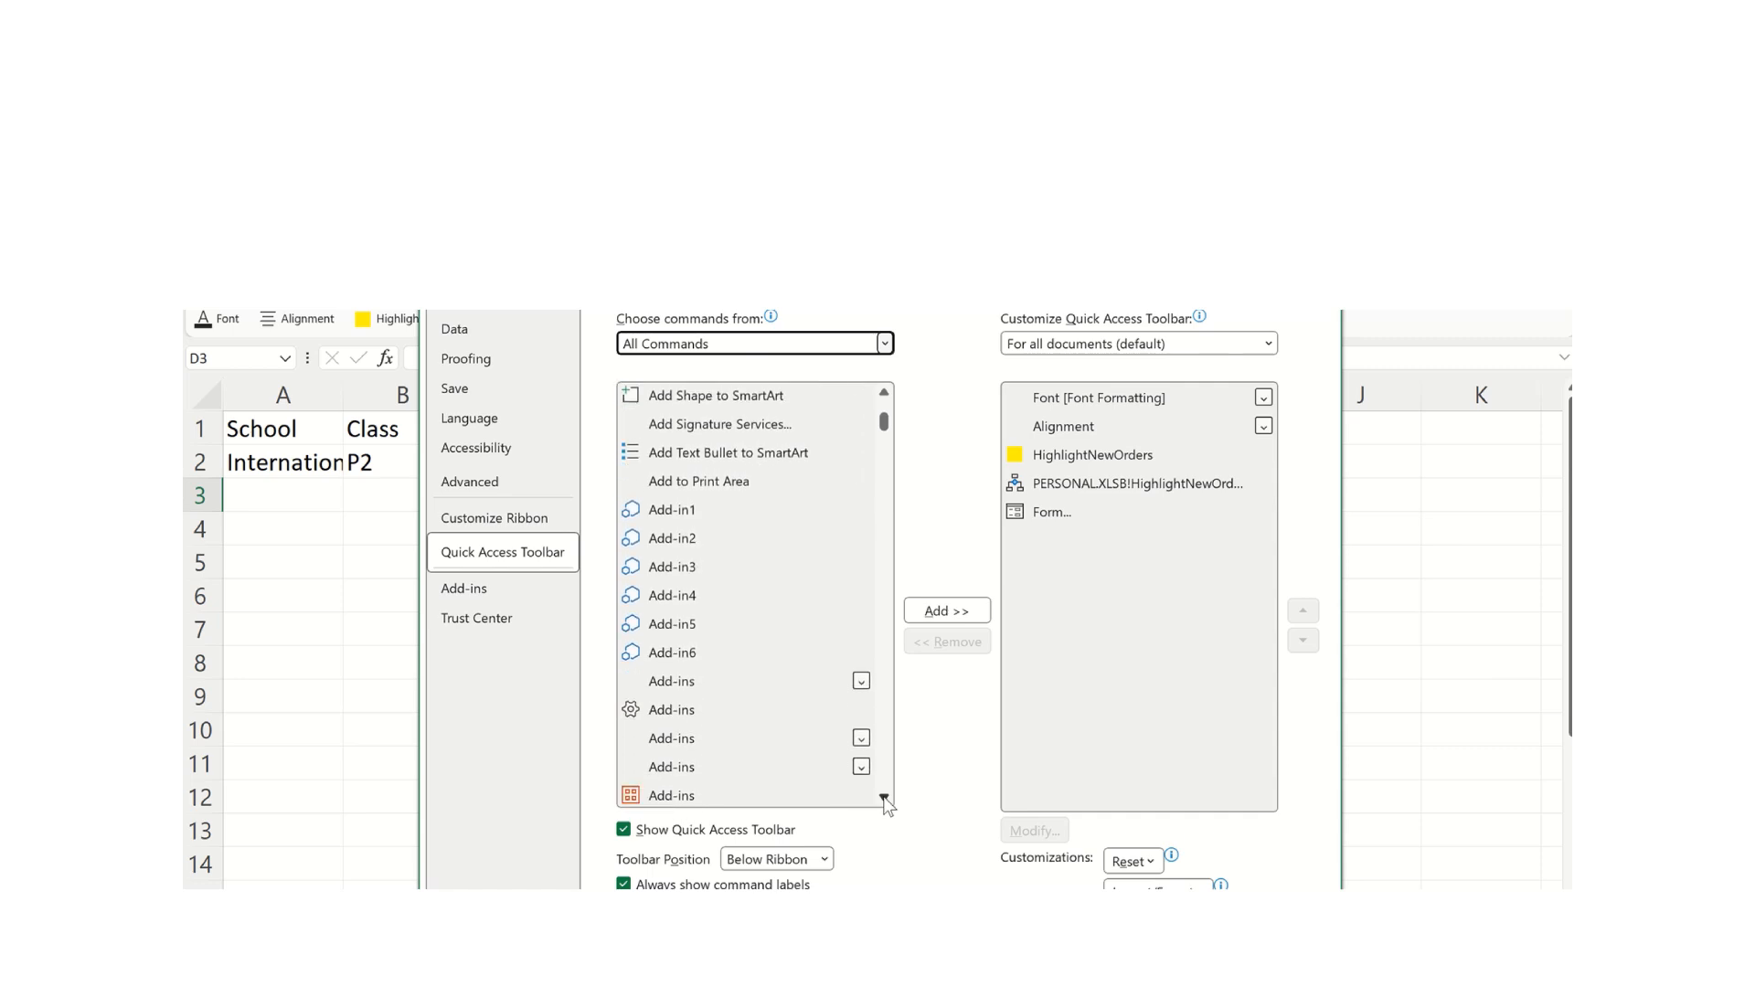
{"action": "left_click", "coordinate": [884, 800]}
{"action": "left_click", "coordinate": [883, 799]}
{"action": "left_click", "coordinate": [883, 799]}
{"action": "left_click", "coordinate": [883, 800]}
{"action": "left_click", "coordinate": [883, 799]}
{"action": "left_click", "coordinate": [883, 799]}
{"action": "left_click", "coordinate": [883, 800]}
{"action": "left_click", "coordinate": [884, 799]}
{"action": "left_click", "coordinate": [883, 800]}
{"action": "left_click", "coordinate": [883, 800]}
{"action": "left_click", "coordinate": [883, 800]}
{"action": "left_click", "coordinate": [883, 798]}
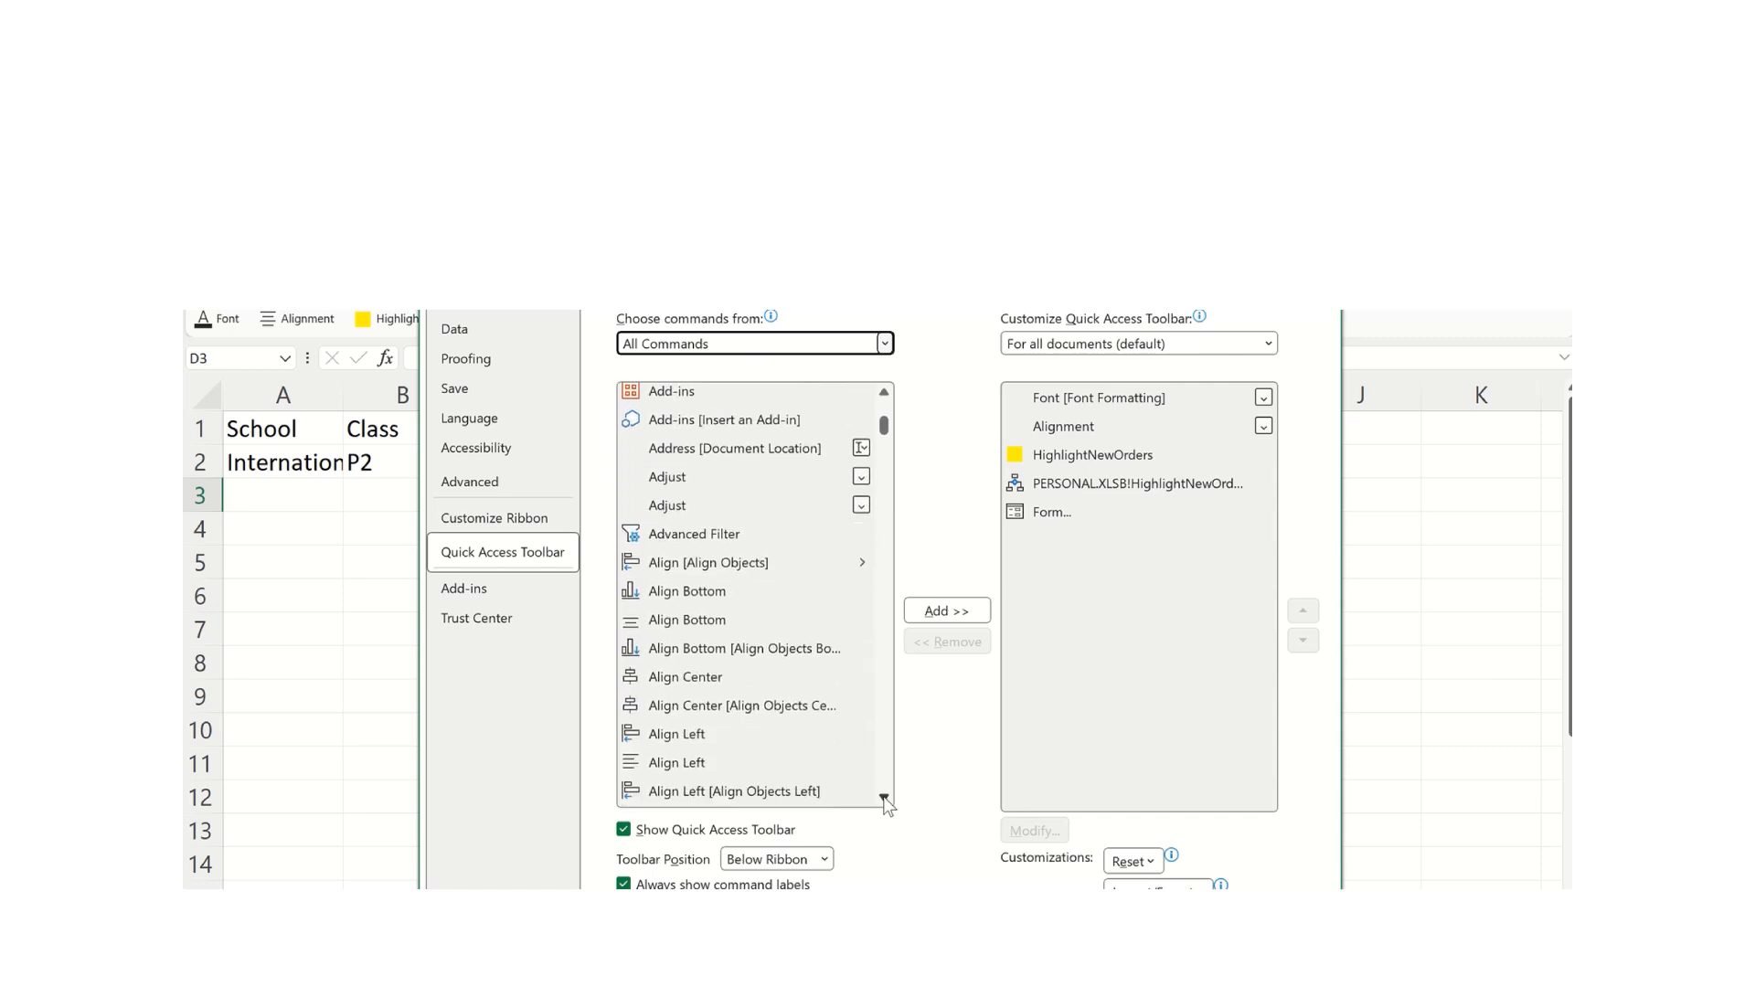
{"action": "left_click", "coordinate": [884, 799]}
{"action": "left_click", "coordinate": [883, 800]}
{"action": "left_click", "coordinate": [883, 799]}
{"action": "left_click", "coordinate": [884, 800]}
{"action": "left_click", "coordinate": [884, 800]}
{"action": "left_click", "coordinate": [884, 799]}
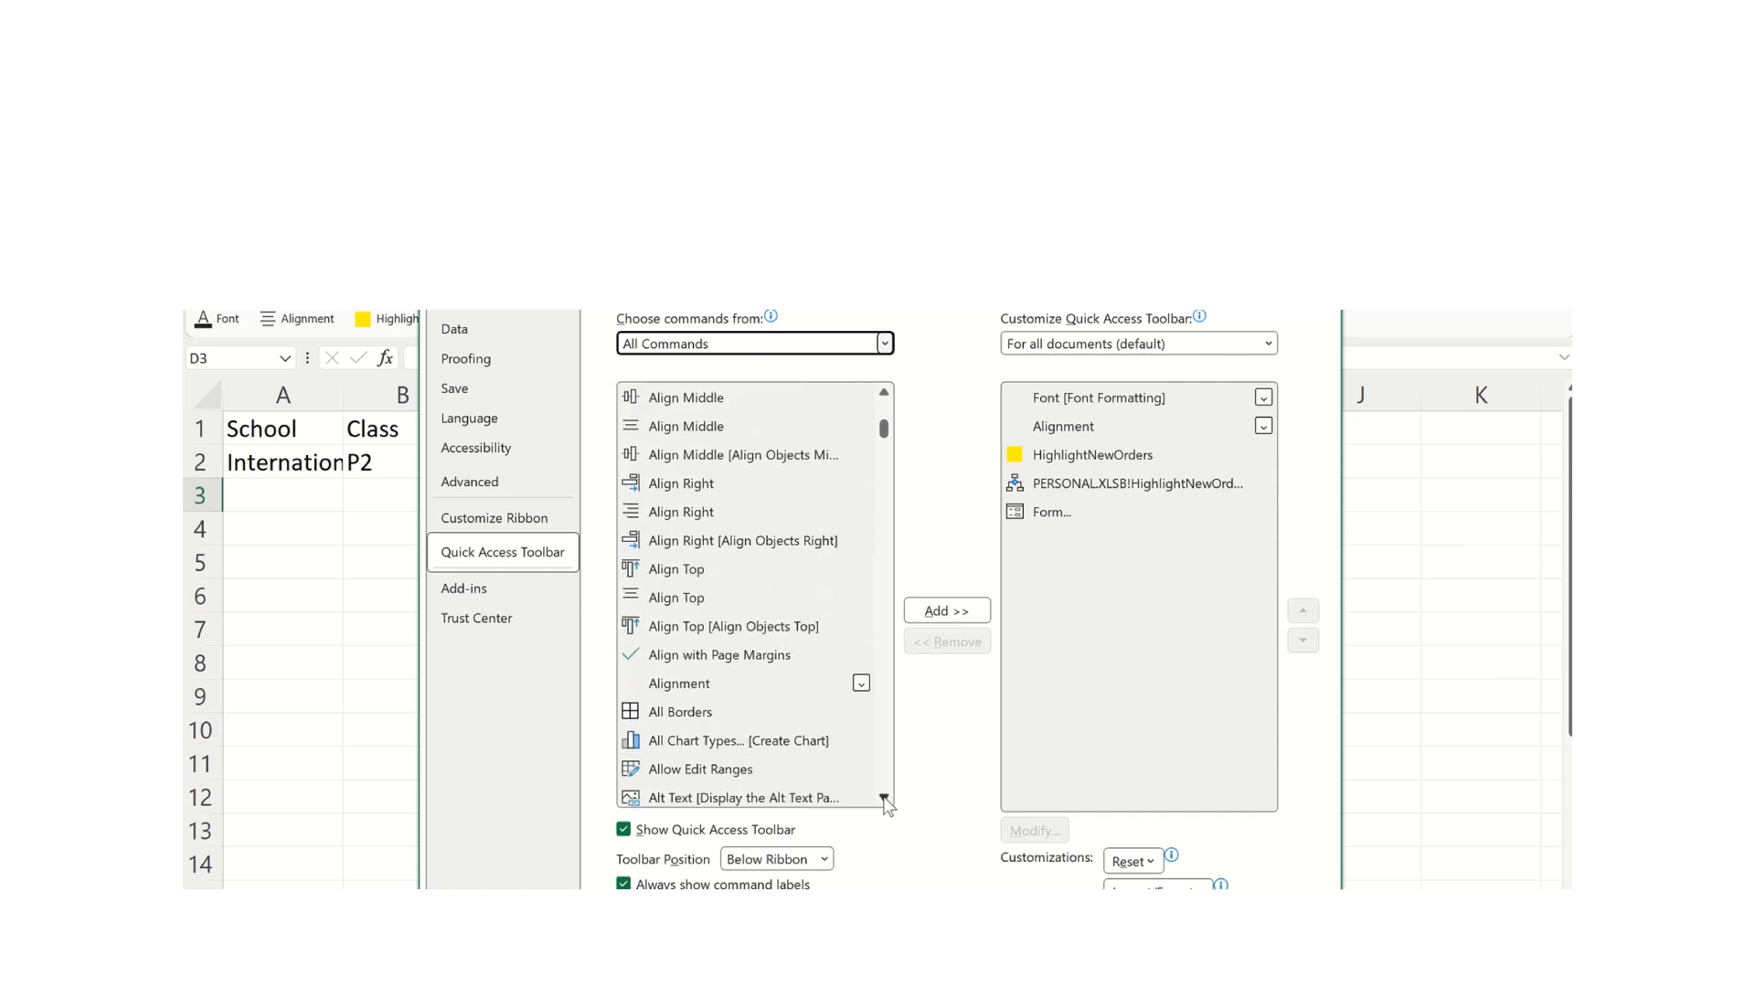
{"action": "left_click", "coordinate": [884, 800]}
{"action": "left_click", "coordinate": [884, 800]}
{"action": "left_click", "coordinate": [883, 799]}
{"action": "left_click", "coordinate": [883, 799]}
{"action": "left_click", "coordinate": [883, 799]}
{"action": "left_click", "coordinate": [883, 800]}
{"action": "left_click", "coordinate": [883, 800]}
{"action": "left_click", "coordinate": [883, 800]}
{"action": "left_click", "coordinate": [884, 799]}
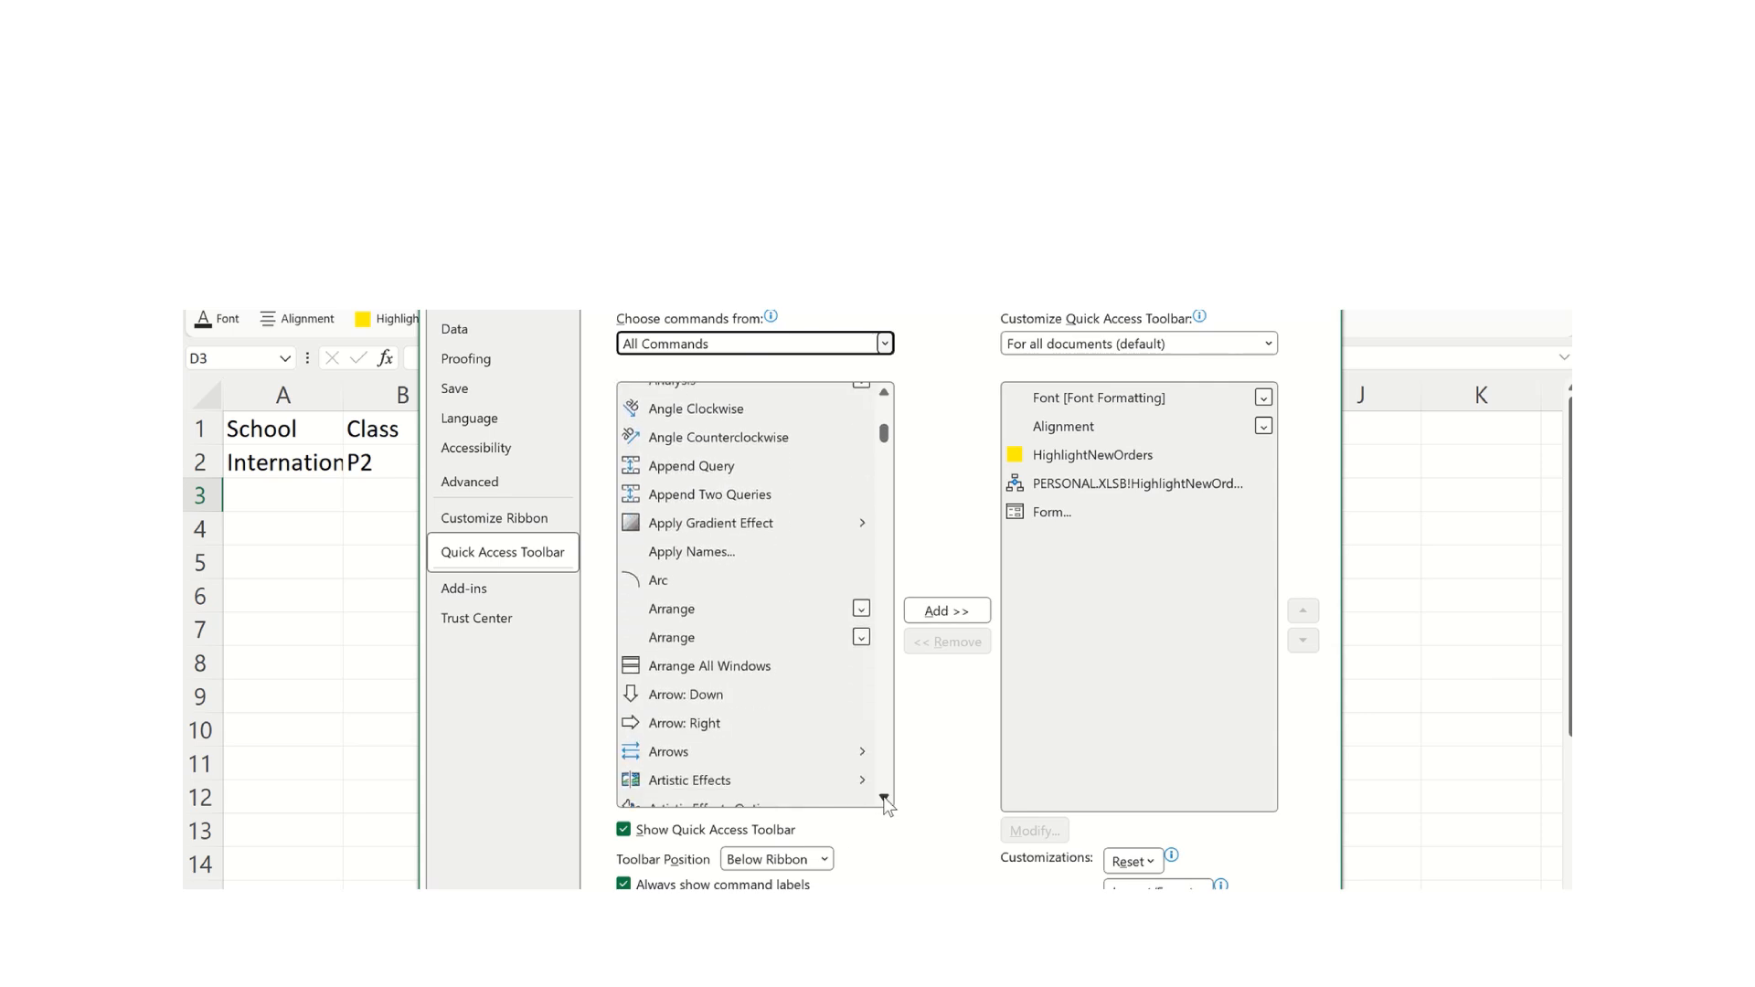
{"action": "left_click", "coordinate": [884, 799]}
{"action": "left_click", "coordinate": [884, 799]}
{"action": "left_click", "coordinate": [884, 800]}
{"action": "left_click", "coordinate": [883, 800]}
{"action": "left_click", "coordinate": [883, 800]}
{"action": "left_click", "coordinate": [884, 800]}
{"action": "left_click", "coordinate": [884, 800]}
{"action": "left_click", "coordinate": [883, 800]}
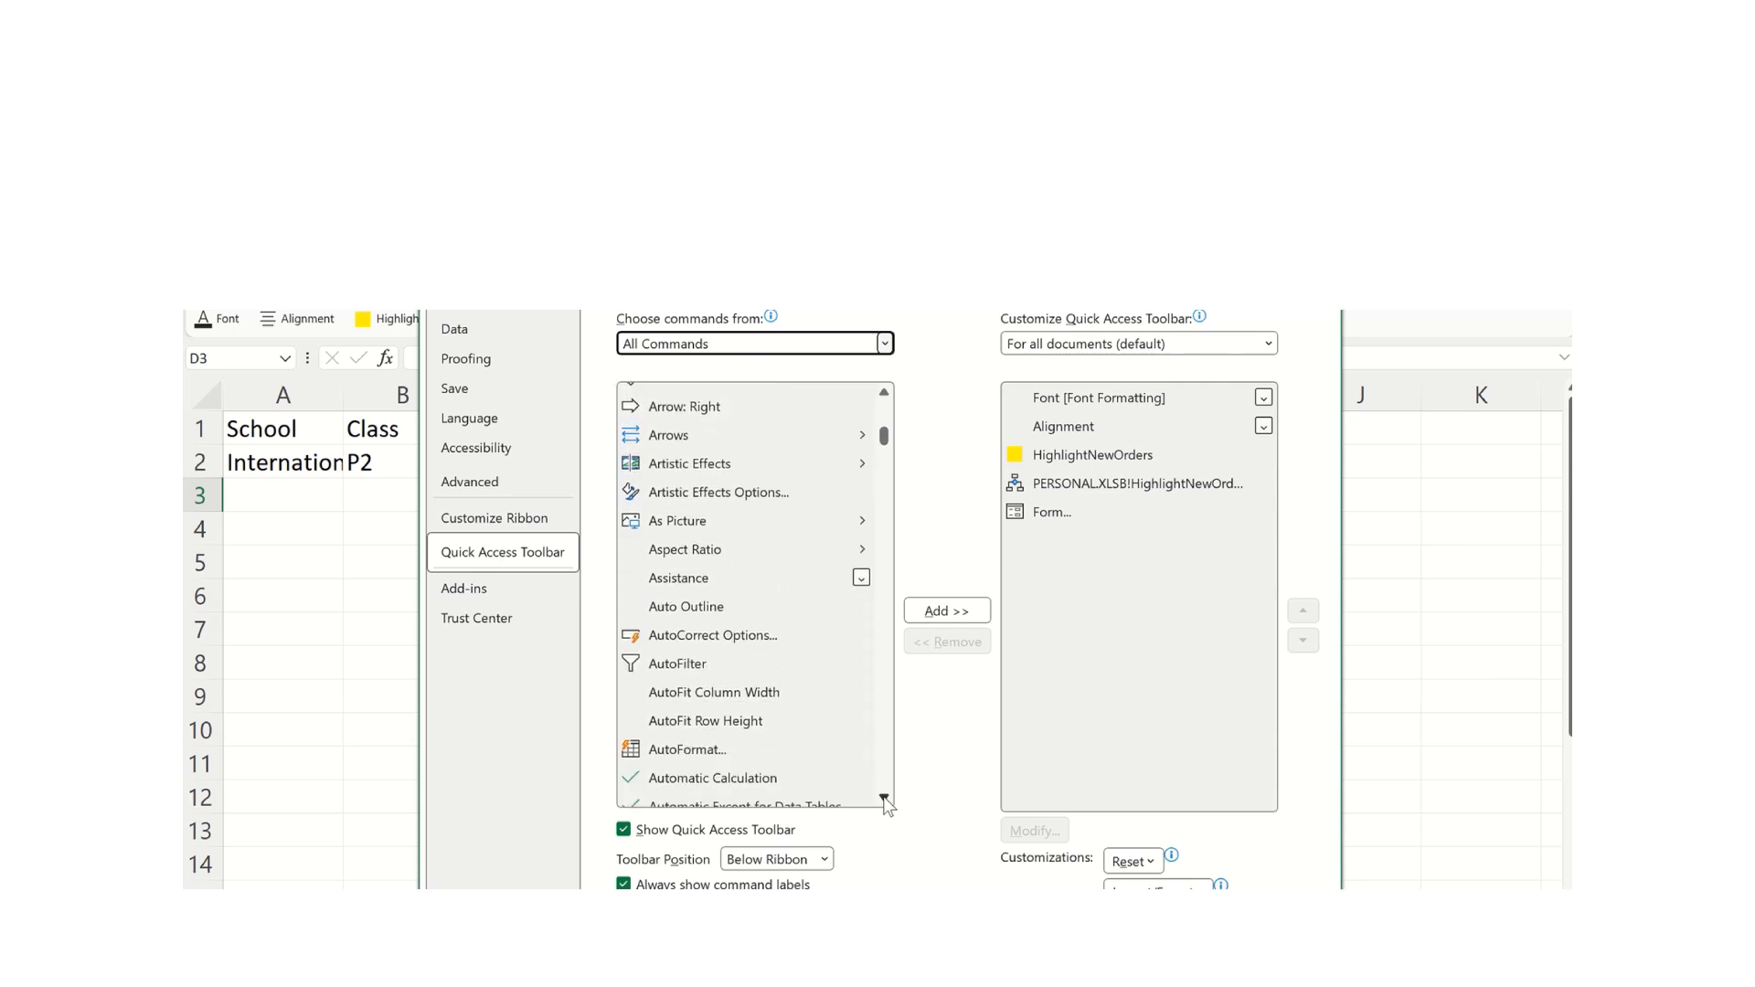
{"action": "left_click", "coordinate": [884, 799]}
{"action": "left_click", "coordinate": [883, 799]}
{"action": "left_click", "coordinate": [884, 800]}
{"action": "left_click", "coordinate": [884, 800]}
{"action": "left_click", "coordinate": [883, 798]}
{"action": "left_click", "coordinate": [884, 799]}
{"action": "left_click", "coordinate": [883, 799]}
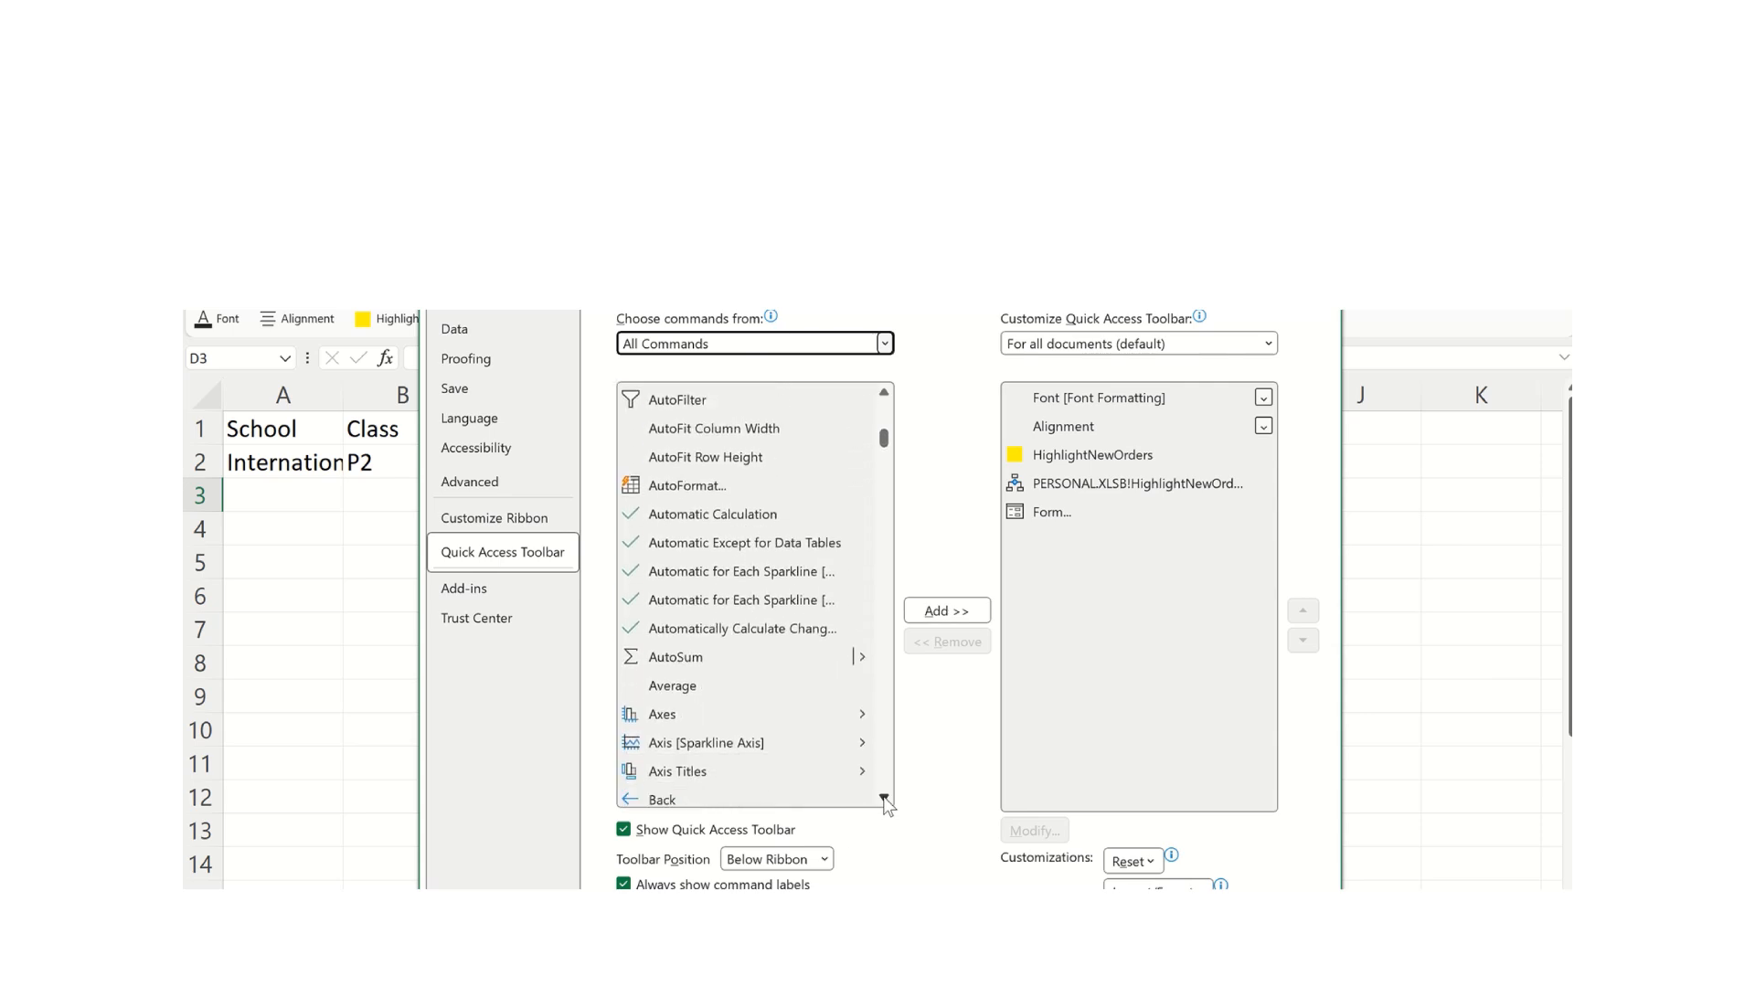
{"action": "left_click", "coordinate": [883, 800]}
{"action": "left_click", "coordinate": [884, 800]}
{"action": "left_click", "coordinate": [883, 799]}
{"action": "left_click", "coordinate": [883, 799]}
{"action": "left_click", "coordinate": [883, 799]}
{"action": "left_click", "coordinate": [883, 799]}
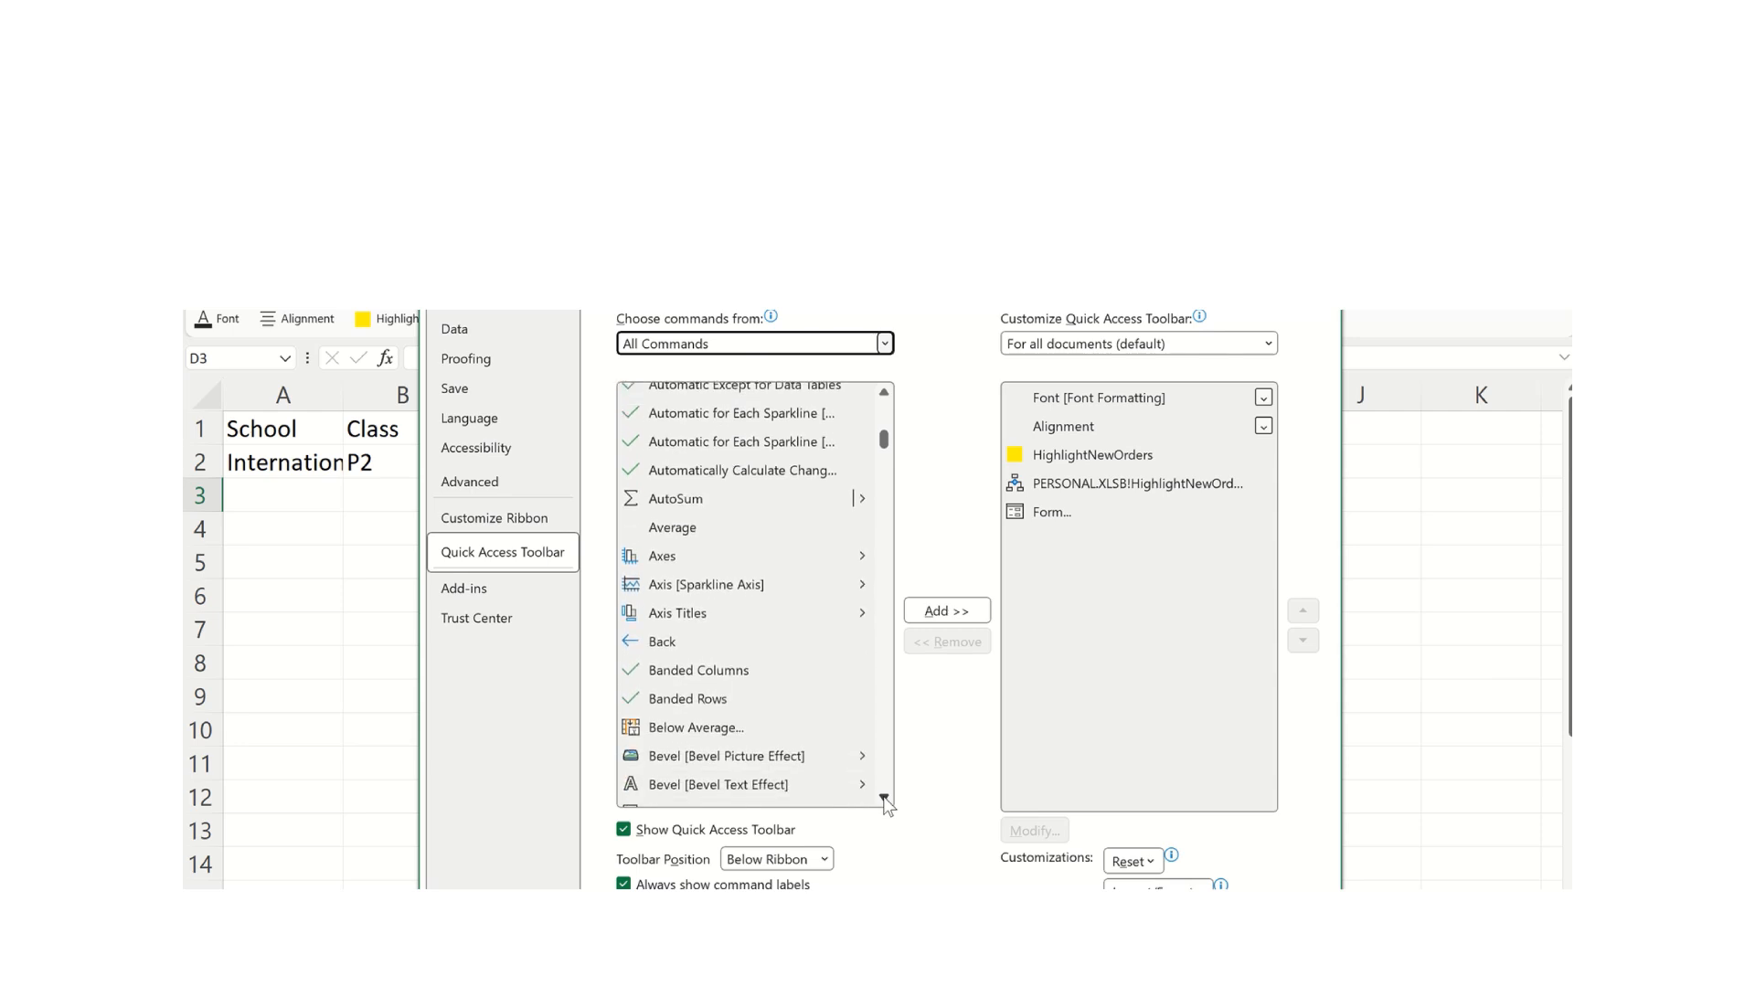
{"action": "left_click", "coordinate": [884, 800]}
{"action": "left_click", "coordinate": [883, 800]}
{"action": "left_click", "coordinate": [883, 800]}
{"action": "left_click", "coordinate": [883, 798]}
{"action": "left_click", "coordinate": [884, 799]}
{"action": "left_click", "coordinate": [883, 799]}
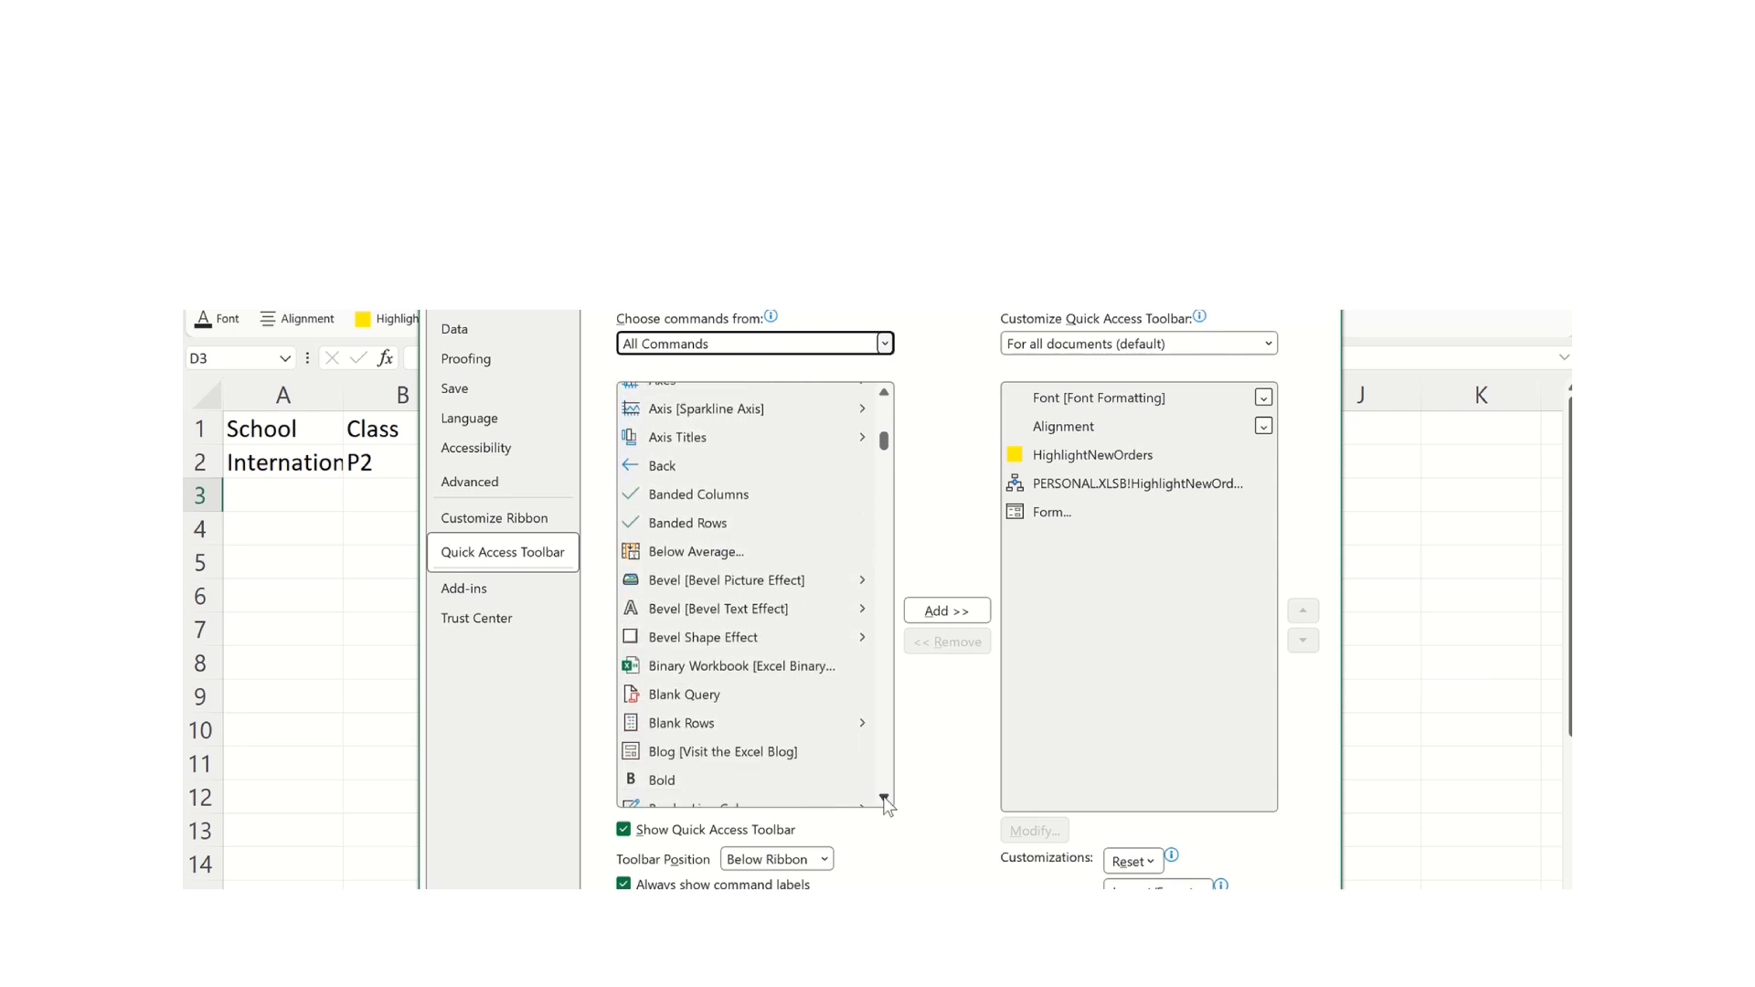
{"action": "left_click", "coordinate": [882, 800]}
{"action": "left_click", "coordinate": [884, 800]}
{"action": "left_click", "coordinate": [884, 800]}
{"action": "left_click", "coordinate": [883, 800]}
{"action": "left_click", "coordinate": [883, 800]}
{"action": "left_click", "coordinate": [883, 800]}
{"action": "left_click", "coordinate": [883, 800]}
{"action": "left_click", "coordinate": [883, 800]}
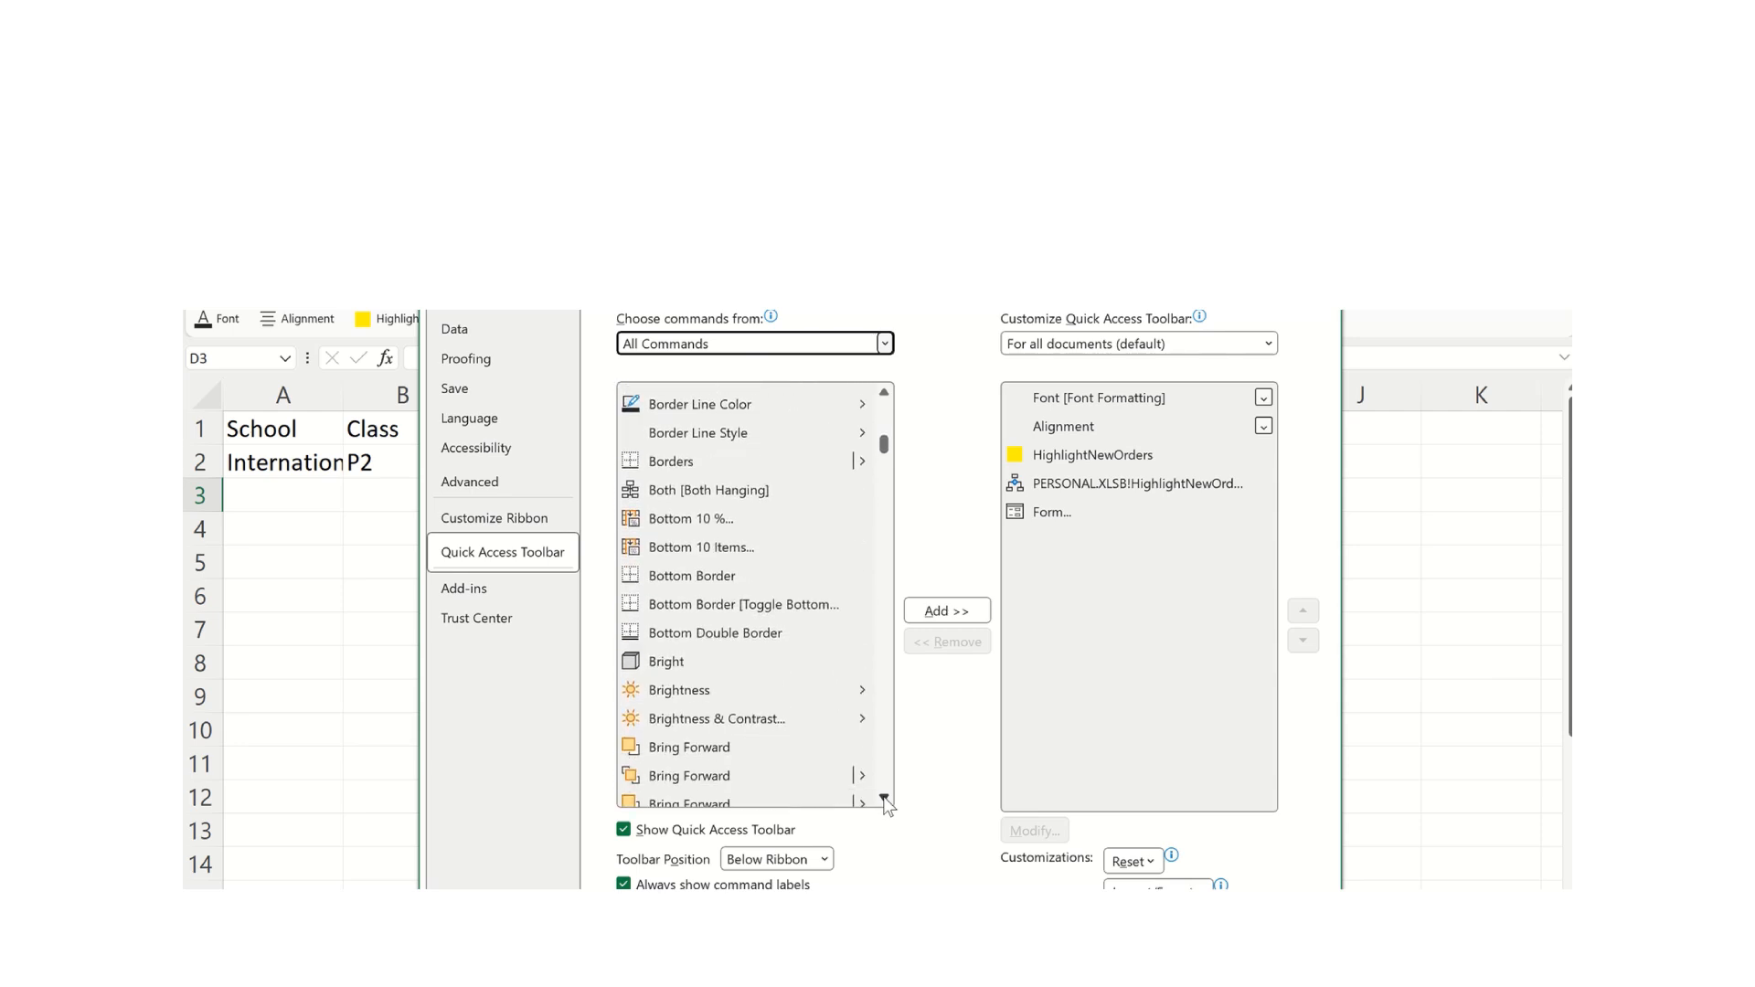
{"action": "left_click", "coordinate": [883, 799]}
{"action": "left_click", "coordinate": [883, 799]}
{"action": "left_click", "coordinate": [883, 799]}
{"action": "left_click", "coordinate": [883, 800]}
{"action": "left_click", "coordinate": [884, 800]}
{"action": "left_click", "coordinate": [883, 800]}
{"action": "left_click", "coordinate": [883, 800]}
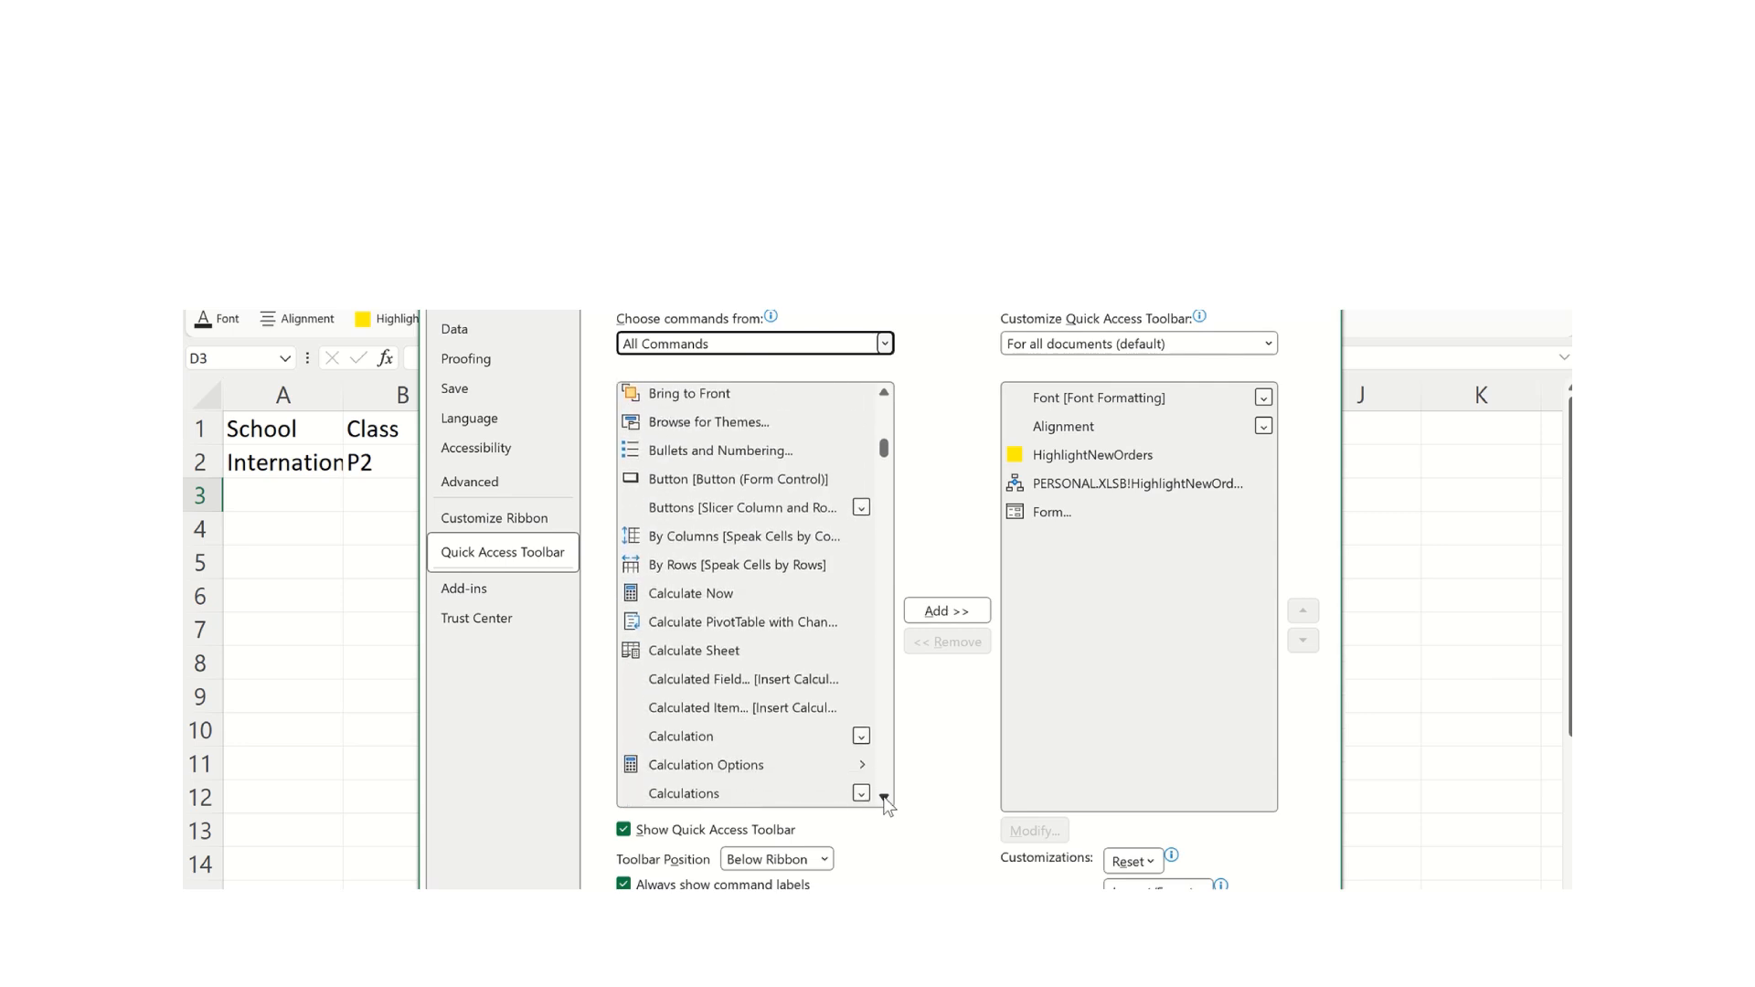
{"action": "left_click", "coordinate": [884, 799]}
{"action": "left_click", "coordinate": [884, 799]}
{"action": "left_click", "coordinate": [882, 800]}
{"action": "left_click", "coordinate": [883, 800]}
{"action": "left_click", "coordinate": [883, 799]}
{"action": "left_click", "coordinate": [883, 799]}
{"action": "left_click", "coordinate": [883, 800]}
{"action": "left_click", "coordinate": [884, 799]}
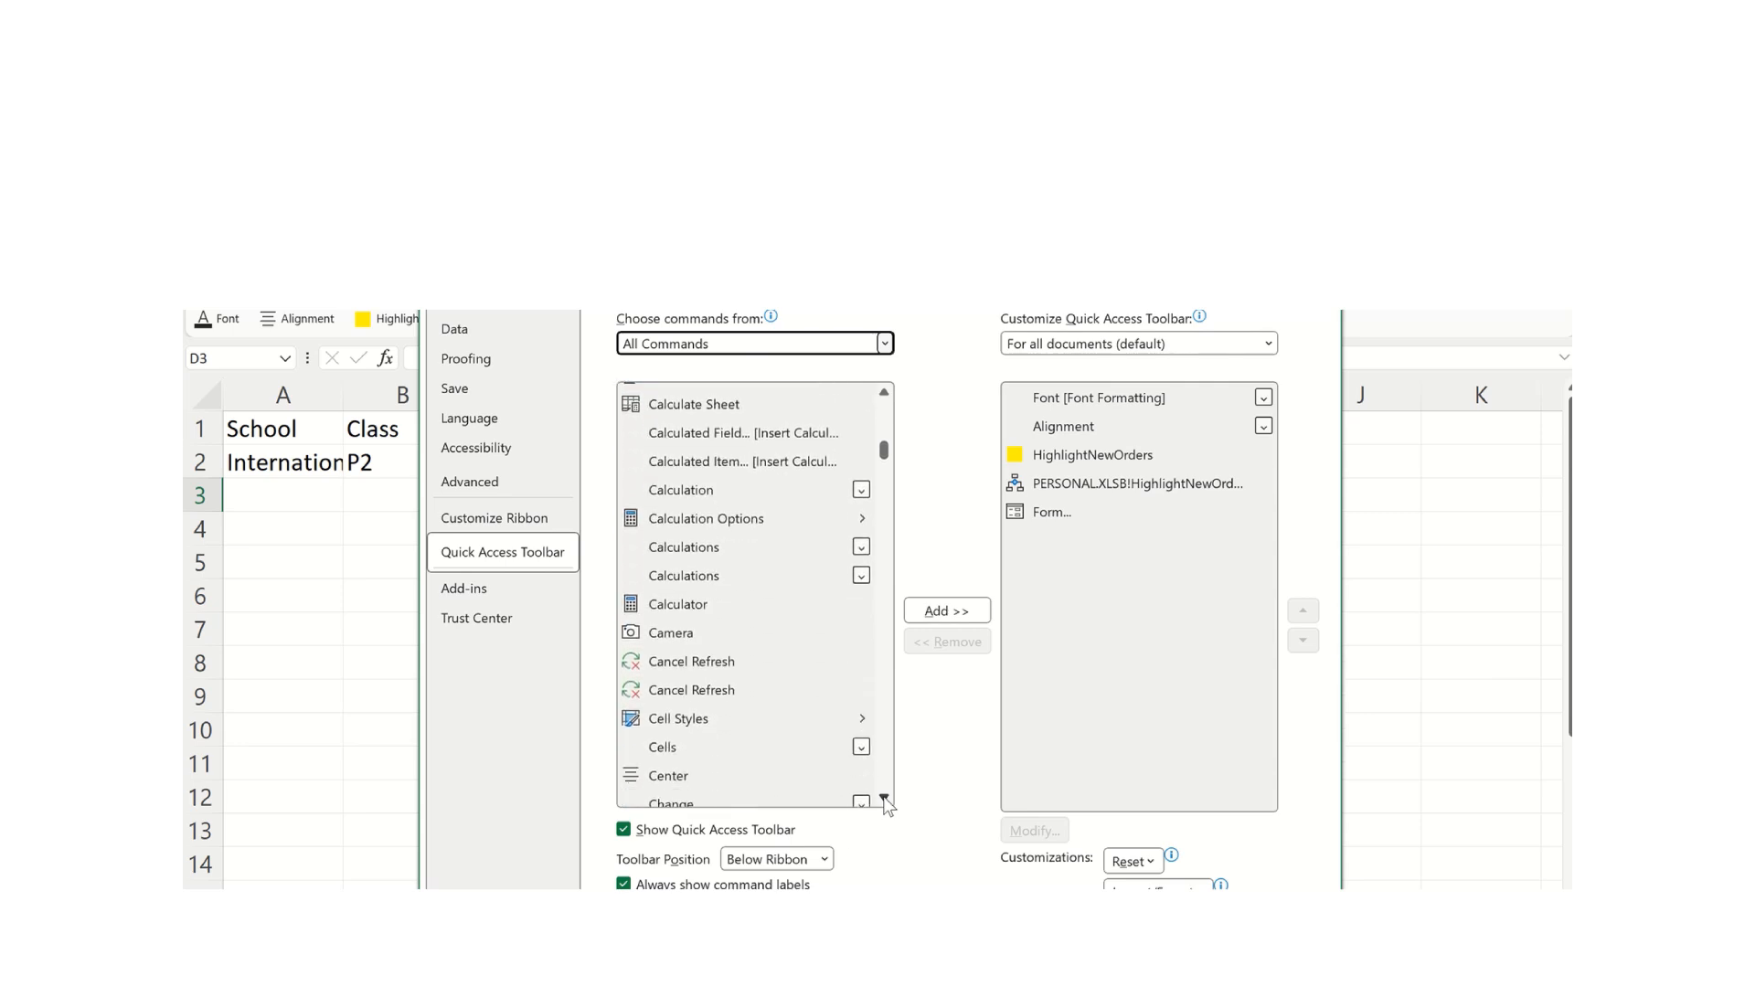
{"action": "left_click", "coordinate": [884, 799]}
{"action": "left_click", "coordinate": [883, 799]}
{"action": "left_click", "coordinate": [883, 799]}
{"action": "left_click", "coordinate": [883, 800]}
{"action": "left_click", "coordinate": [882, 800]}
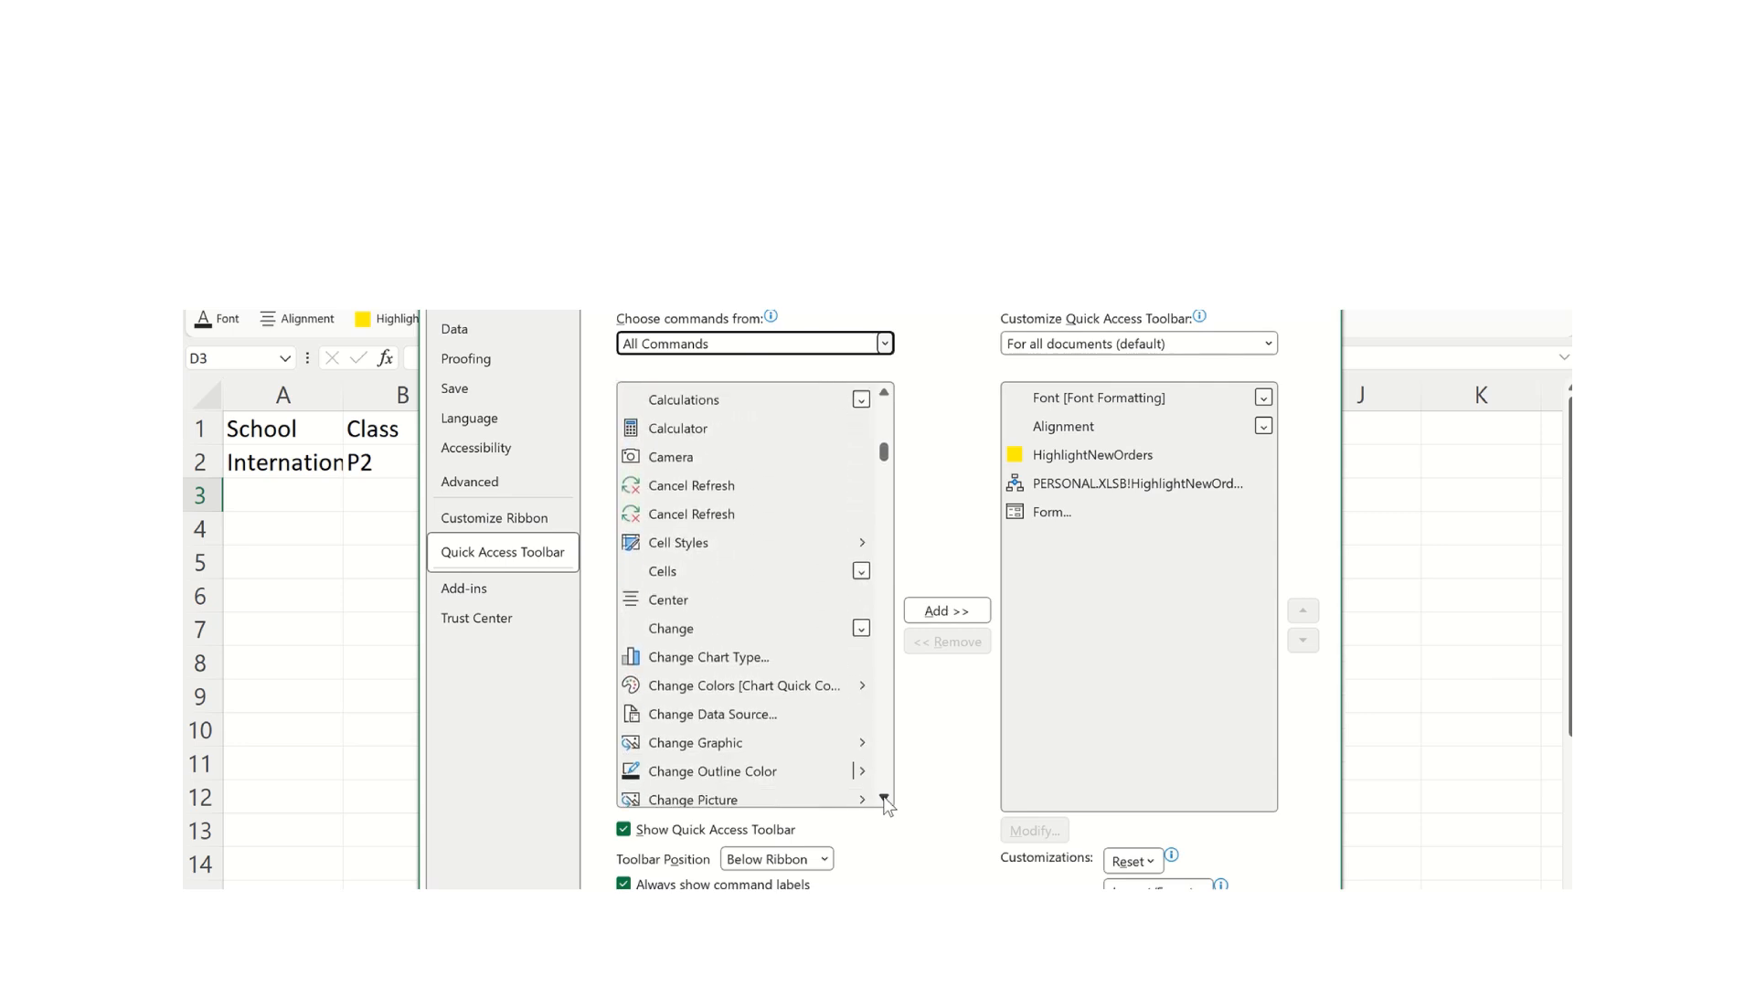
{"action": "left_click", "coordinate": [883, 800]}
{"action": "left_click", "coordinate": [884, 799]}
{"action": "left_click", "coordinate": [884, 800]}
{"action": "left_click", "coordinate": [884, 800]}
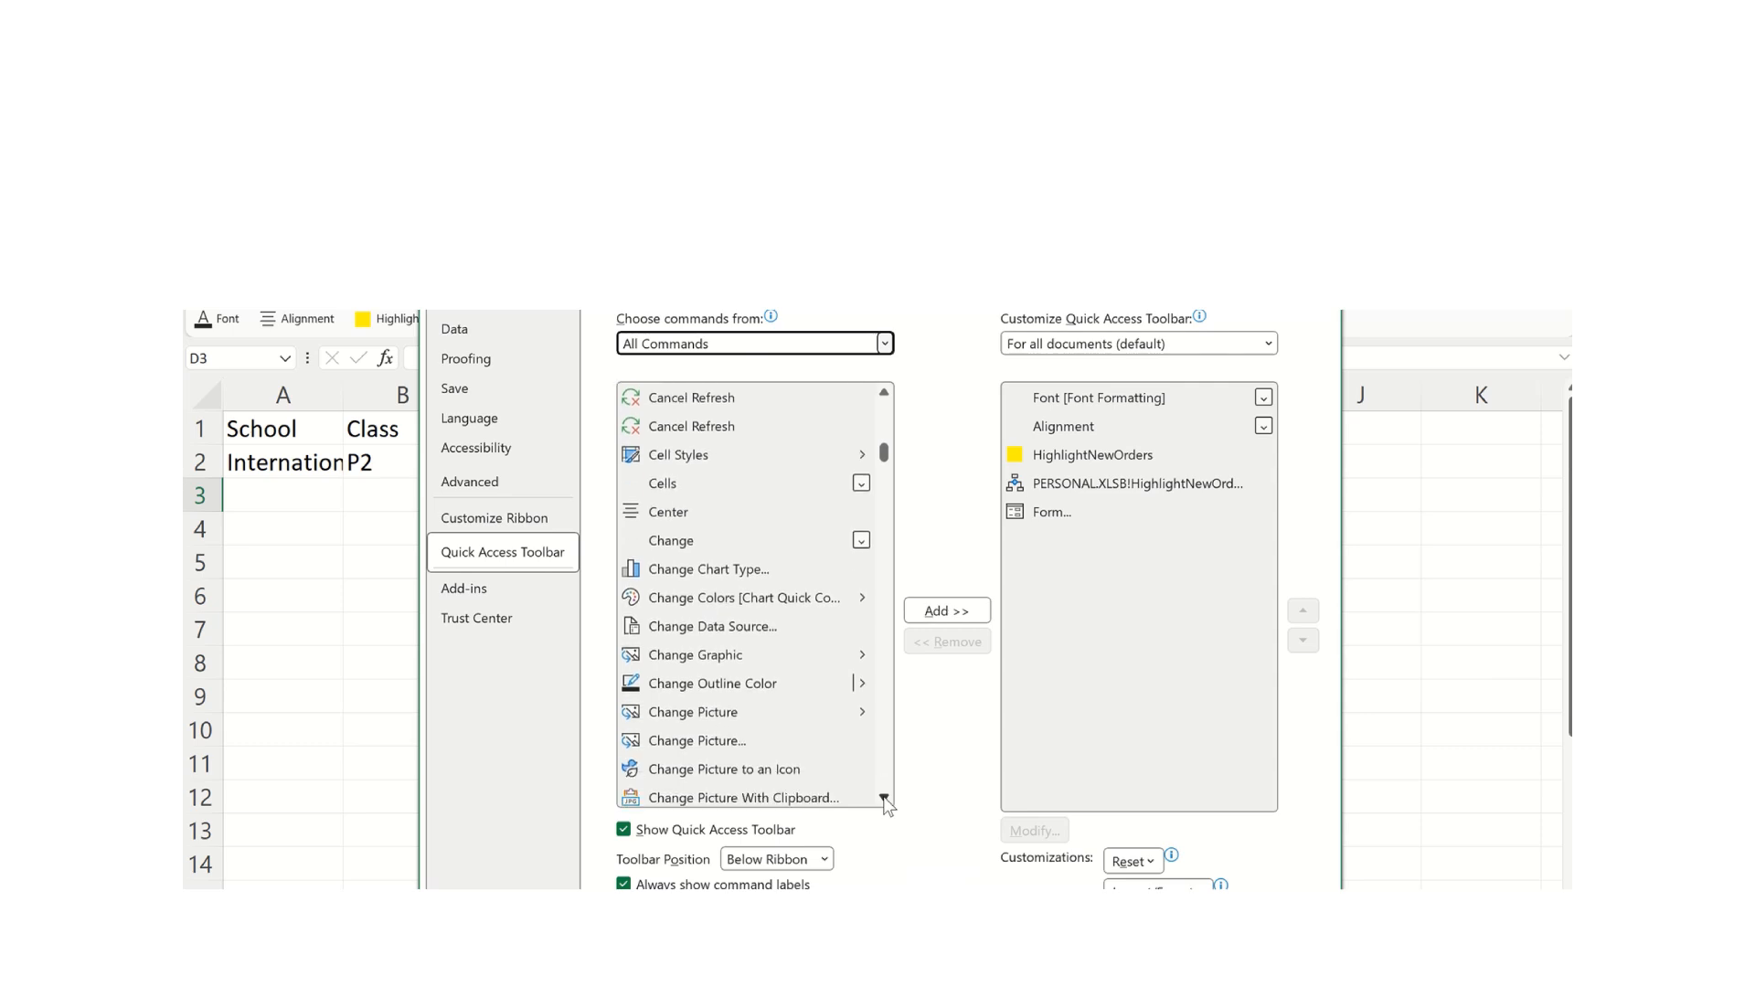
{"action": "left_click", "coordinate": [883, 800]}
{"action": "left_click", "coordinate": [883, 800]}
{"action": "left_click", "coordinate": [883, 800]}
{"action": "left_click", "coordinate": [883, 798]}
{"action": "left_click", "coordinate": [883, 799]}
{"action": "left_click", "coordinate": [884, 799]}
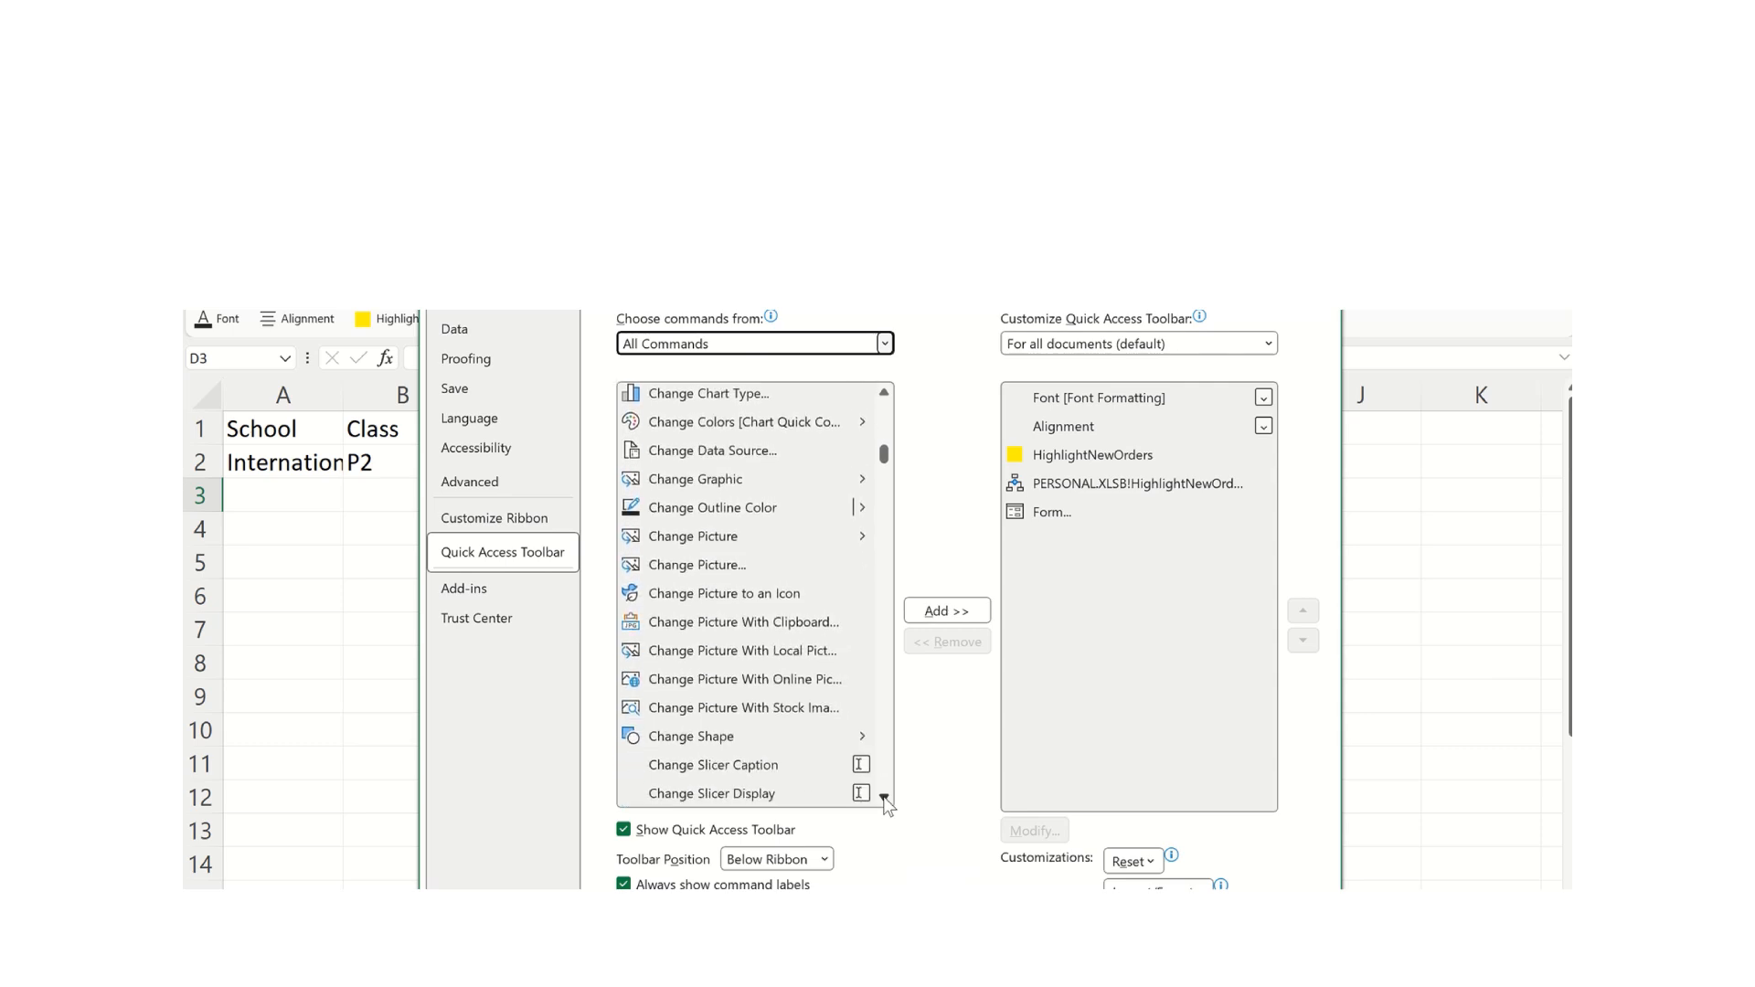
{"action": "left_click", "coordinate": [882, 799]}
{"action": "left_click", "coordinate": [883, 799]}
{"action": "left_click", "coordinate": [884, 800]}
{"action": "left_click_drag", "start_coordinate": [883, 461], "coordinate": [873, 529]}
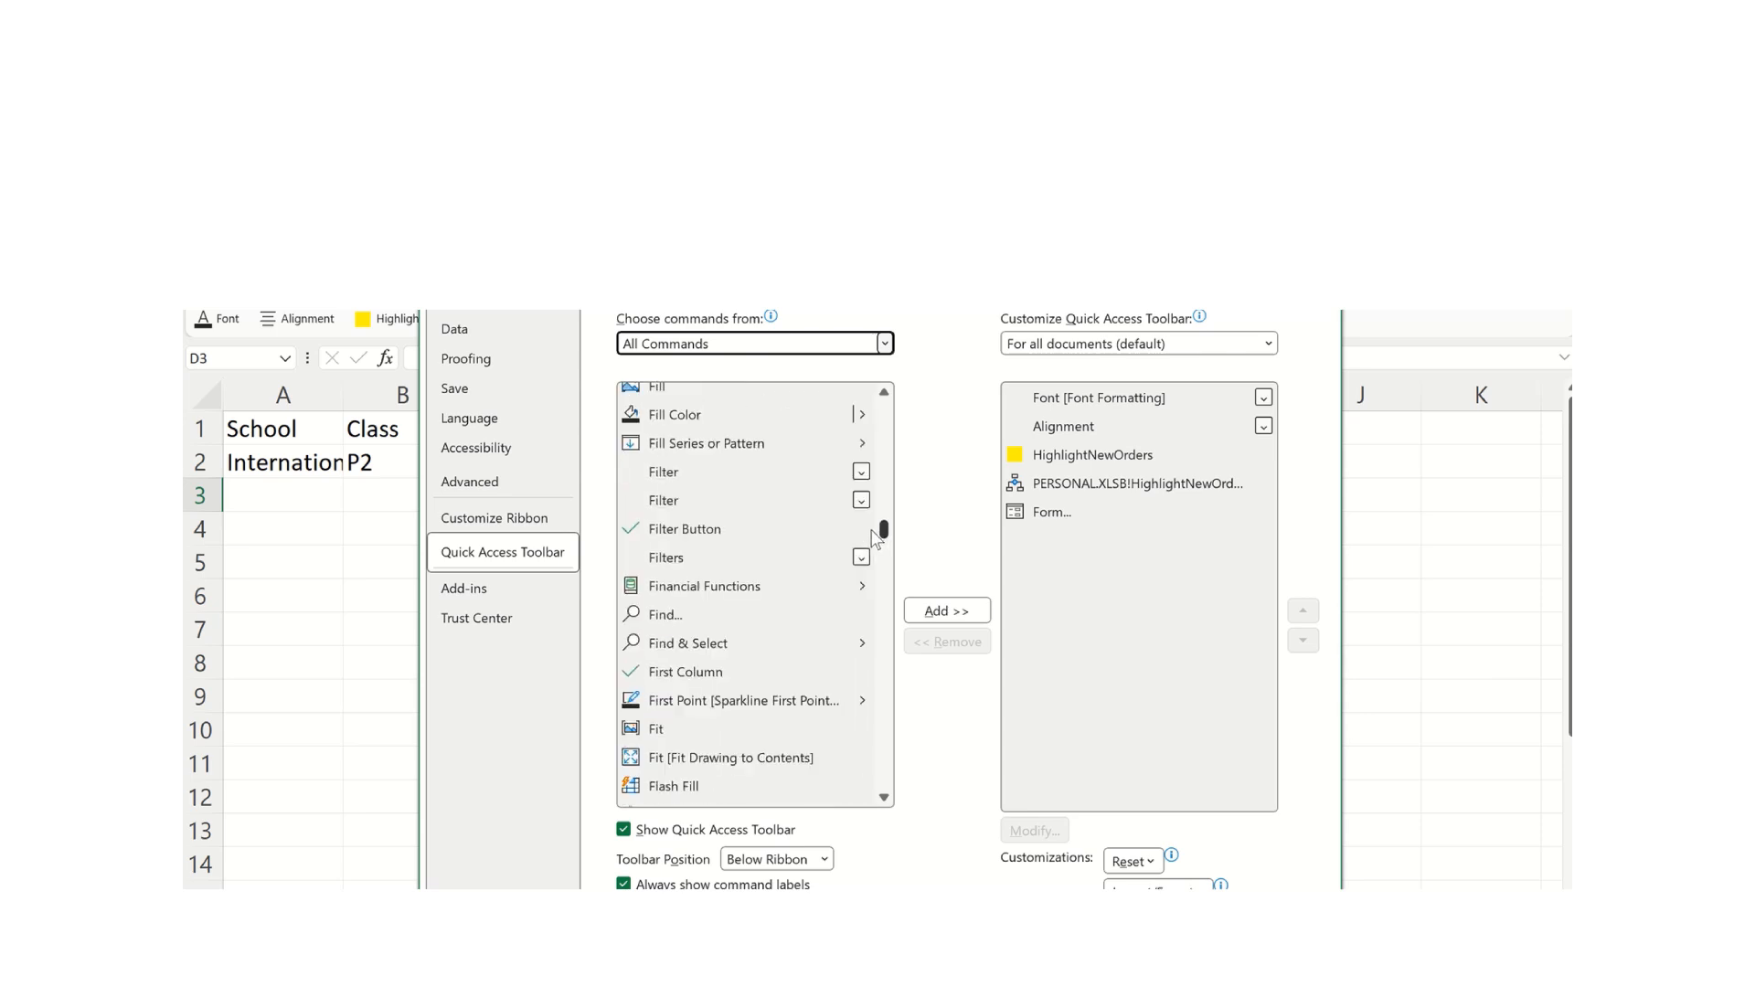
{"action": "left_click", "coordinate": [885, 798]}
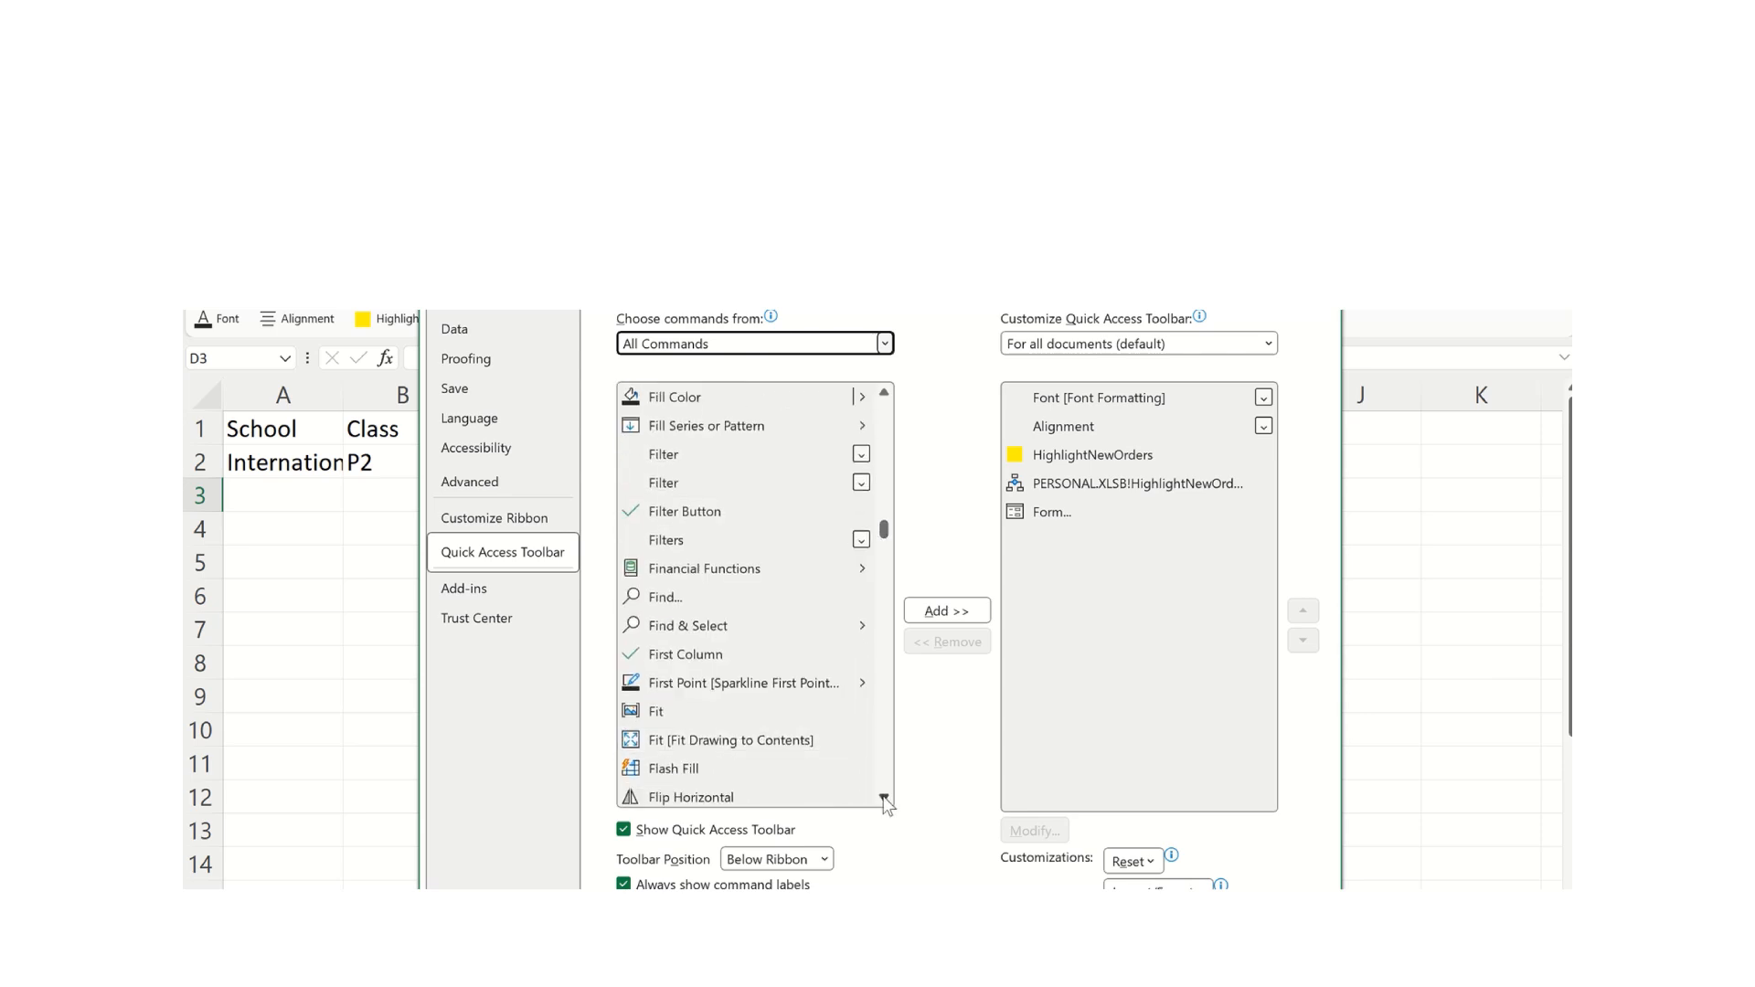
{"action": "left_click", "coordinate": [884, 801]}
{"action": "left_click", "coordinate": [885, 801]}
{"action": "left_click", "coordinate": [884, 801]}
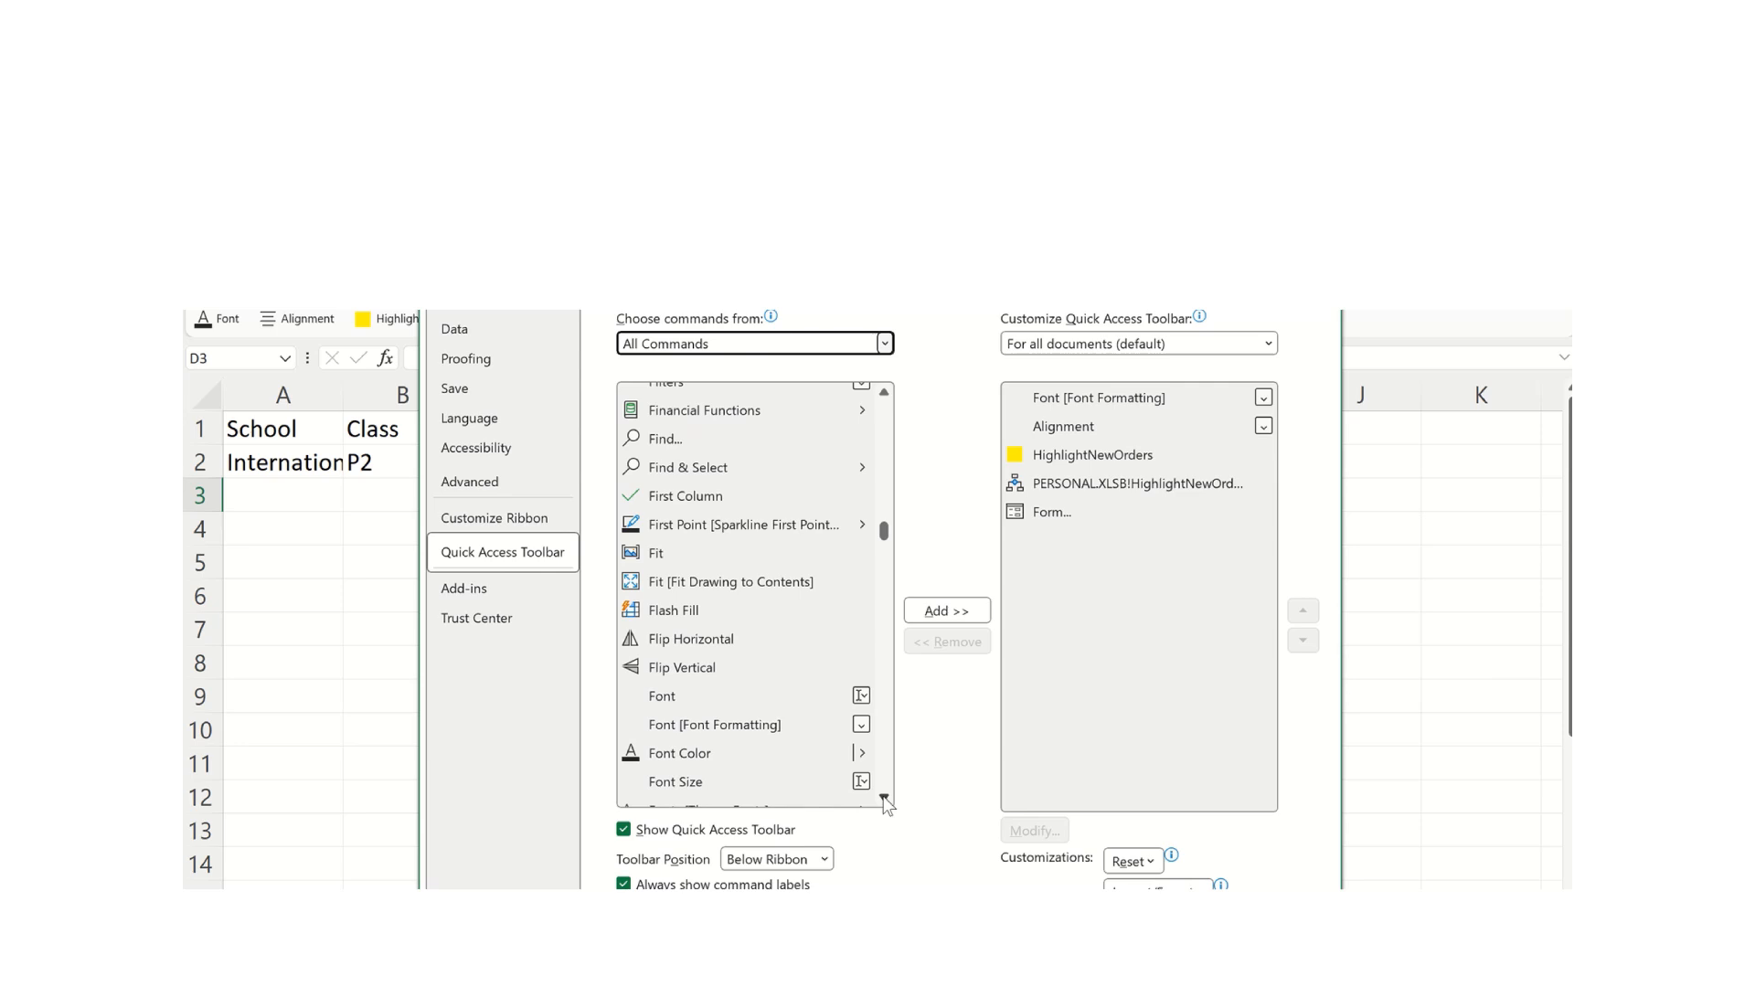
{"action": "left_click", "coordinate": [885, 801]}
{"action": "left_click", "coordinate": [885, 801]}
{"action": "left_click", "coordinate": [885, 801]}
{"action": "left_click", "coordinate": [884, 801]}
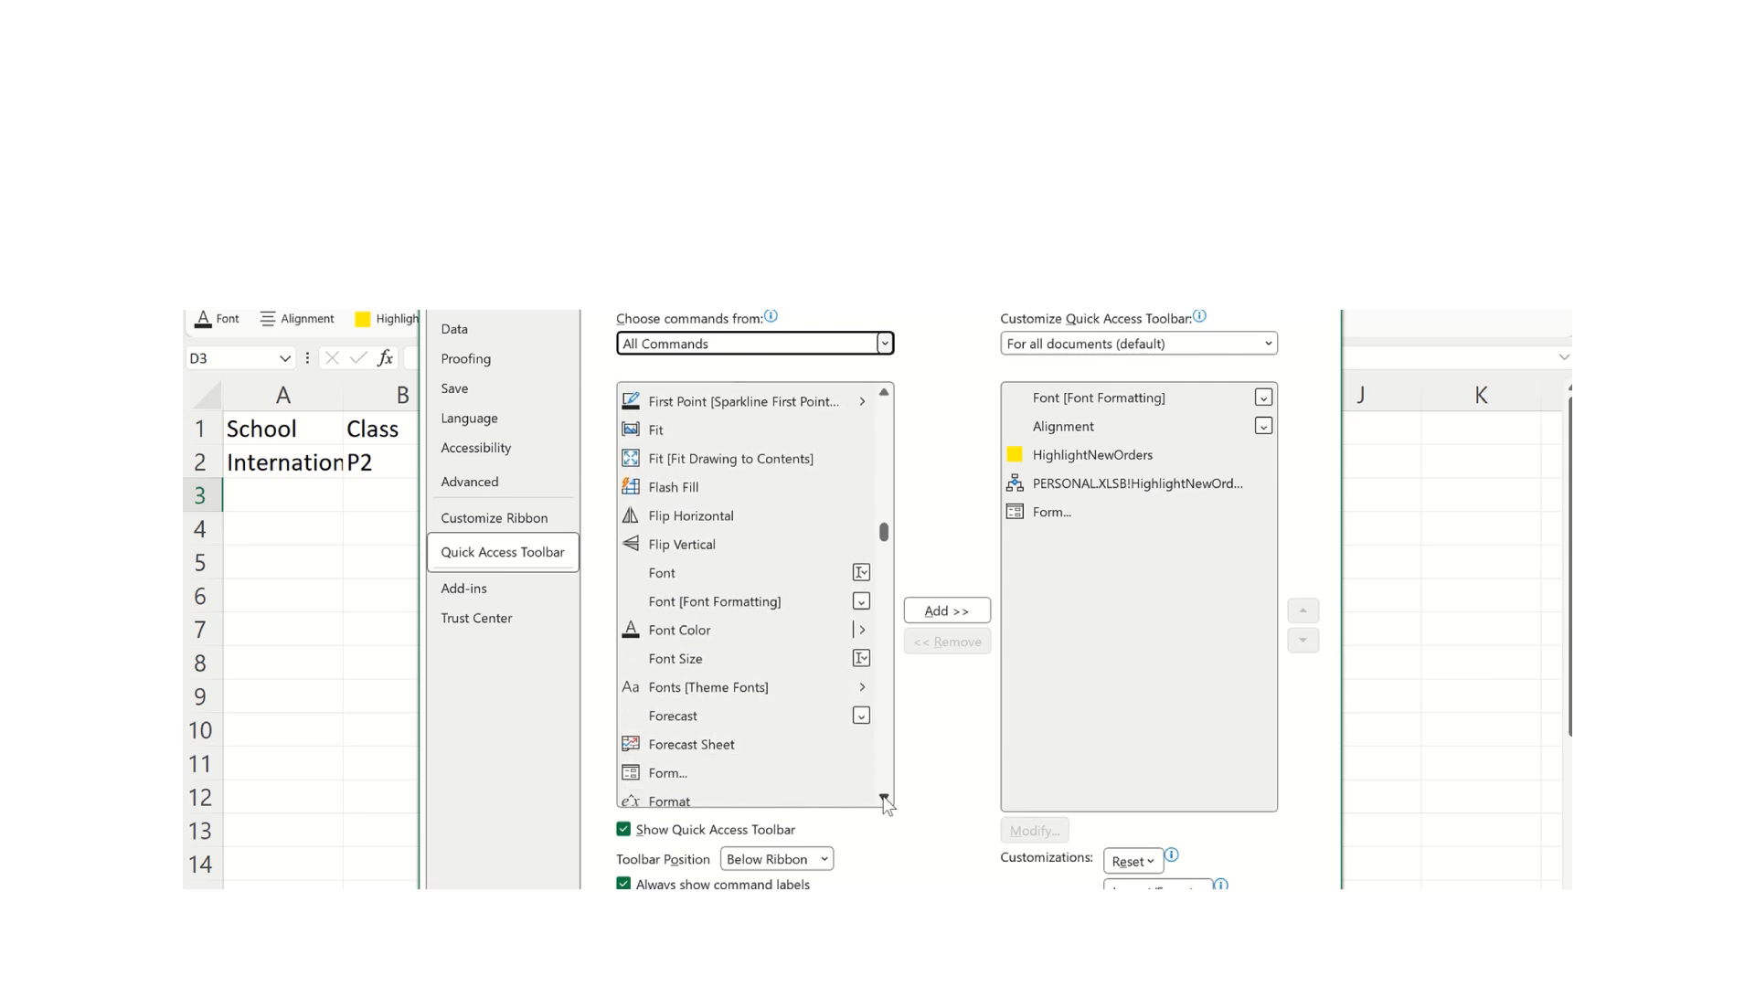
- Try to add the Form command to the Quick Access Toolbar and close the options
{"action": "left_click", "coordinate": [673, 779]}
{"action": "double_click", "coordinate": [673, 778]}
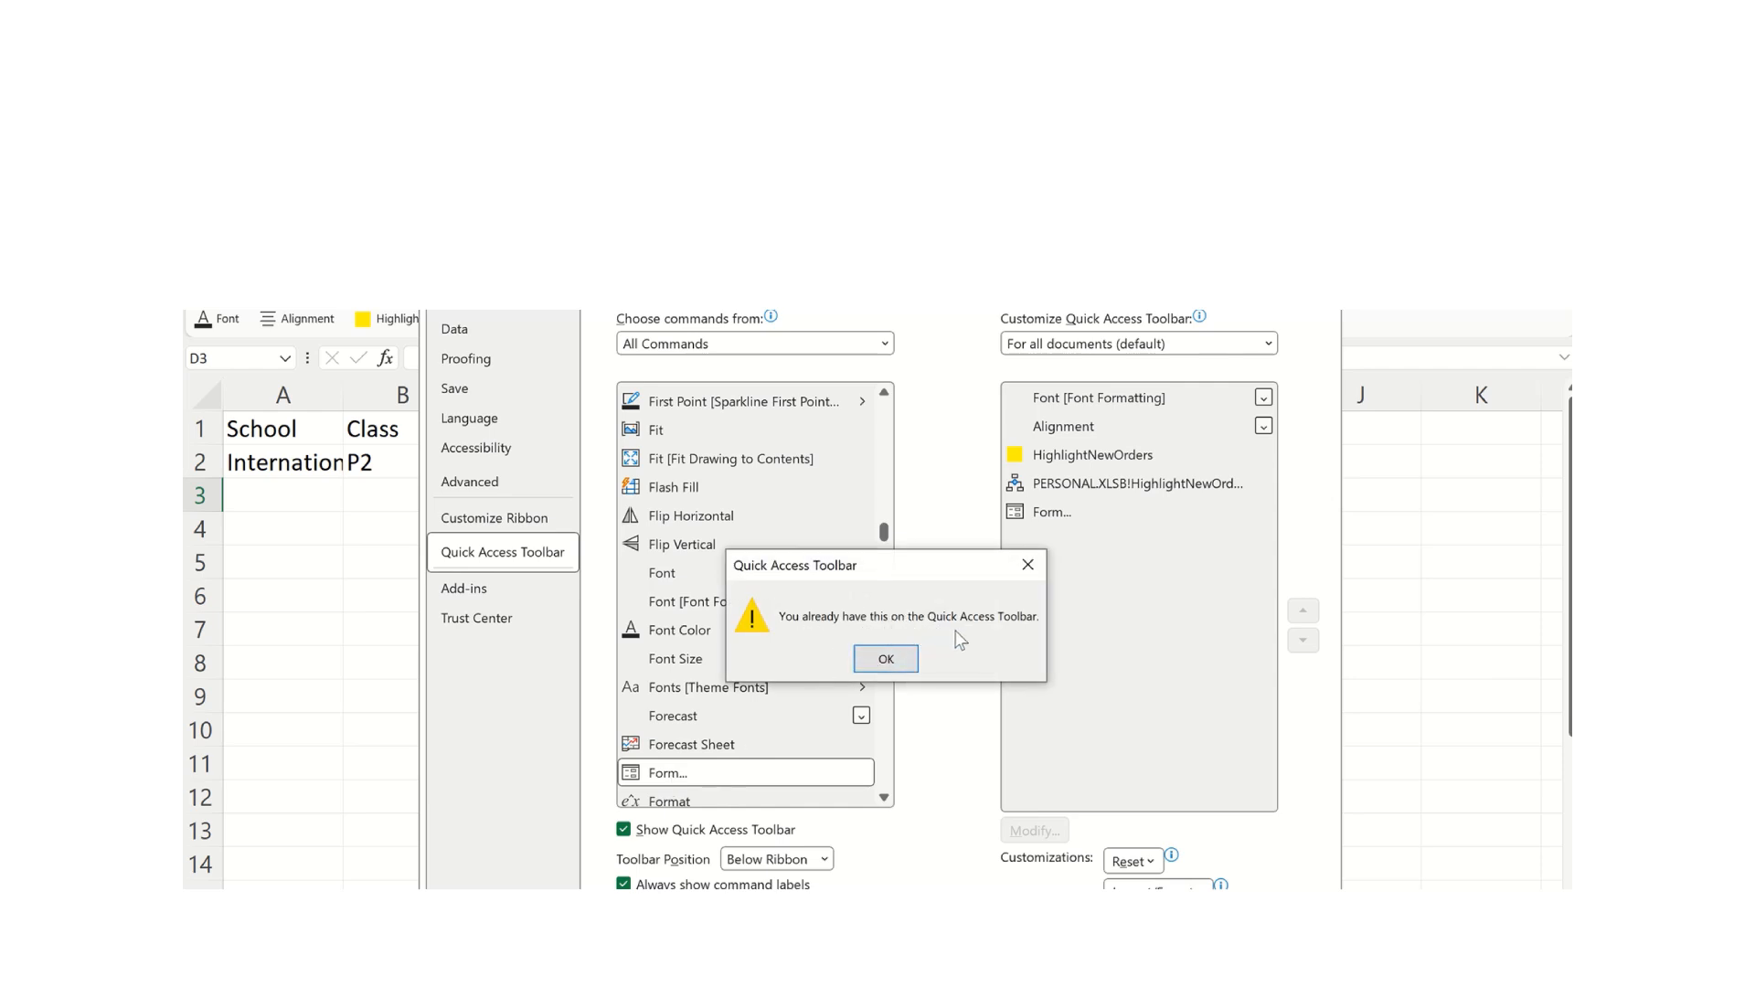
{"action": "left_click", "coordinate": [885, 658]}
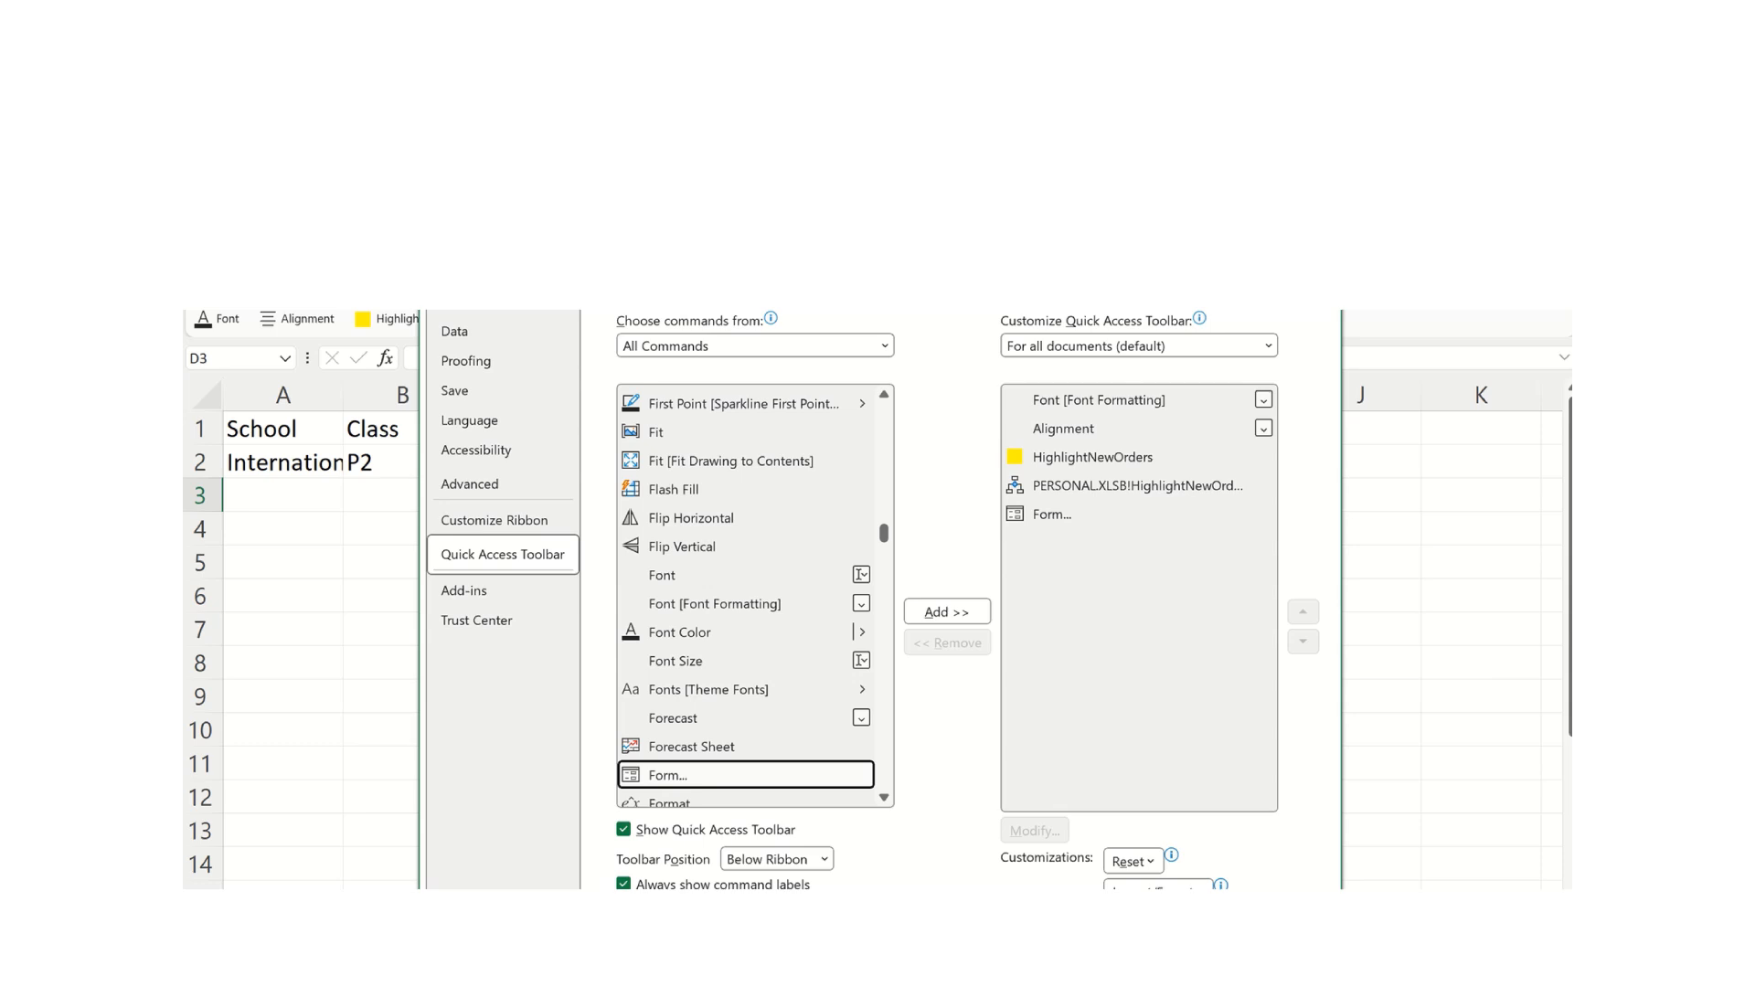
{"action": "key", "text": "Return"}
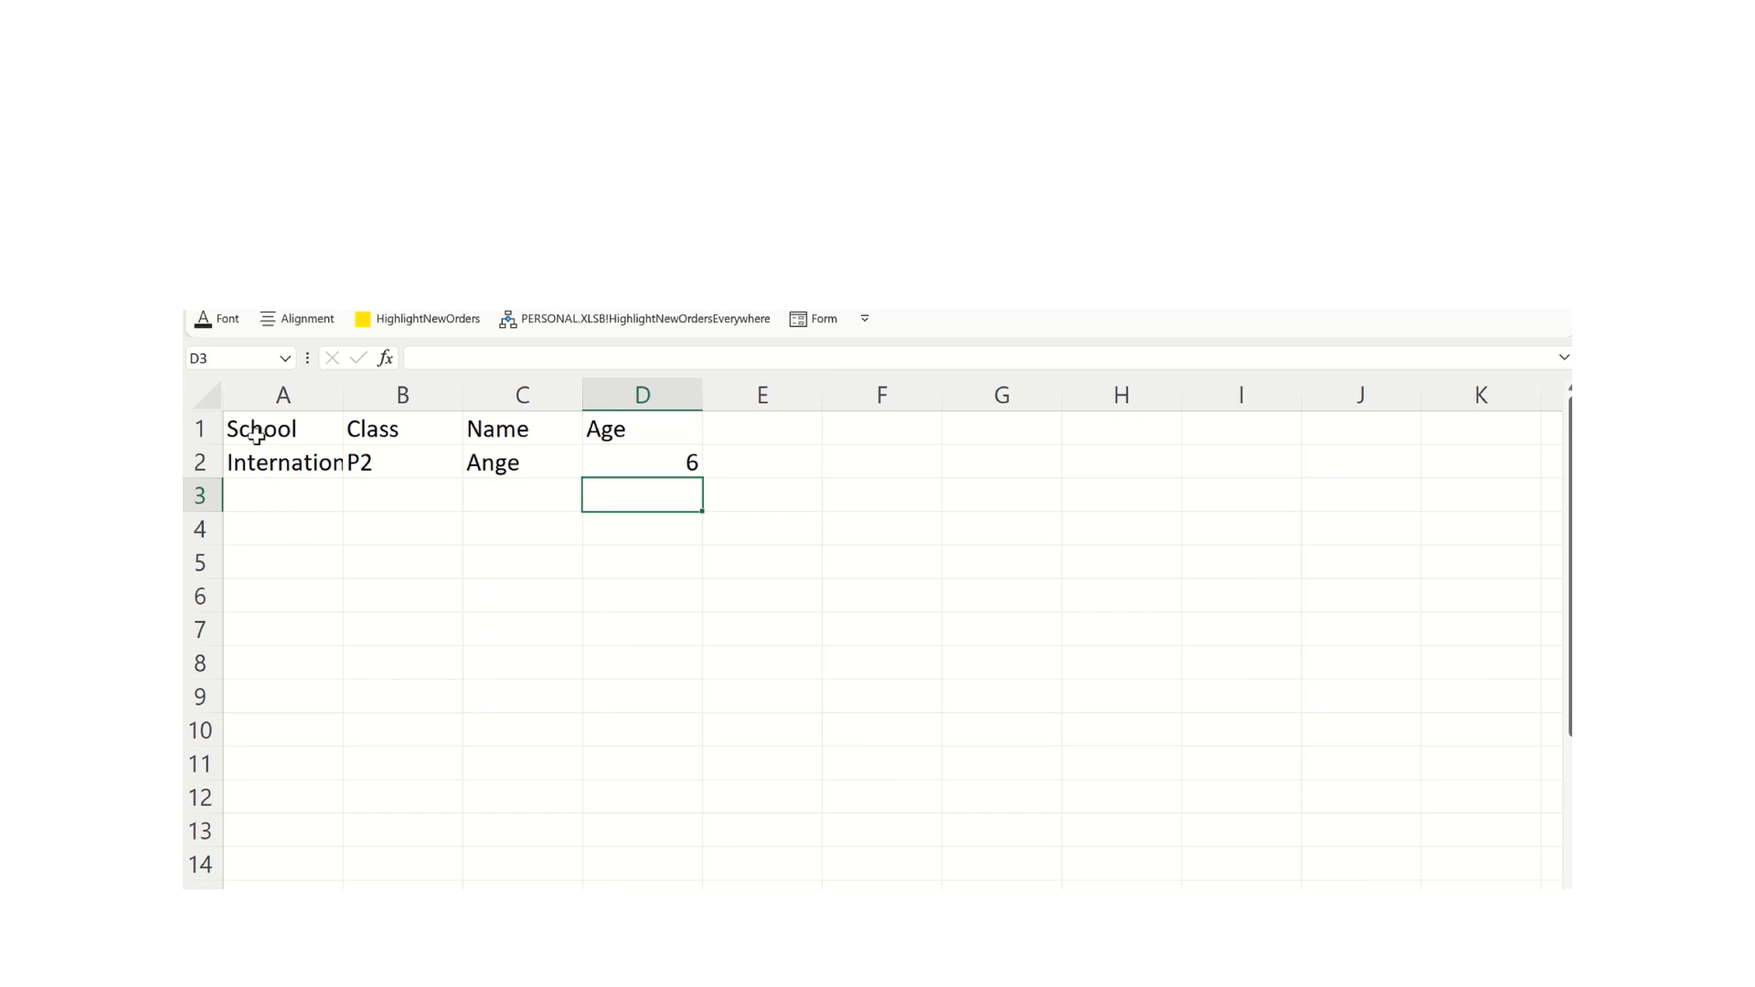
- Open the data form for the headers in A1:D1 and set the first record's class to P3
{"action": "left_click_drag", "start_coordinate": [252, 429], "coordinate": [647, 437]}
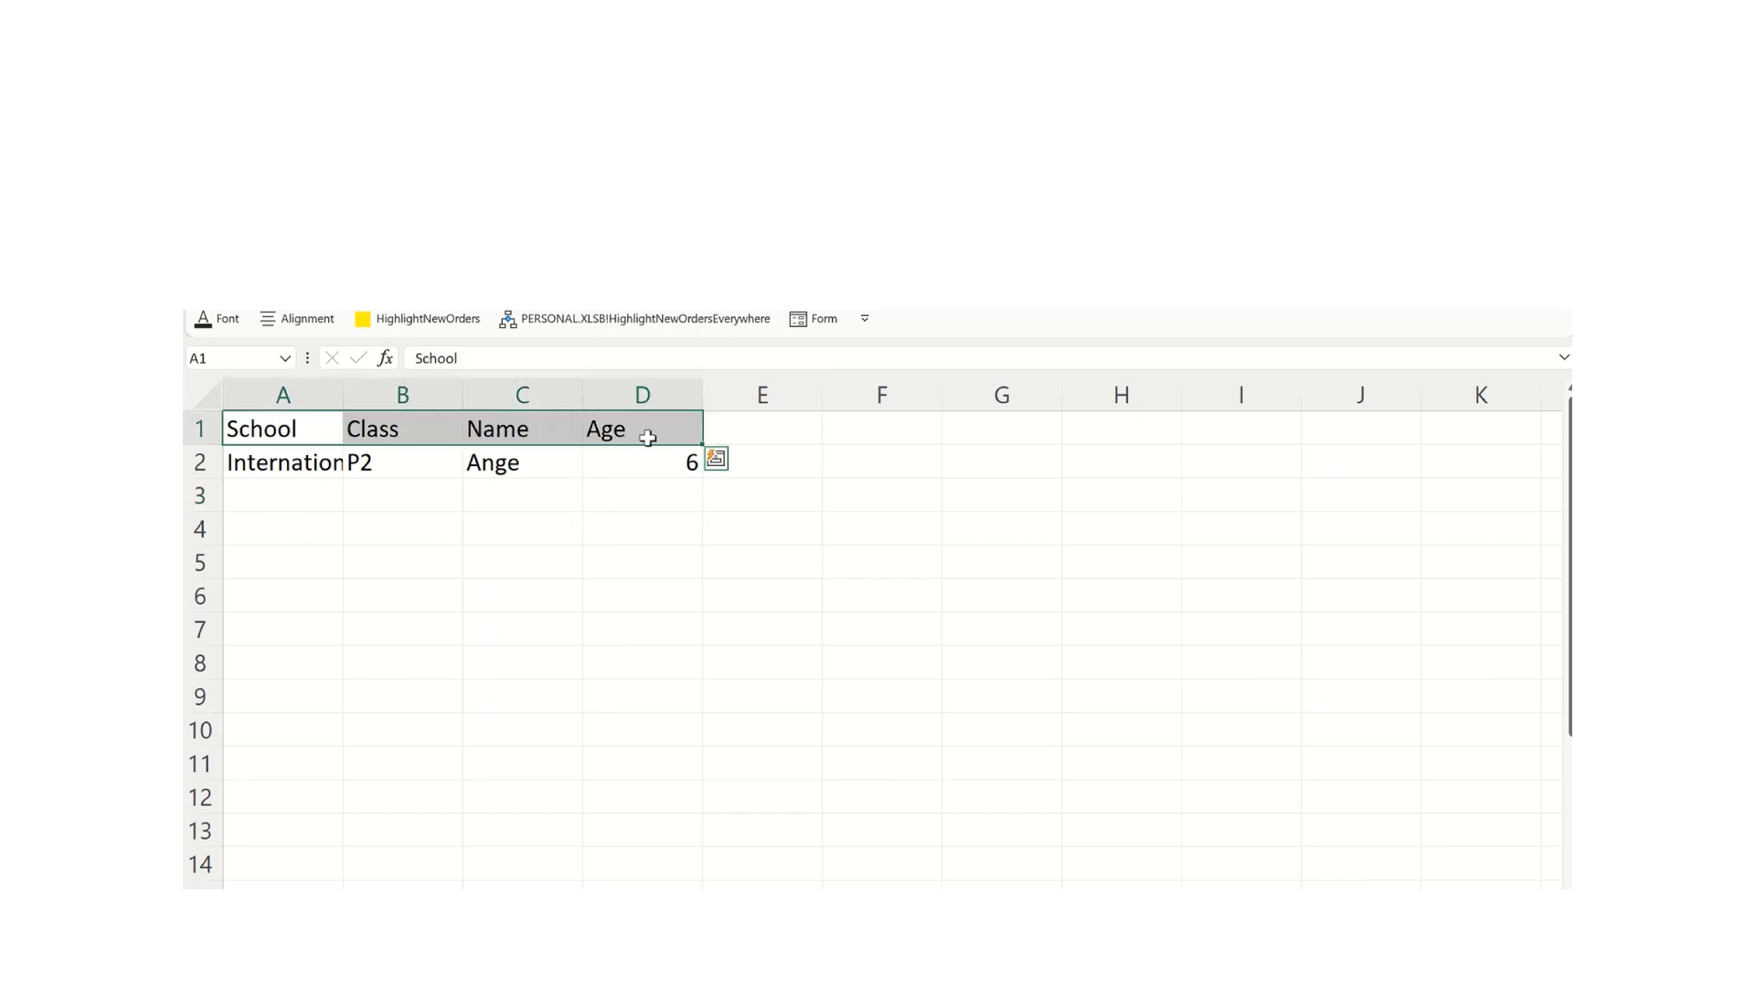
{"action": "left_click", "coordinate": [819, 318]}
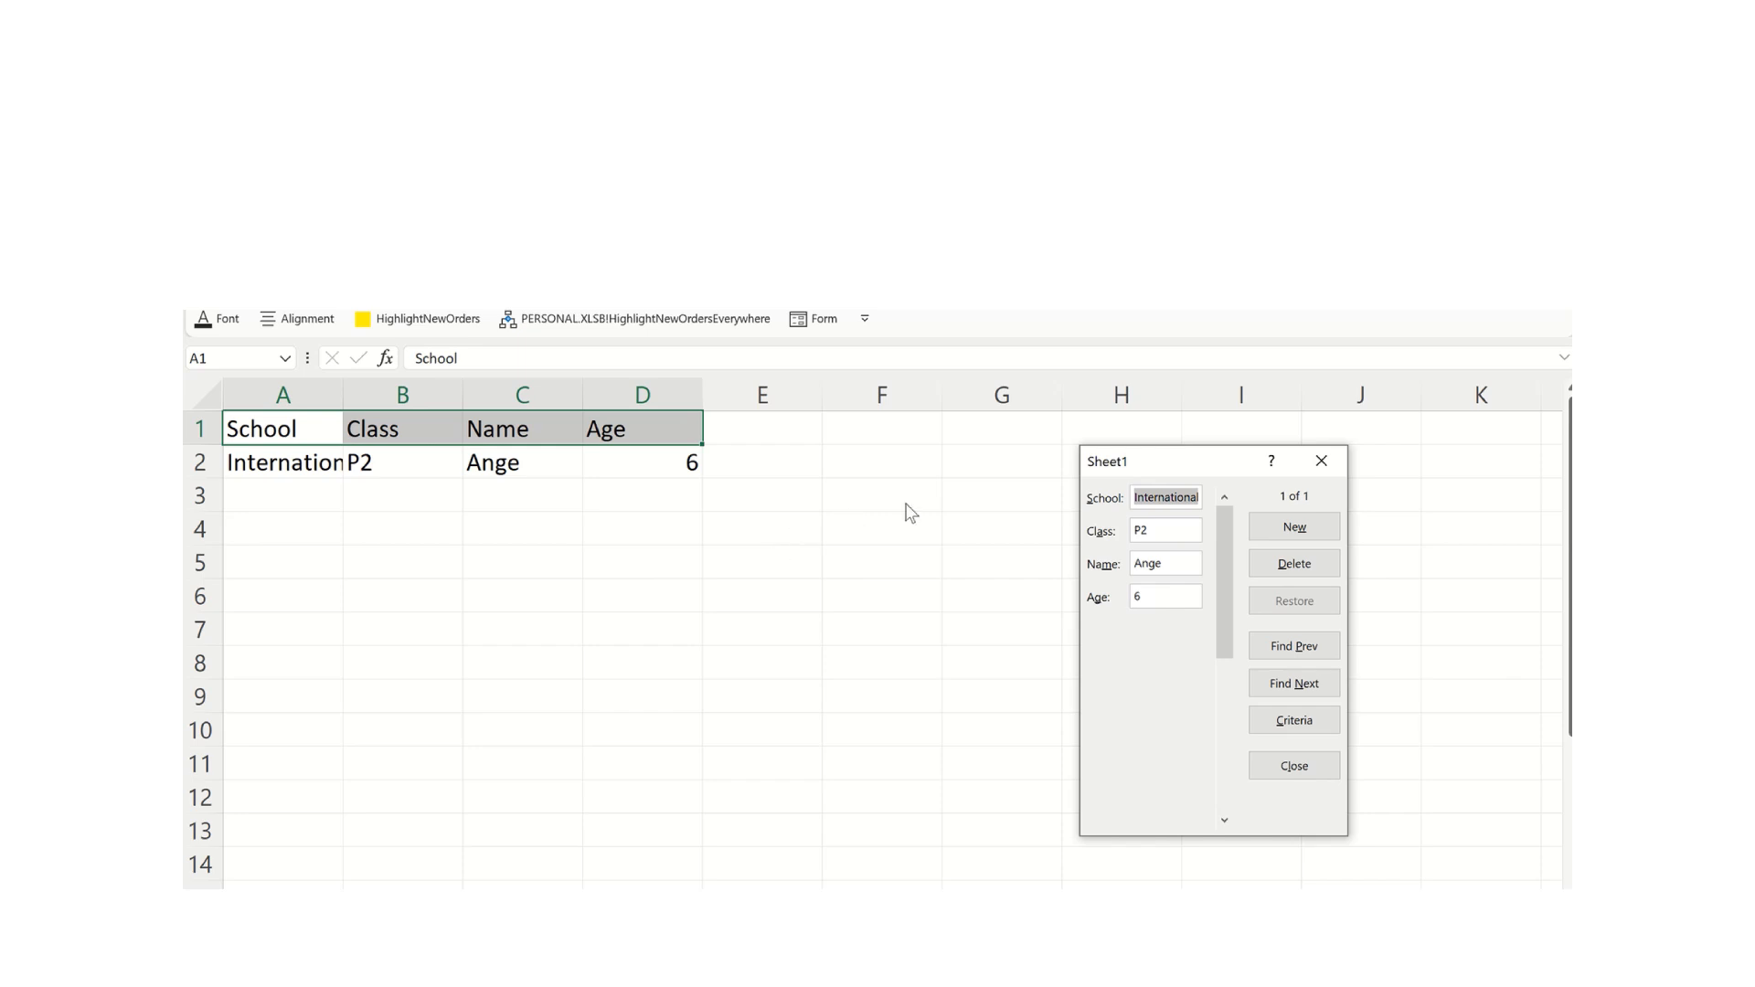
{"action": "left_click", "coordinate": [1148, 534]}
{"action": "key", "text": "BackSpace"}
{"action": "type", "text": "3"}
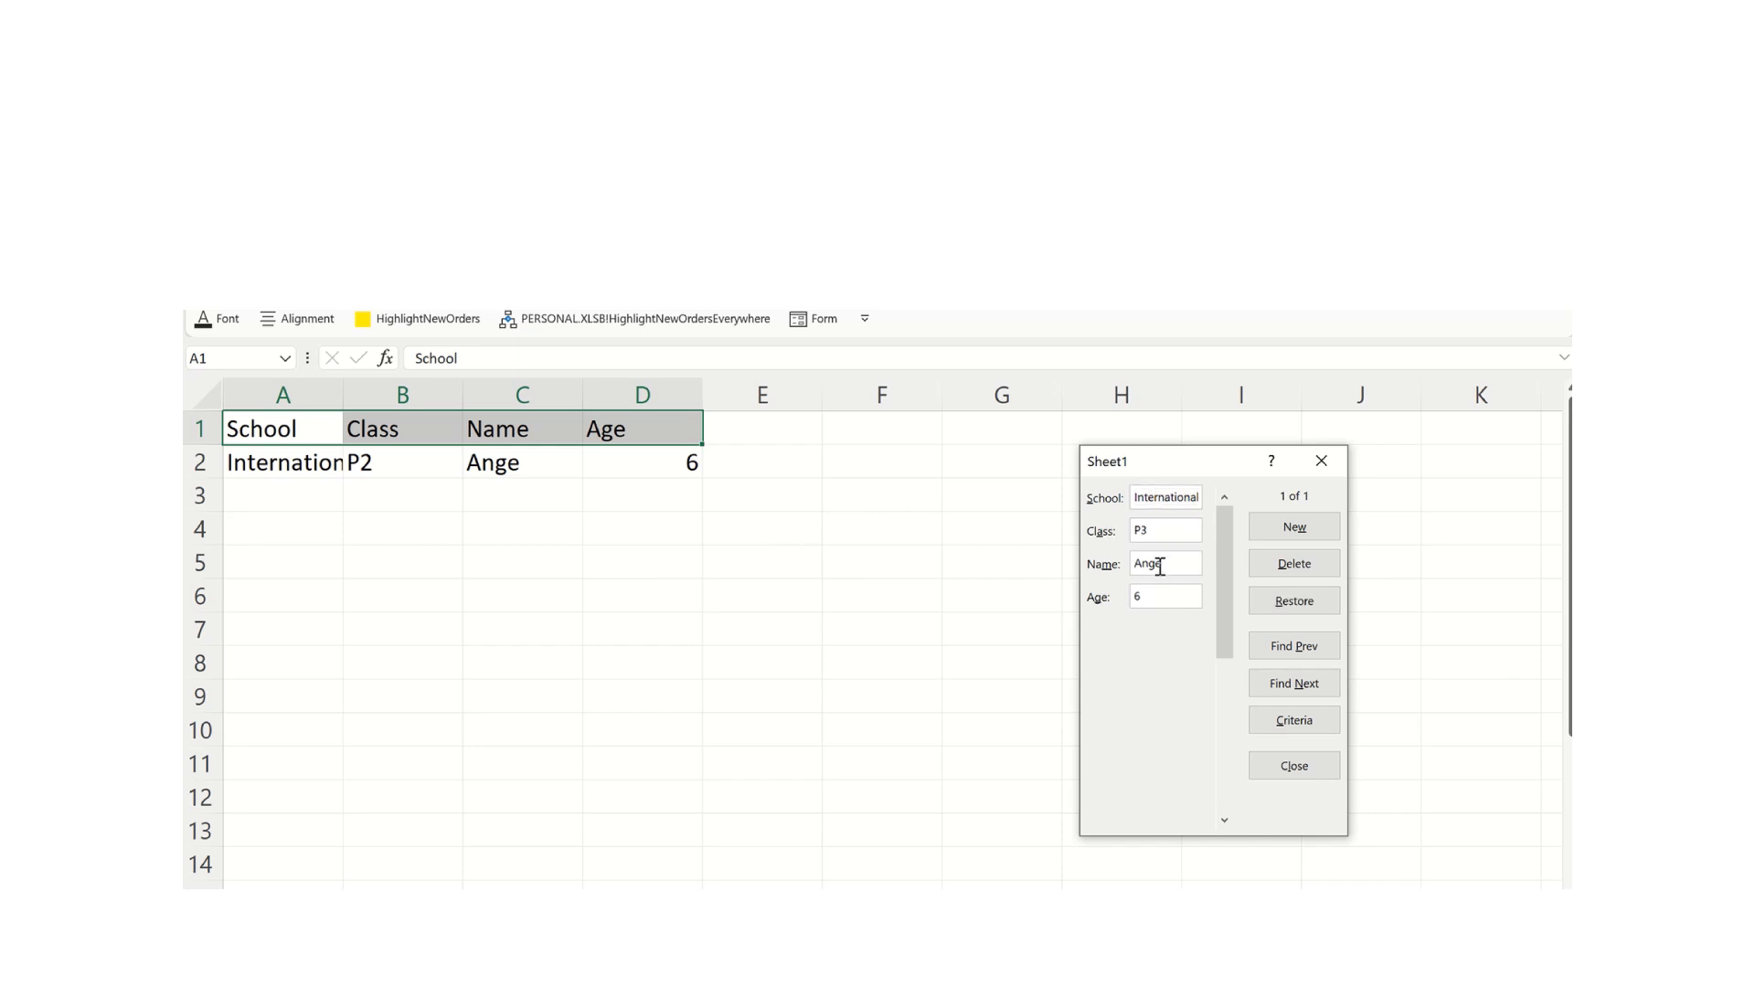
- Replace the first record's name with another pupil's first name and its age with 7, and save it to the sheet
{"action": "double_click", "coordinate": [1153, 566]}
{"action": "type", "text": "Ke"}
{"action": "key", "text": "BackSpace"}
{"action": "type", "text": "7"}
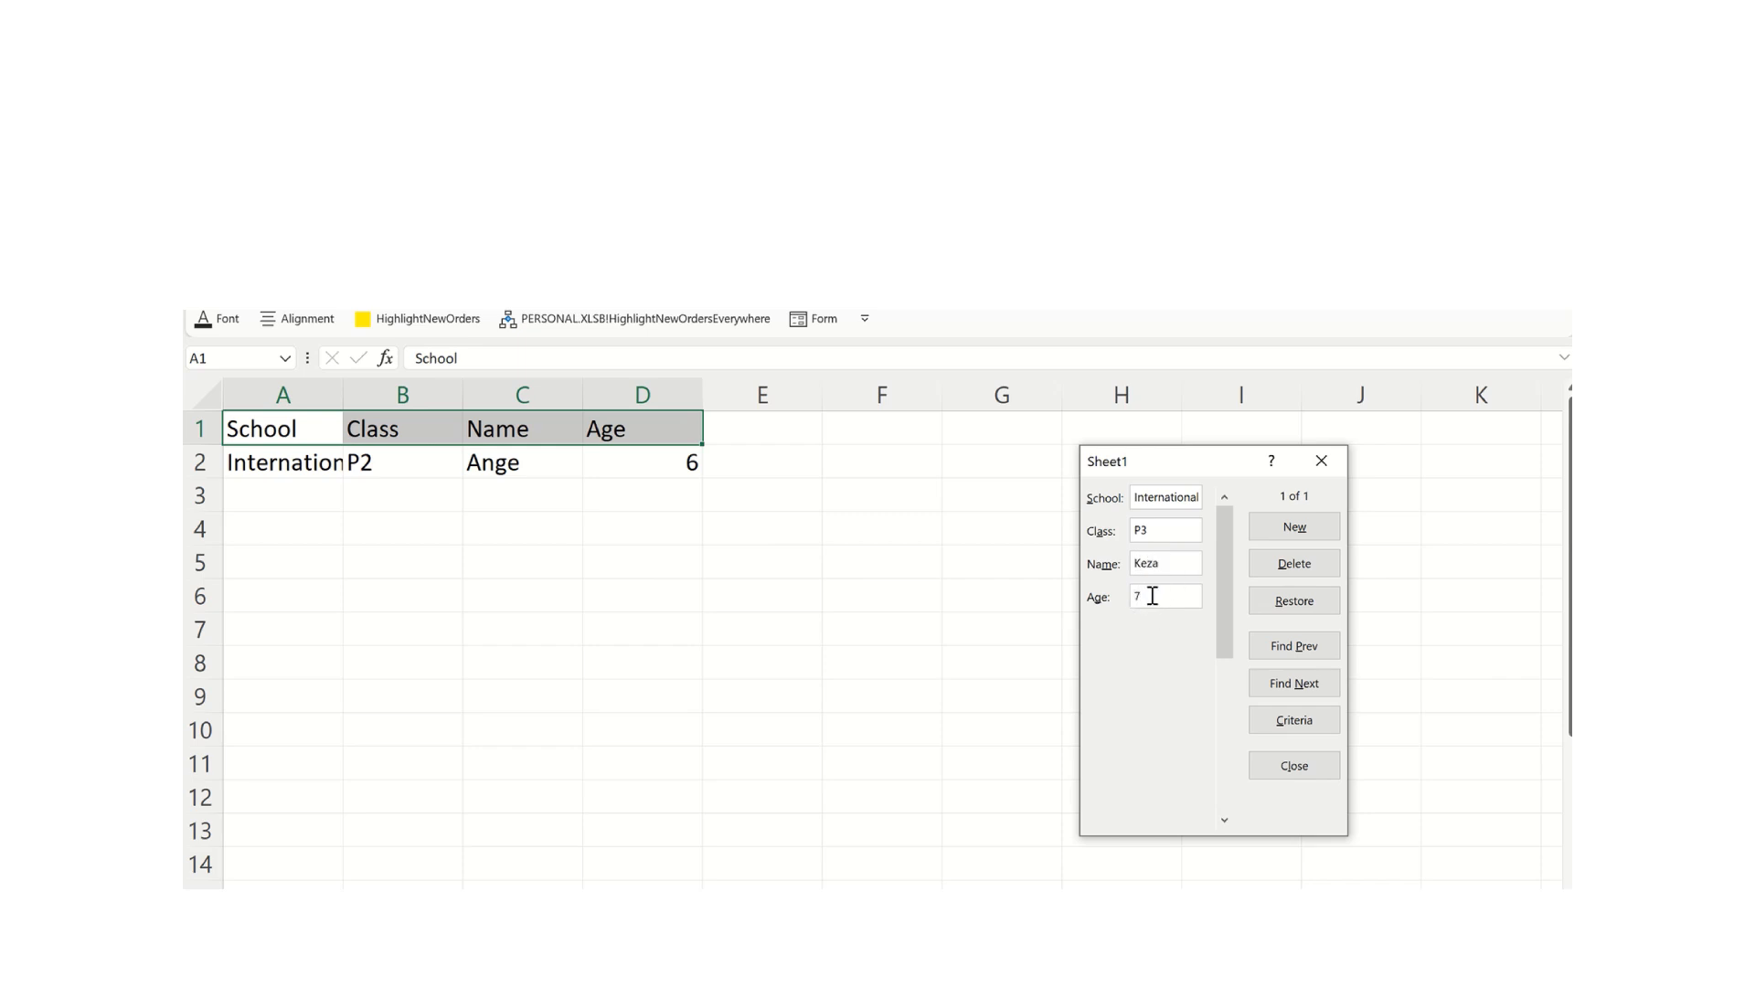
{"action": "left_click", "coordinate": [1292, 527]}
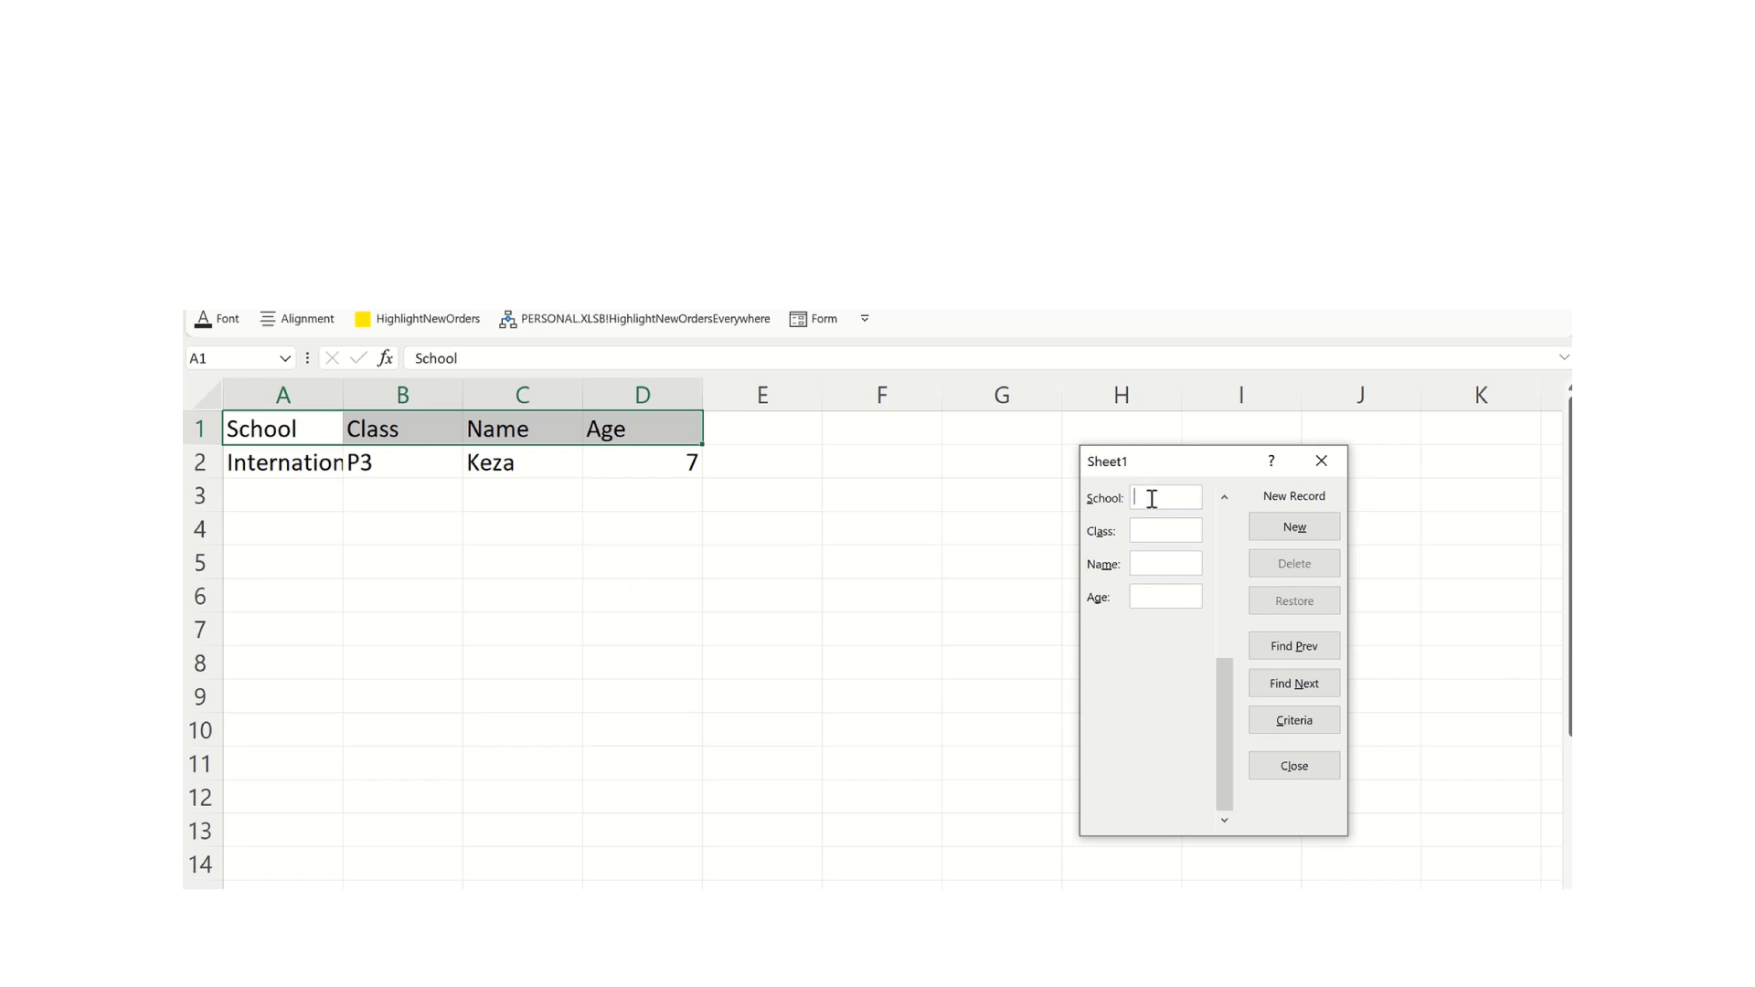
- Add a second record through the data form with International School, class P4, the pupil's first name and age 10
{"action": "type", "text": "Internation"}
{"action": "type", "text": "al School"}
{"action": "type", "text": "P"}
{"action": "type", "text": "4"}
{"action": "type", "text": "P"}
{"action": "type", "text": "eter"}
{"action": "left_click", "coordinate": [1145, 591]}
{"action": "type", "text": "10"}
{"action": "left_click", "coordinate": [1271, 534]}
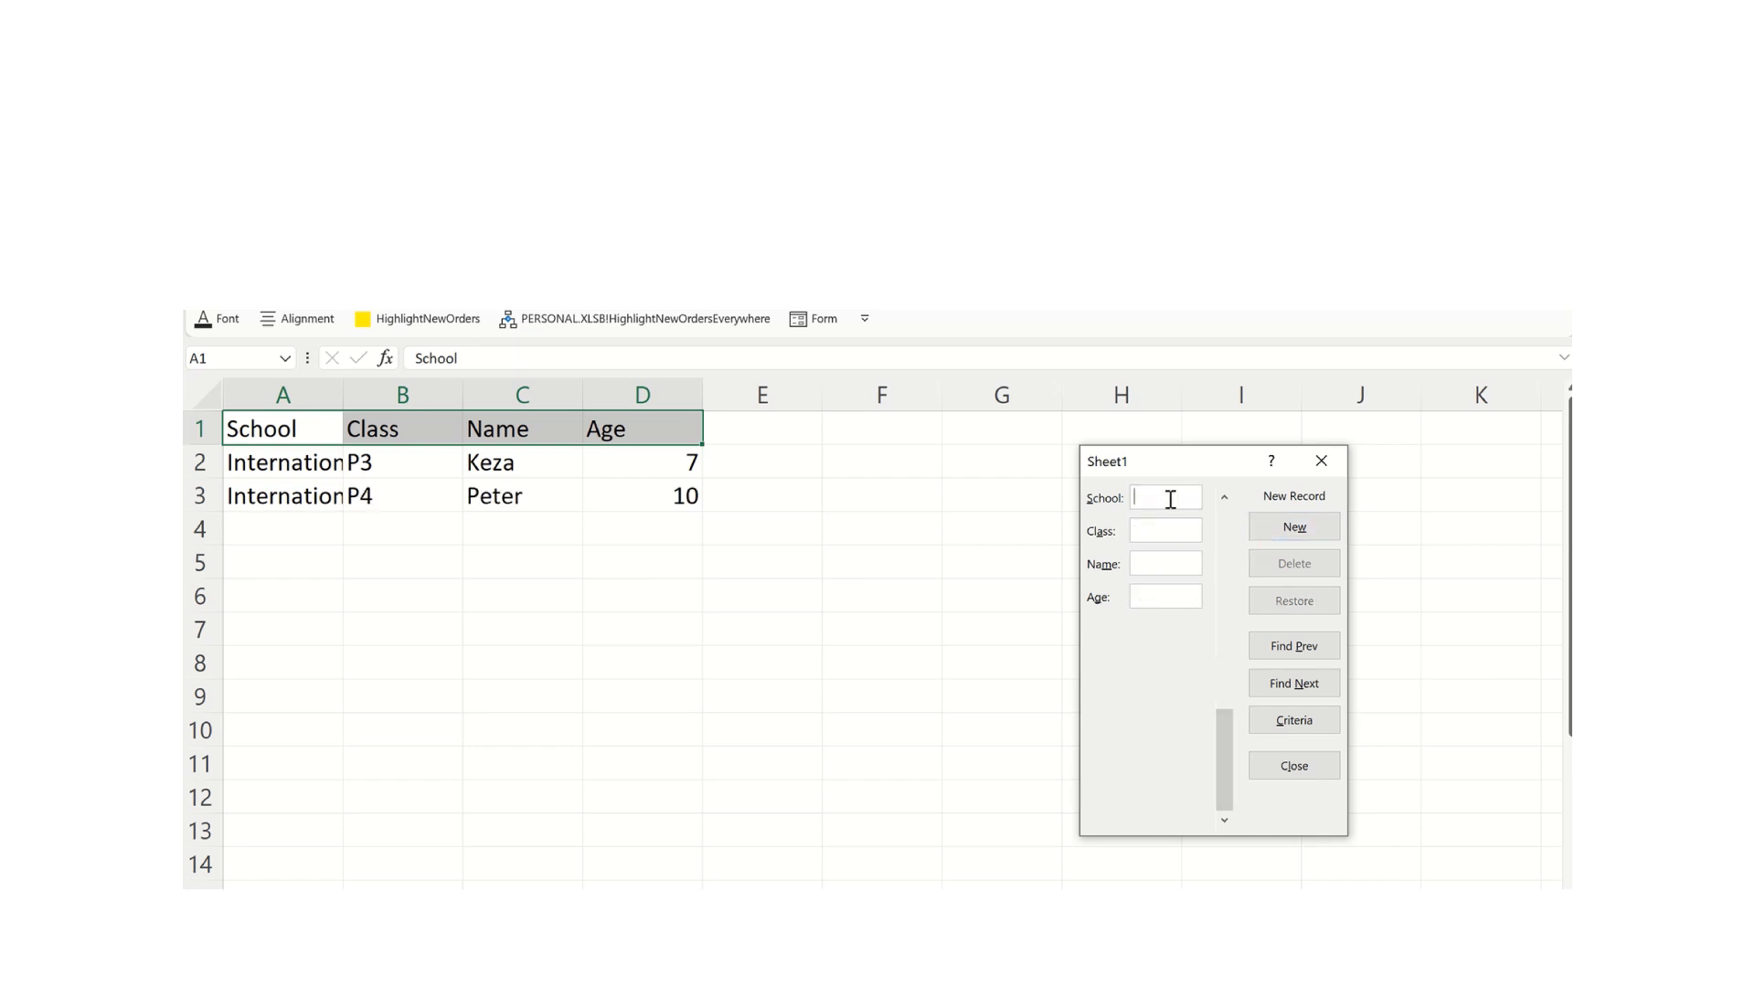
- Add a third record through the data form with International School, class P4, the pupil's first name and age 9
{"action": "type", "text": "Internati"}
{"action": "type", "text": "onal School"}
{"action": "left_click", "coordinate": [1162, 526]}
{"action": "type", "text": "P4"}
{"action": "left_click", "coordinate": [1150, 558]}
{"action": "type", "text": "John"}
{"action": "left_click", "coordinate": [1149, 597]}
{"action": "type", "text": "9"}
{"action": "key", "text": "Return"}
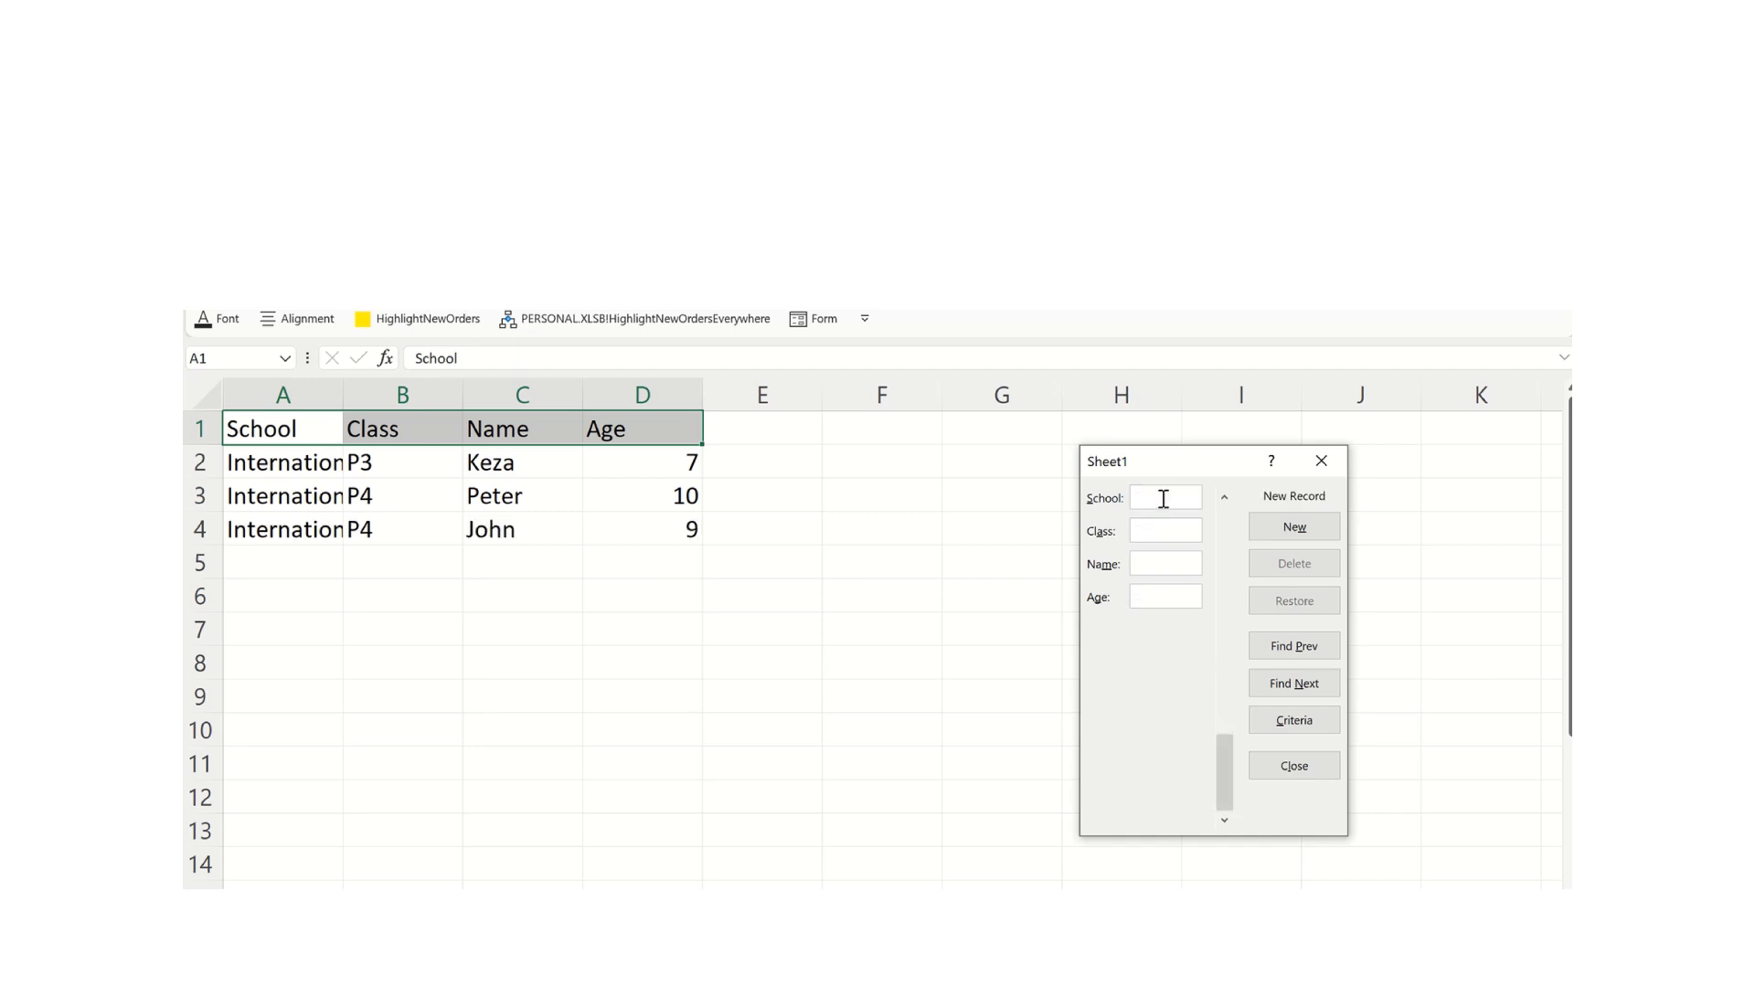
- Add a fourth record through the data form with Intertional School, class P1, the pupil's first name and age 5
{"action": "type", "text": "Inter"}
{"action": "type", "text": "national Schoo"}
{"action": "type", "text": "l"}
{"action": "type", "text": "Liza"}
{"action": "double_click", "coordinate": [1146, 532]}
{"action": "type", "text": "P1"}
{"action": "type", "text": "Liza"}
{"action": "type", "text": "5"}
{"action": "key", "text": "Return"}
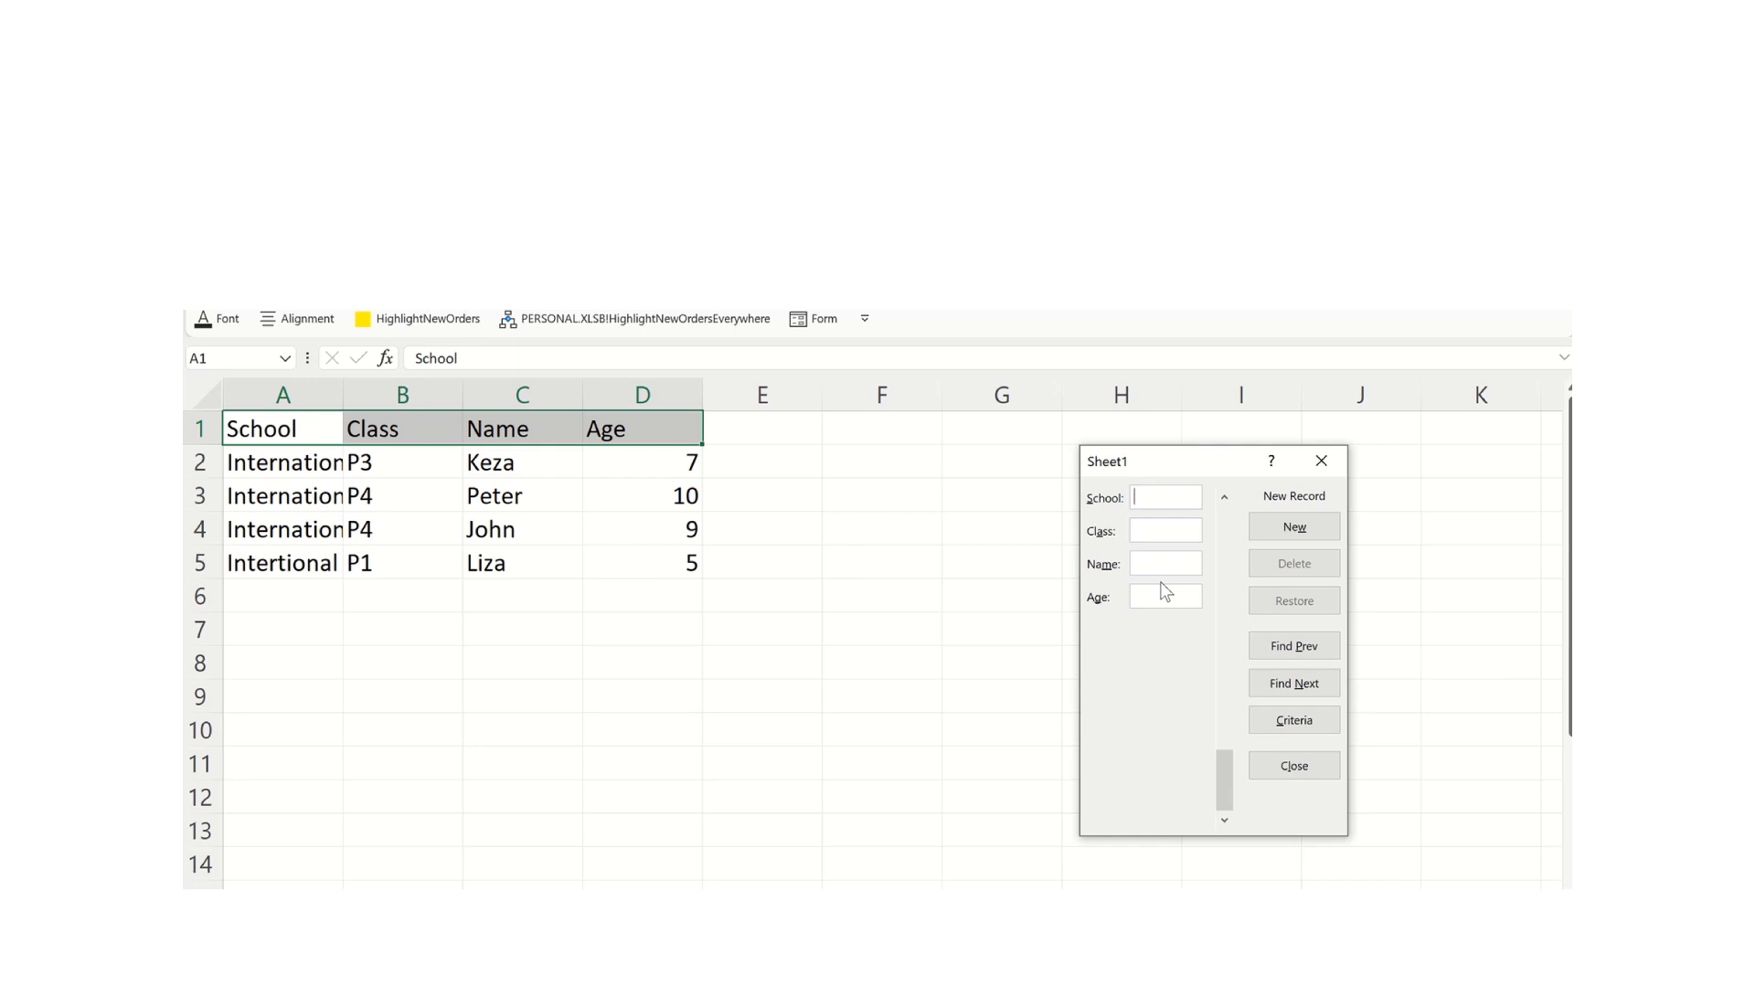
- Start a fifth record in the data form with Intertional School as the school
{"action": "type", "text": "Interion"}
{"action": "key", "text": "BackSpace"}
{"action": "key", "text": "BackSpace"}
{"action": "key", "text": "BackSpace"}
{"action": "type", "text": "tional School"}
- Complete the fifth record with class P6, the pupil's first name and age 12, and save it to the sheet
{"action": "left_click", "coordinate": [1151, 531]}
{"action": "type", "text": "Betty"}
{"action": "double_click", "coordinate": [1142, 533]}
{"action": "type", "text": "PP"}
{"action": "key", "text": "BackSpace"}
{"action": "type", "text": "Betty"}
{"action": "left_click", "coordinate": [1143, 597]}
{"action": "type", "text": "13"}
{"action": "key", "text": "Return"}
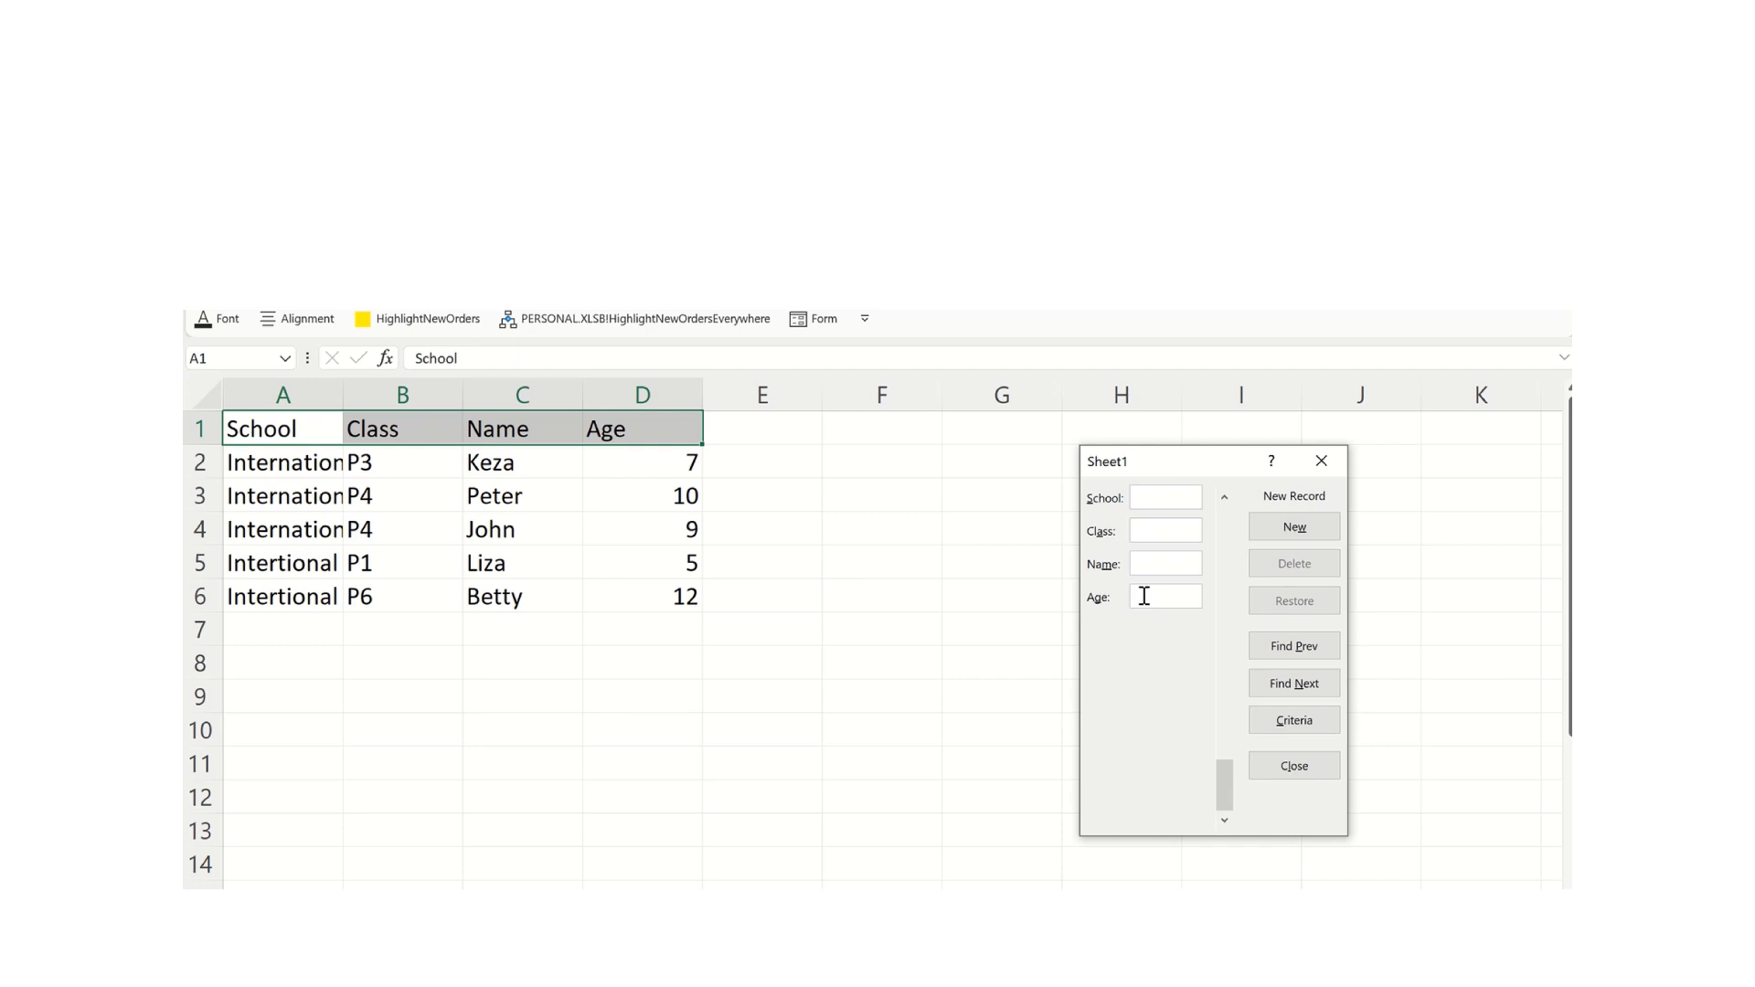